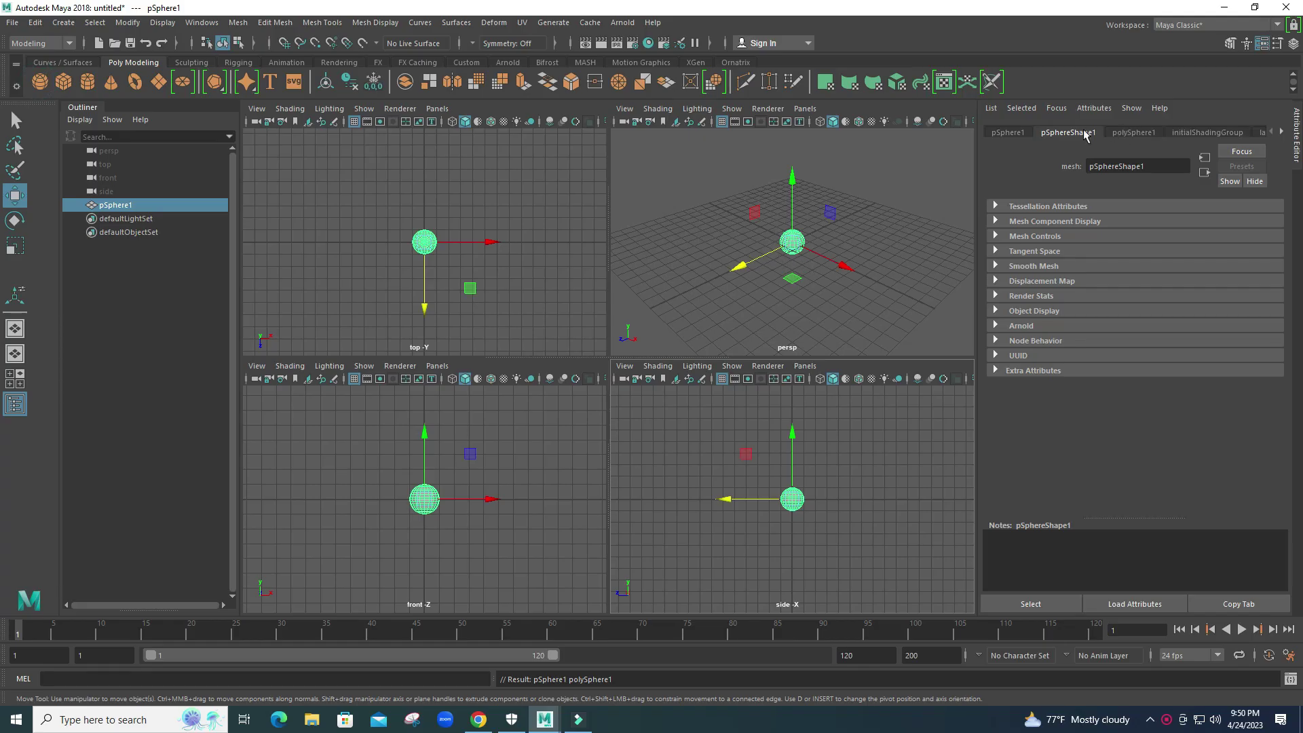
Set polySphere1's Subdivisions Axis and Subdivisions Height to 10, then deselect the sphere
left_click(1134, 134)
left_click(1105, 238)
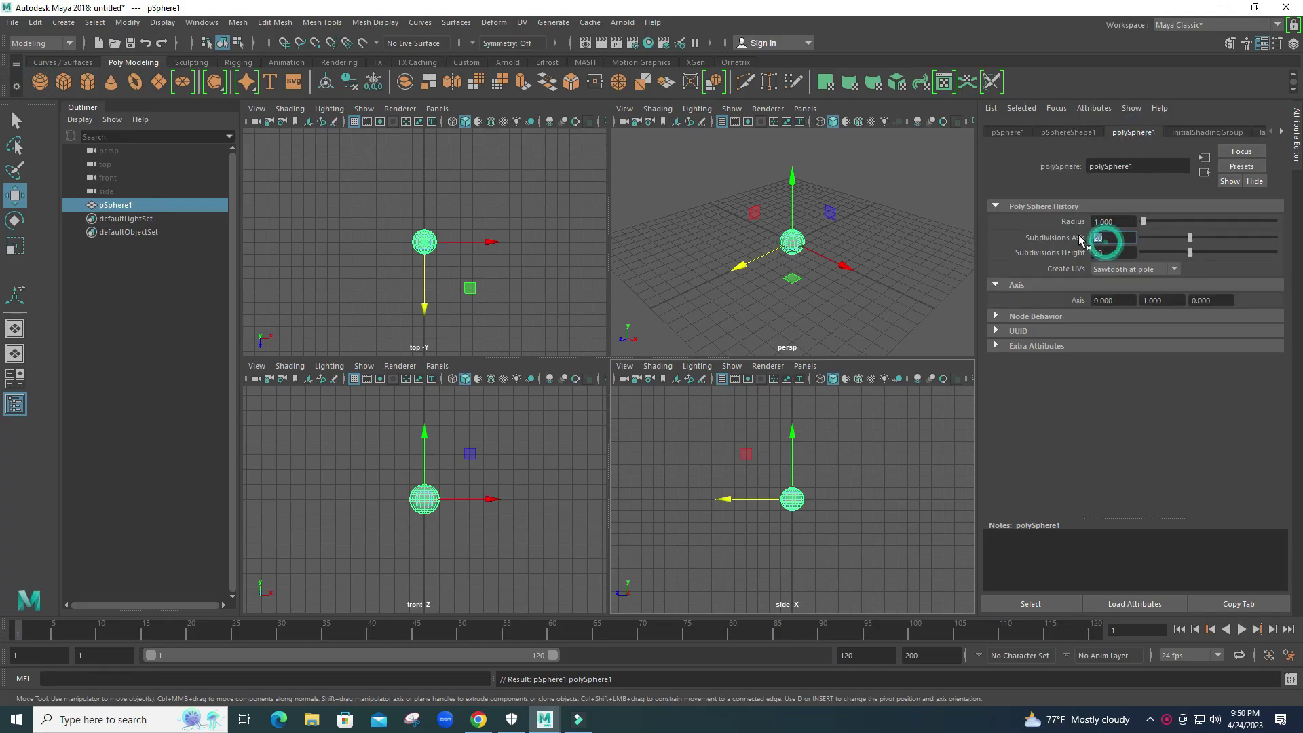
type("10")
left_click(1118, 253)
type("0")
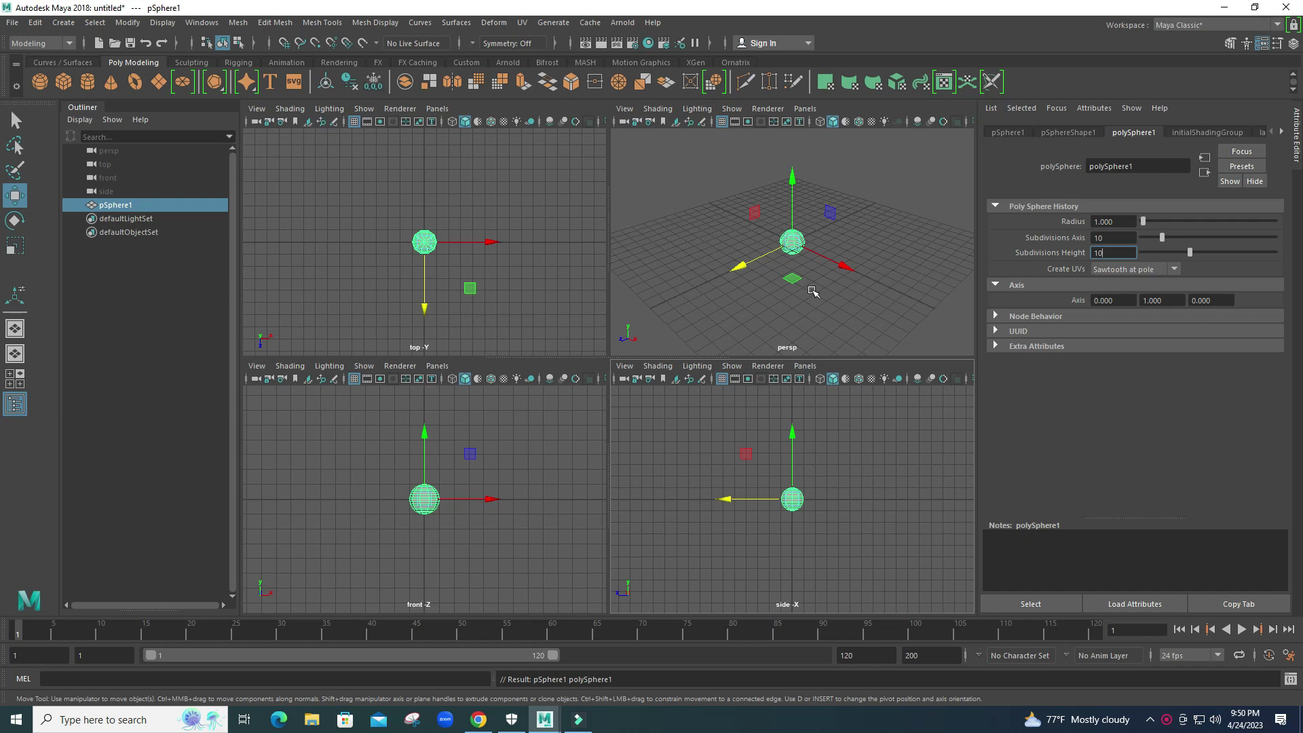
left_click(806, 285)
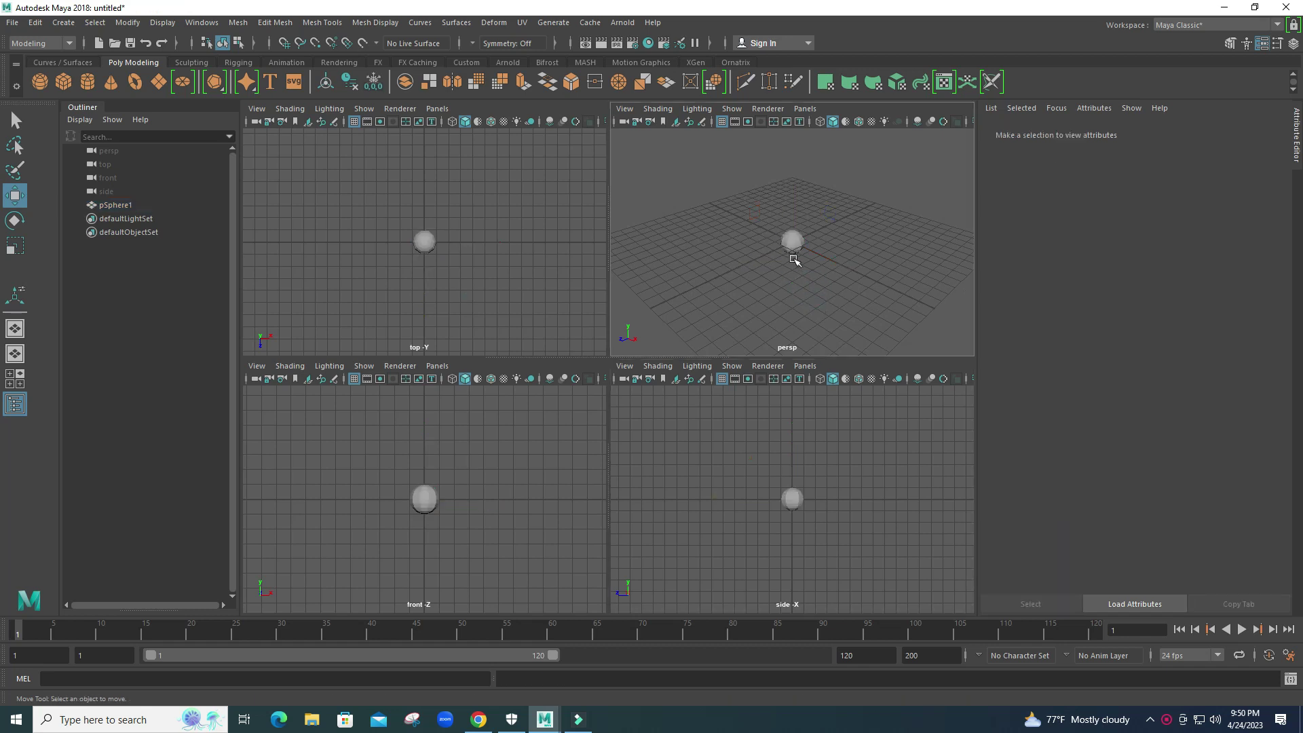
In Face mode, marquee-select the sphere's upper faces in the side view and delete them
scroll(803, 514, "up", 3)
scroll(793, 514, "up", 3)
left_click(802, 509)
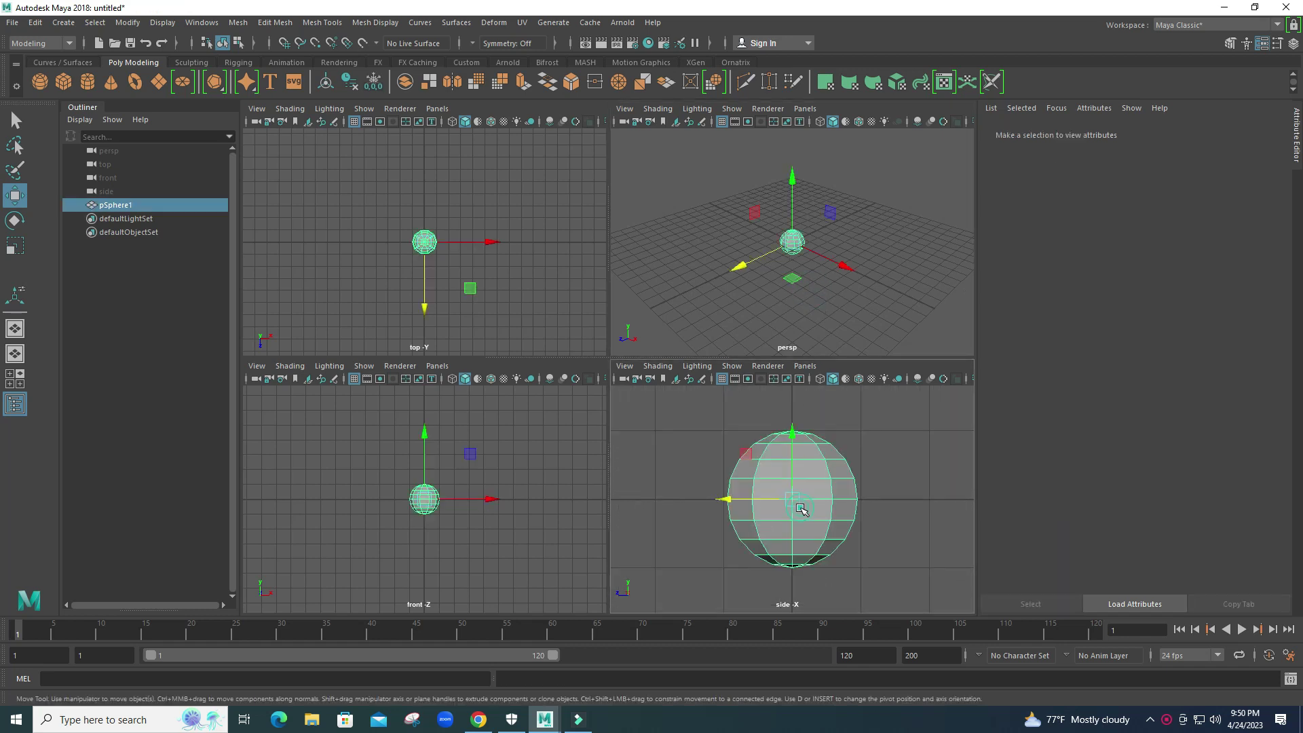
right_click(808, 504)
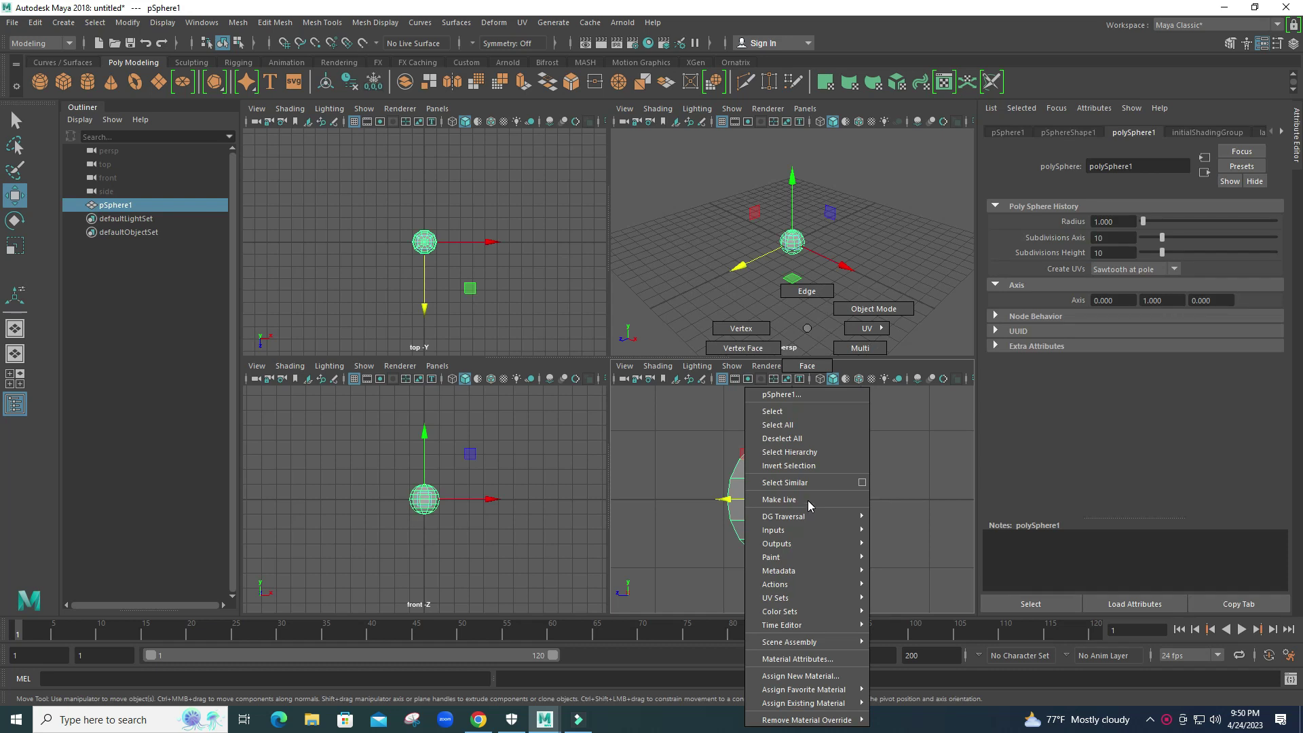
left_click(808, 363)
mouse_move(680, 415)
left_mouse_down()
mouse_move(937, 511)
mouse_move(925, 511)
left_mouse_up()
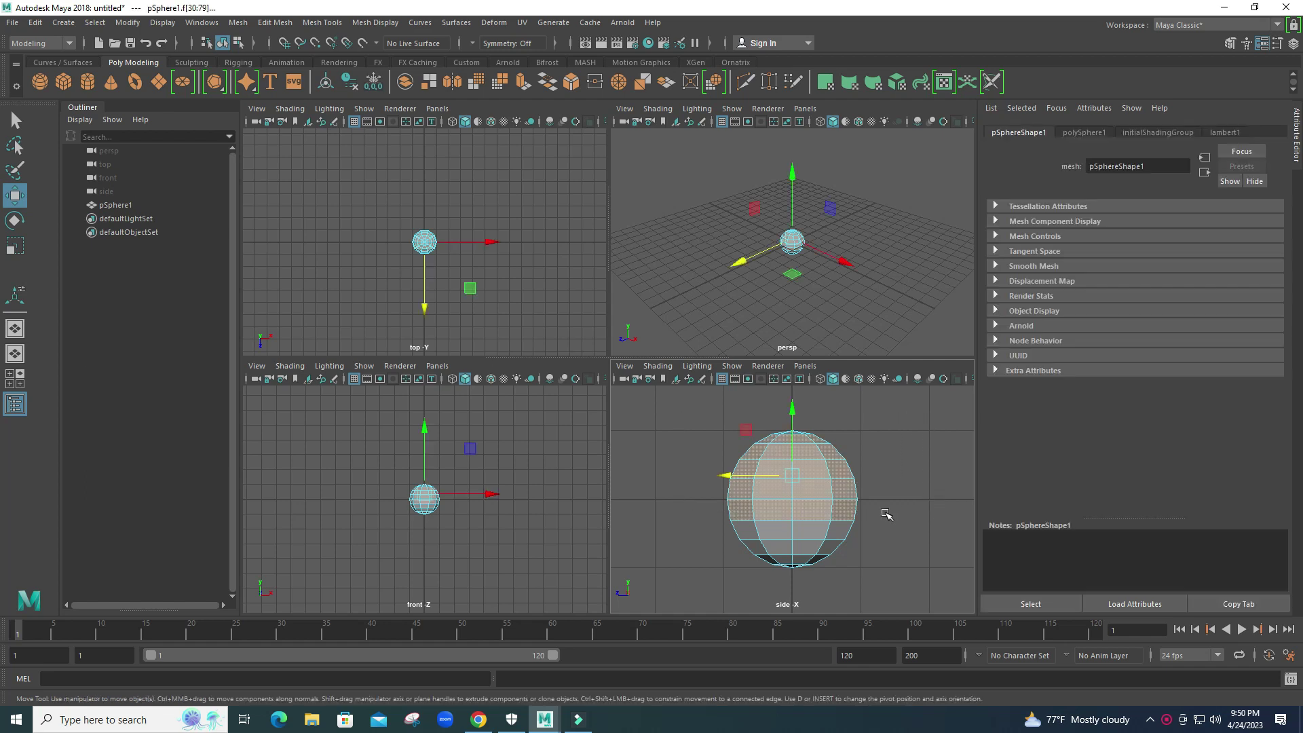
key("Delete")
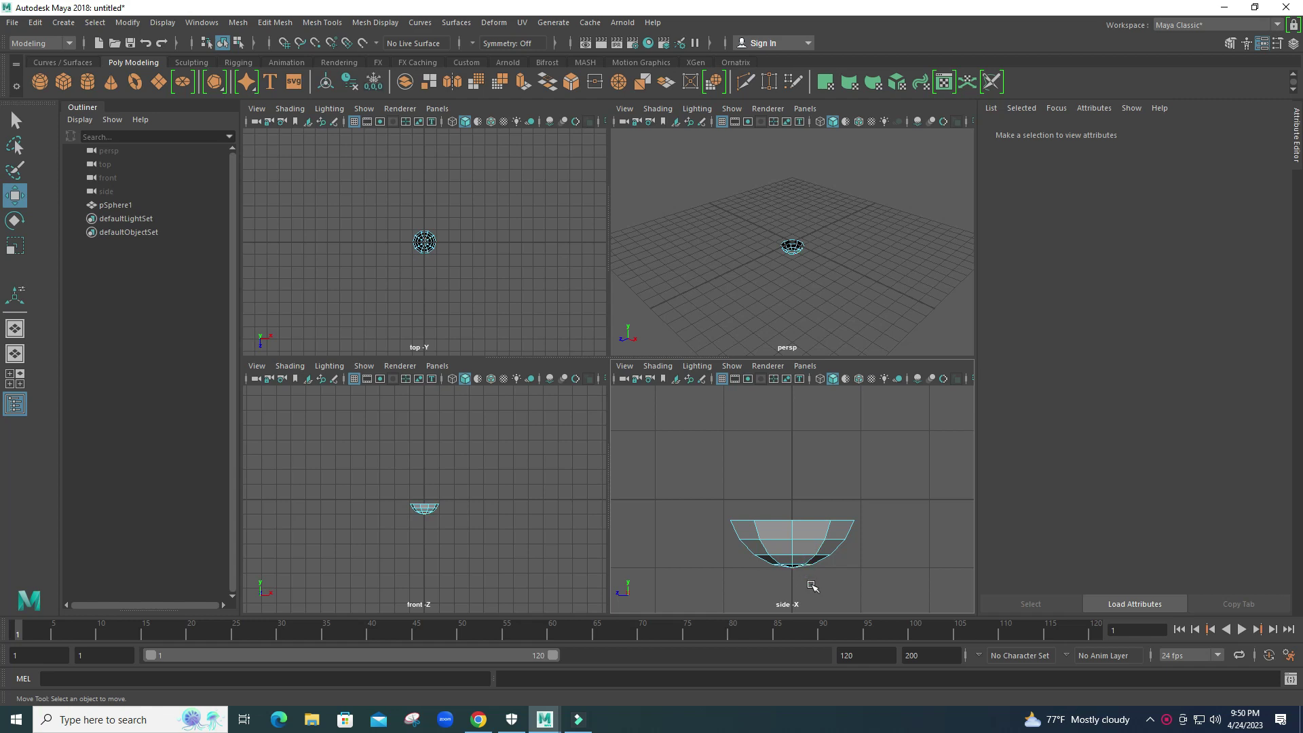
Select all the bowl's vertices and scale them longer along Z and slightly wider along X
middle_click_drag(826, 583, 818, 533, "alt")
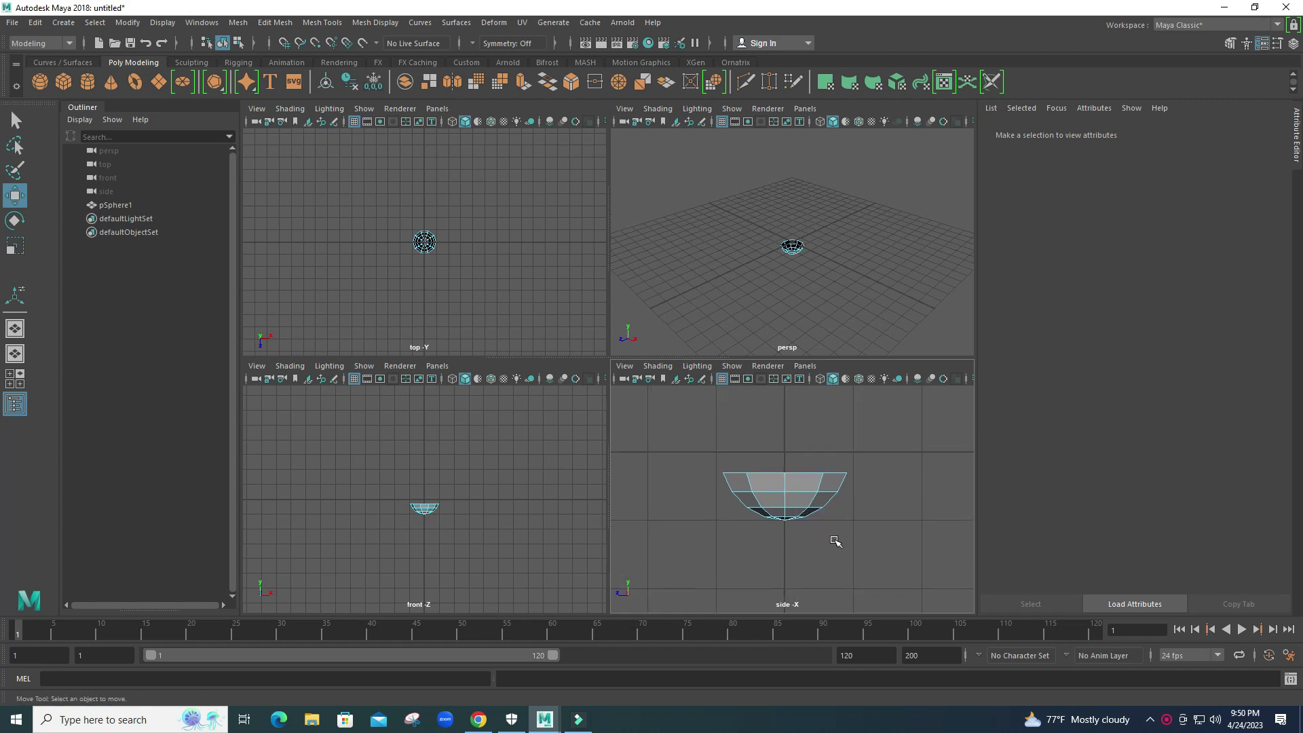
scroll(426, 248, "up", 2)
scroll(427, 246, "up", 3)
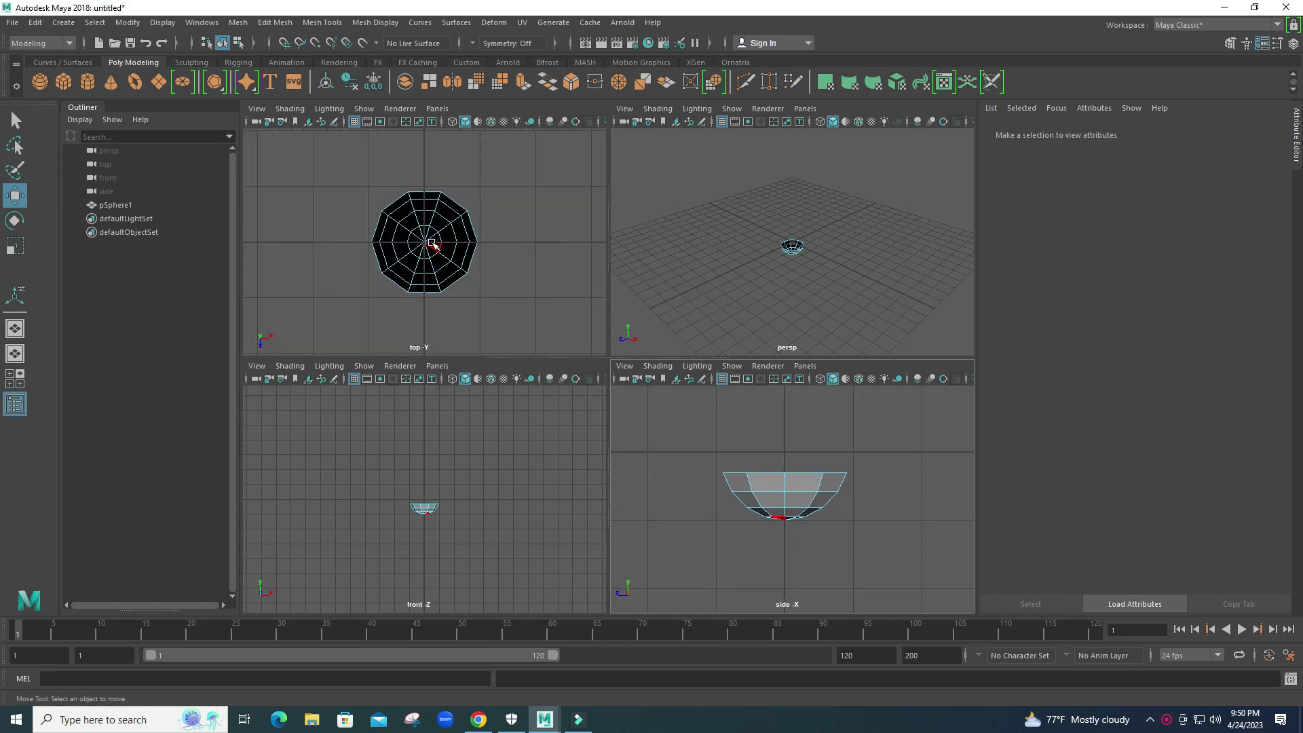
right_click(432, 245)
right_click_drag(432, 244, 401, 237)
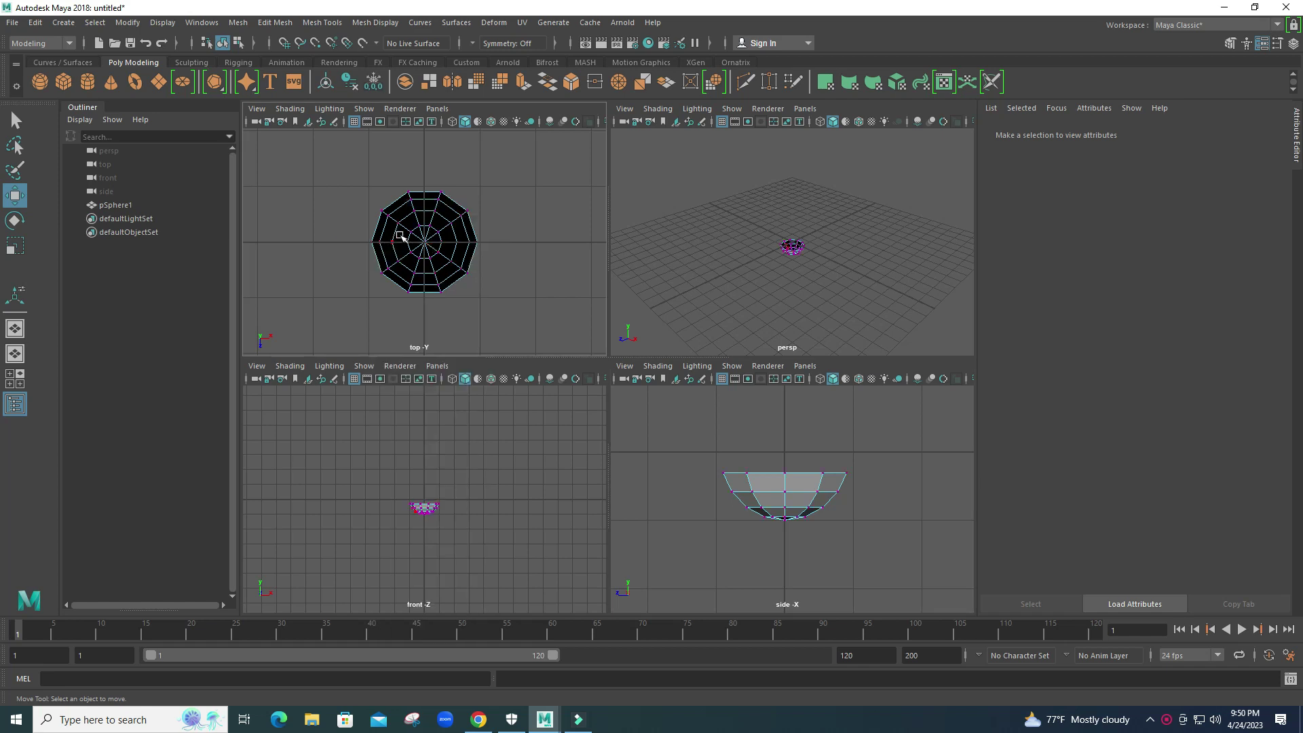
left_click_drag(349, 185, 536, 336)
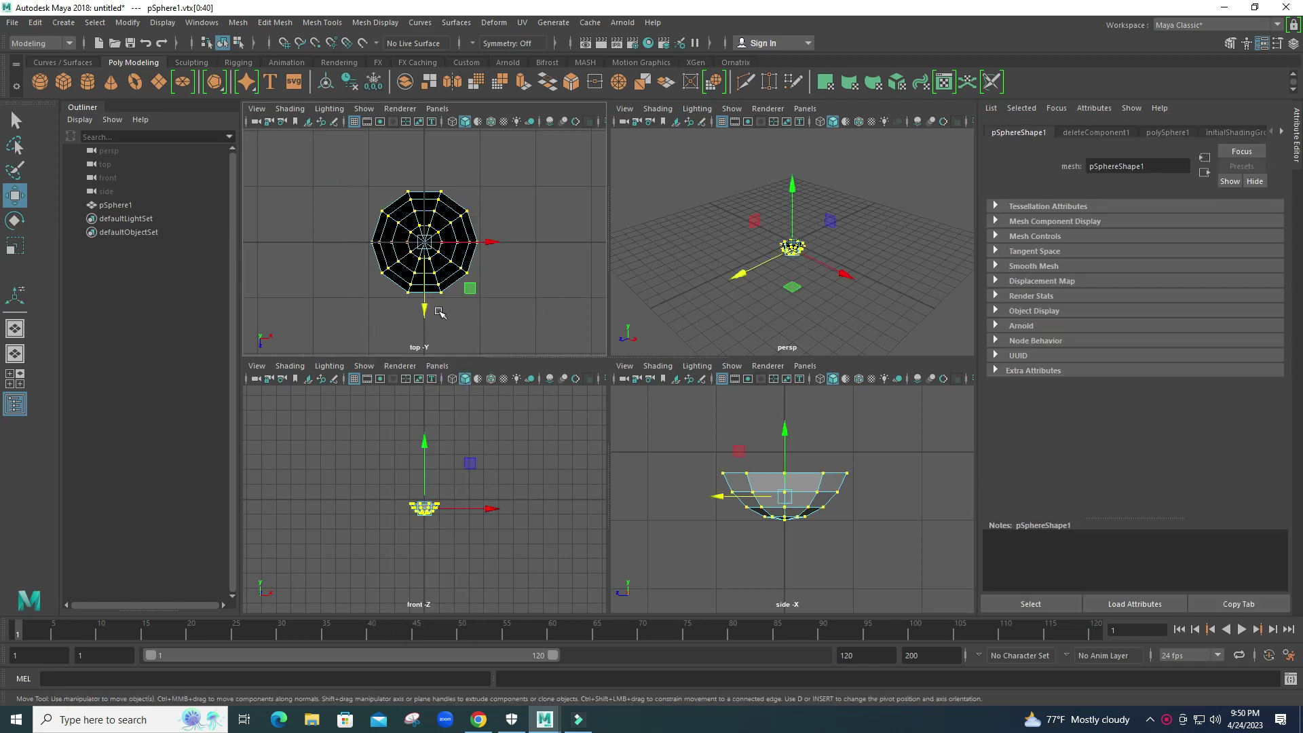
key("r")
left_click_drag(425, 309, 428, 340)
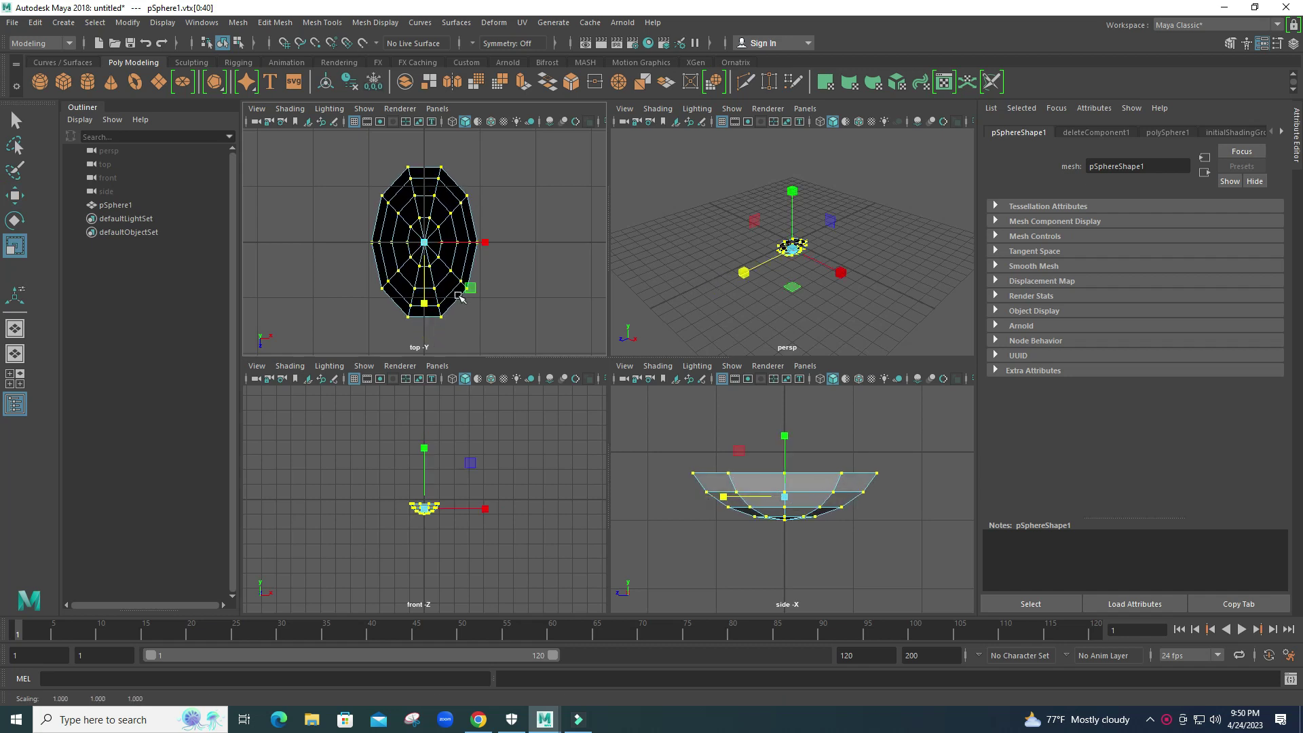
left_click_drag(485, 243, 492, 243)
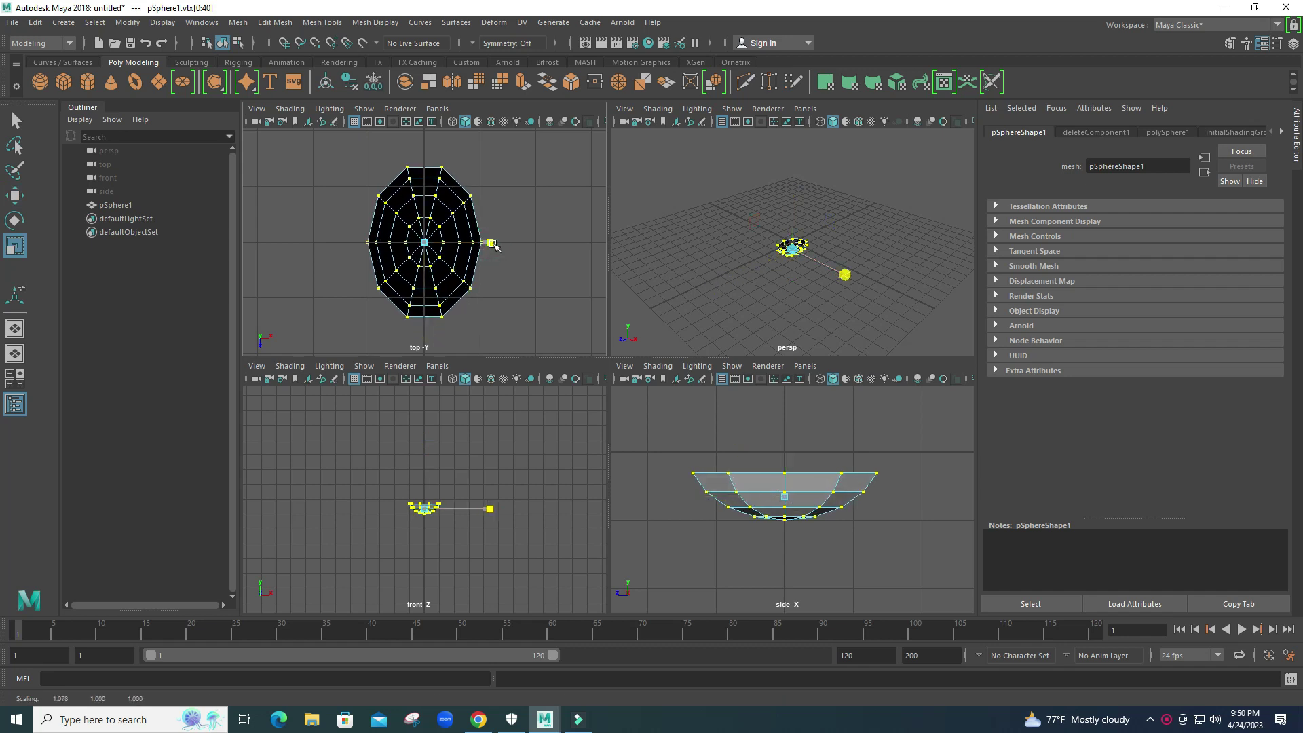
Reframe the front view around the bowl and clear the vertex selection
scroll(427, 536, "up", 4)
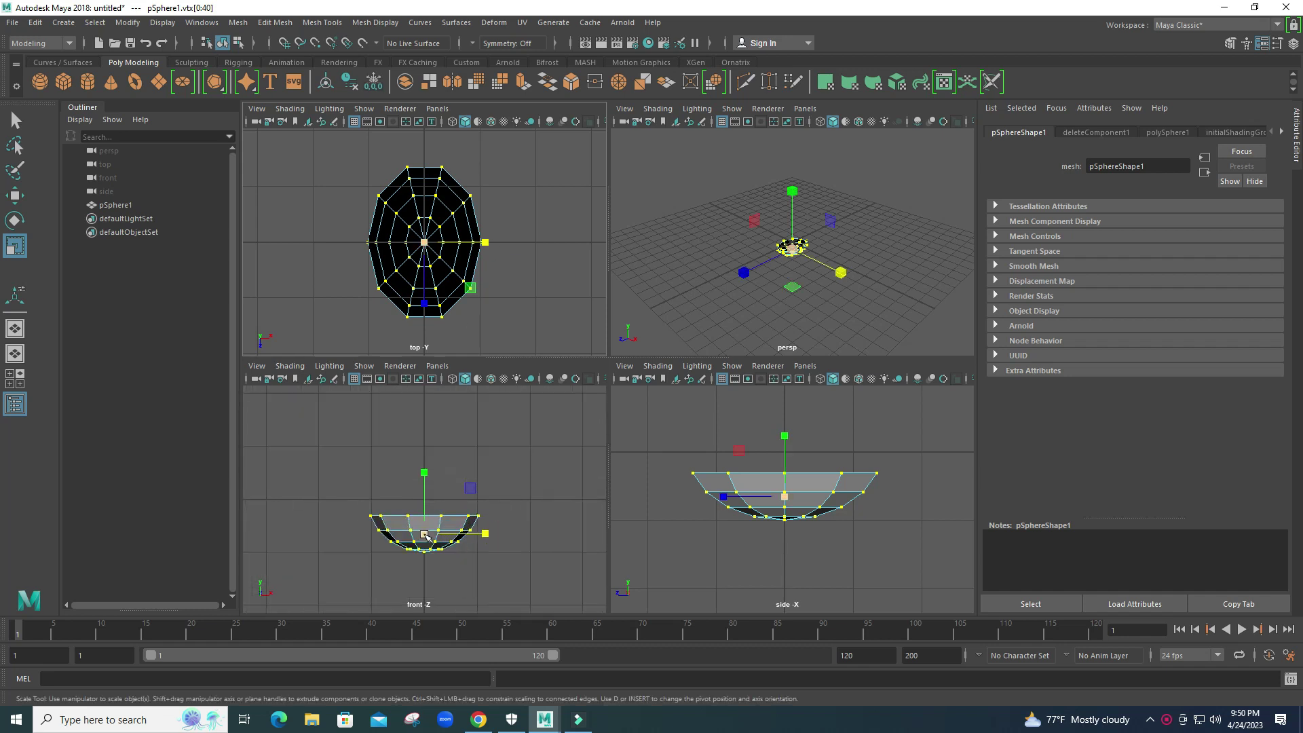
scroll(445, 551, "down", 3)
middle_click_drag(444, 552, 380, 526, "alt")
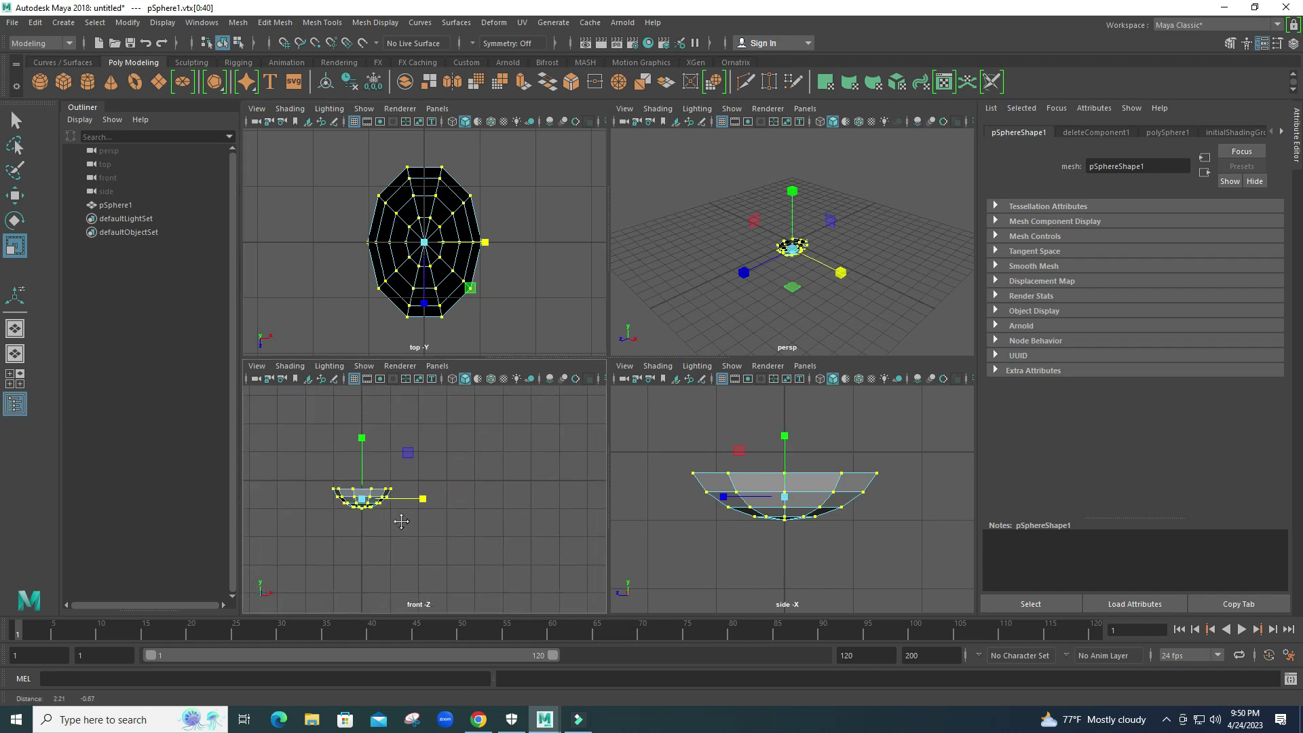
scroll(827, 538, "down", 3)
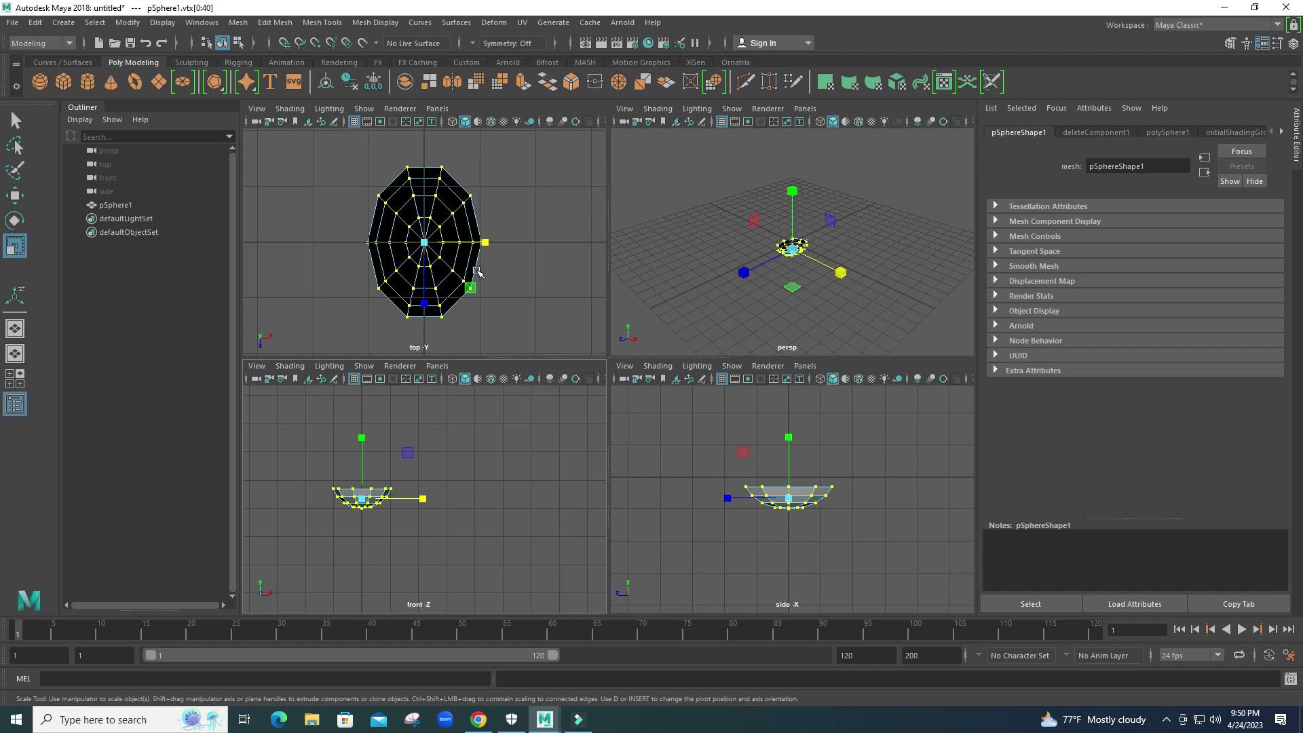
left_click(847, 255)
scroll(809, 288, "up", 5)
scroll(810, 288, "down", 1)
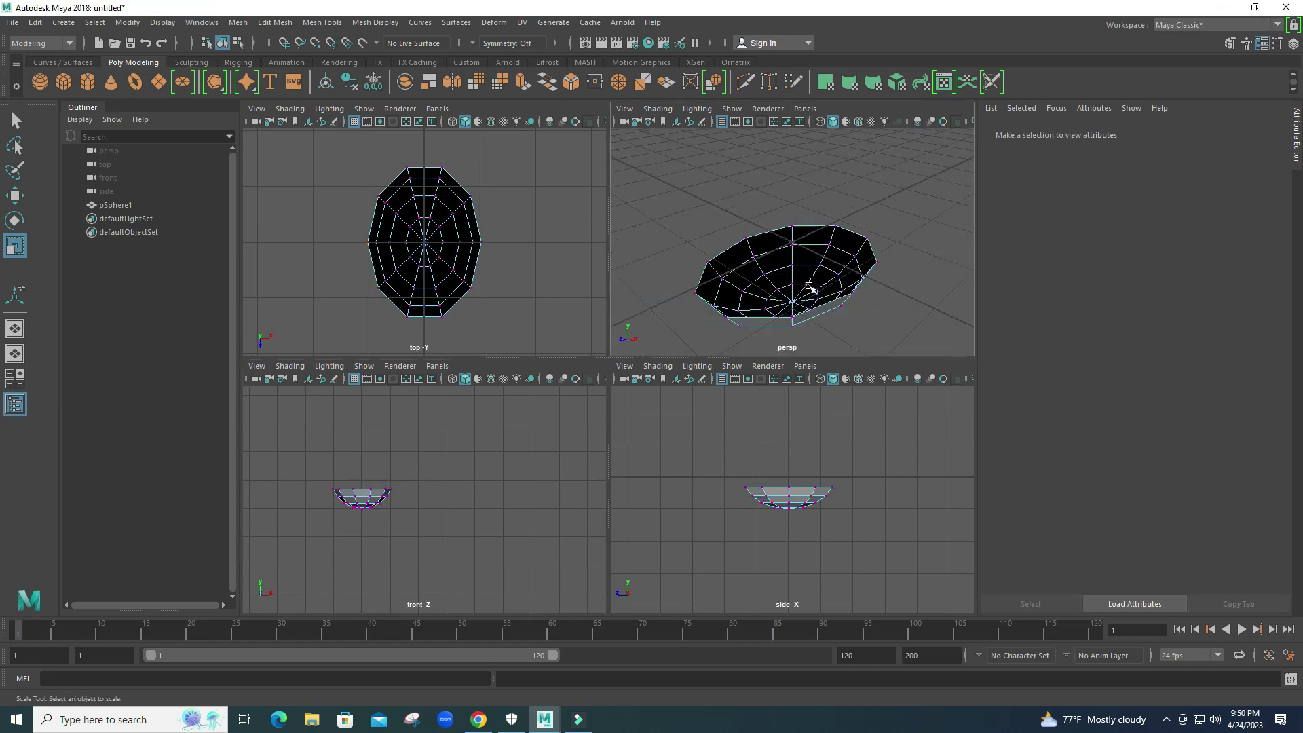
Extrude the bowl's faces with Local Translate Z 0.122 to thicken the dish wall
right_click_drag(806, 276, 858, 252)
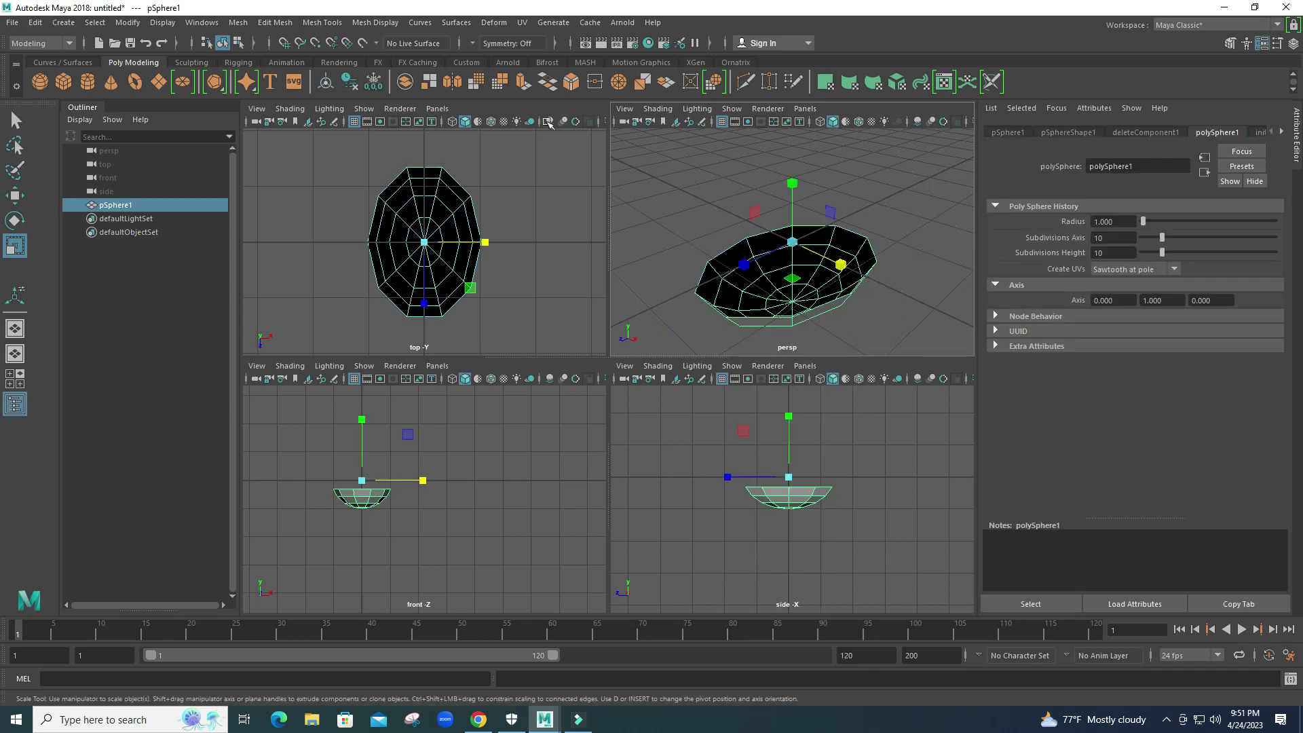
left_click(263, 23)
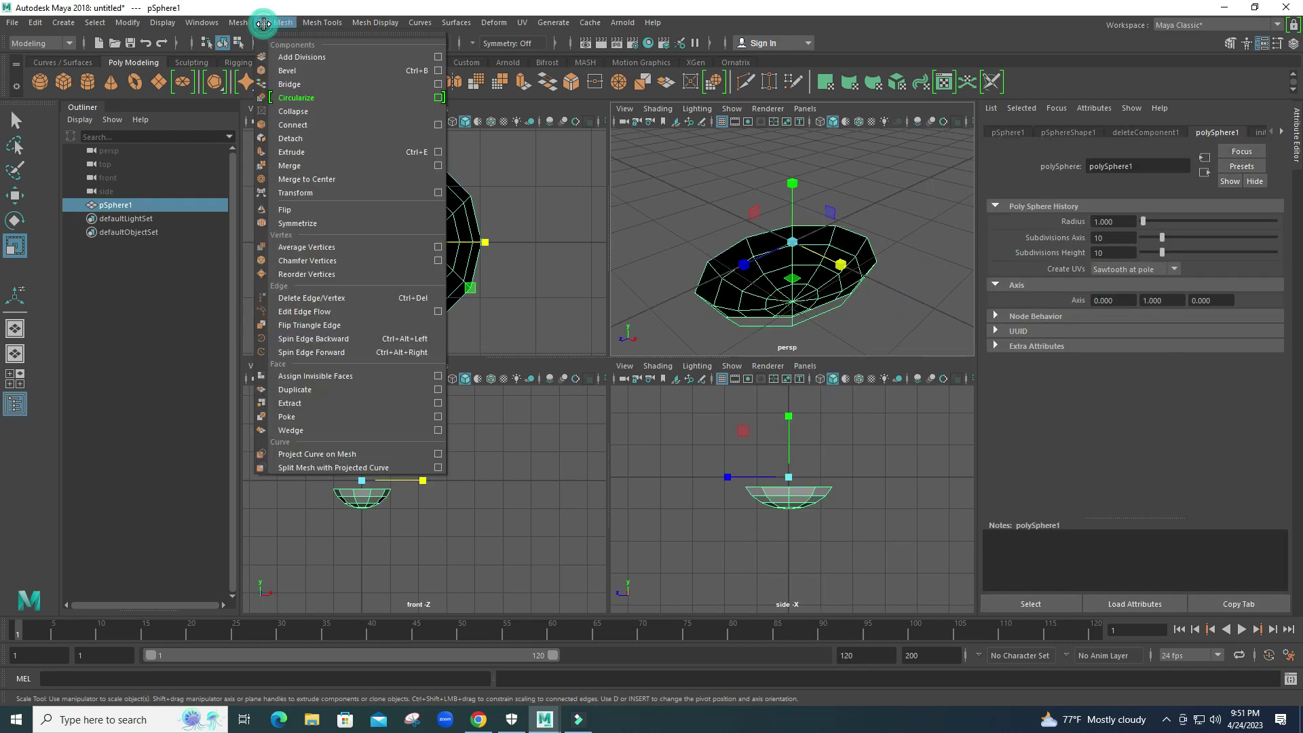
left_click(299, 154)
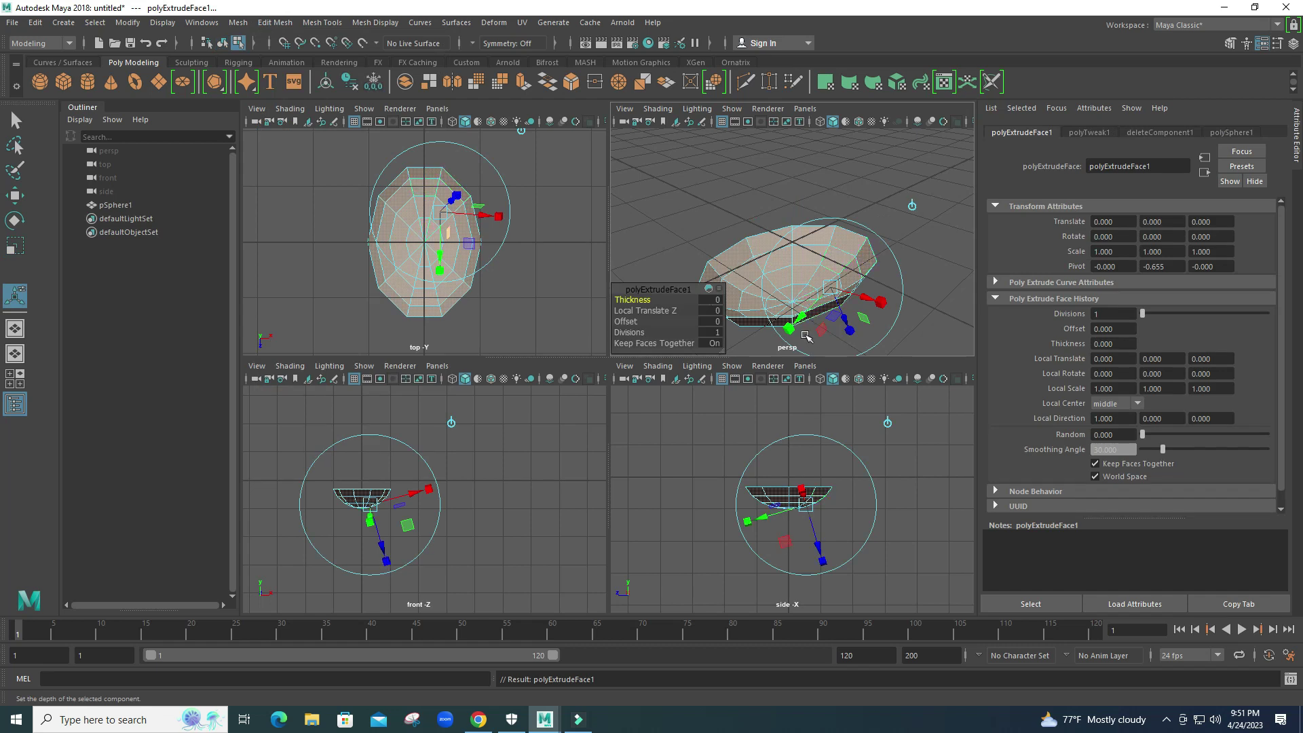
left_click_drag(847, 328, 846, 323)
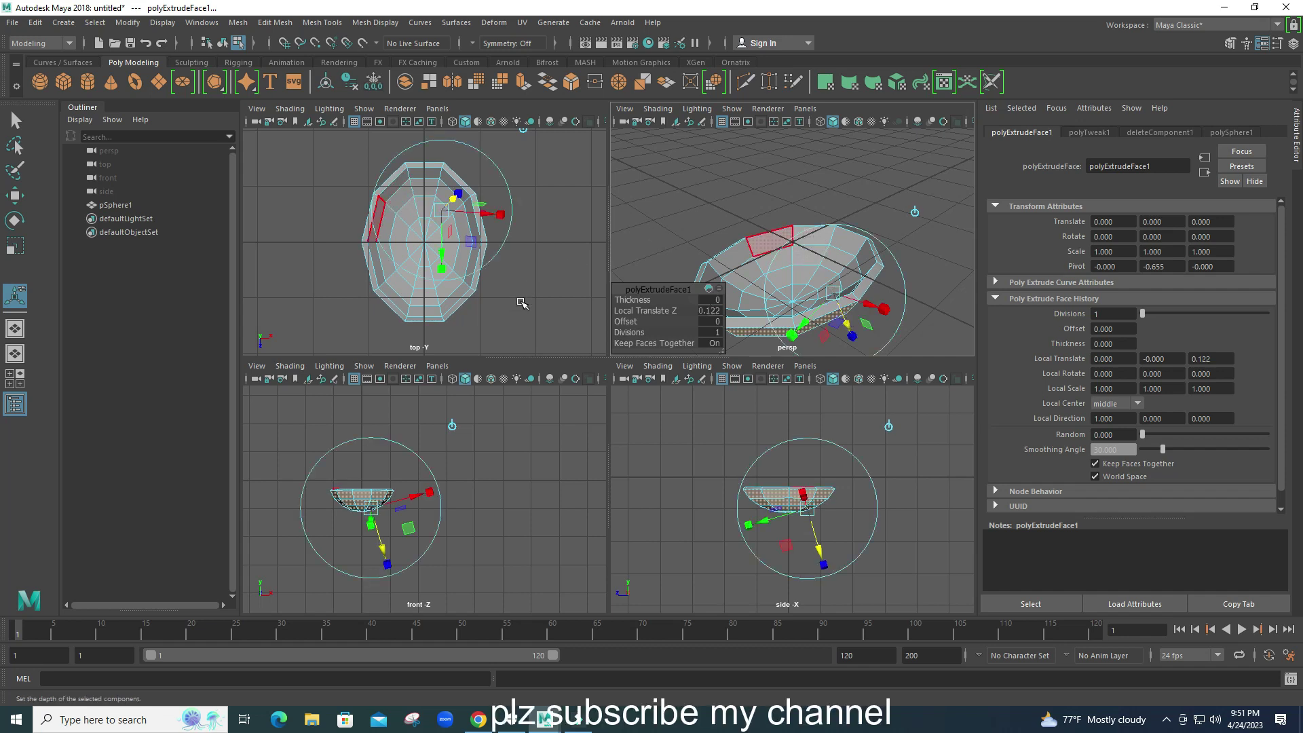
Select a rim face at the bowl's near end in Face mode
left_click(445, 324)
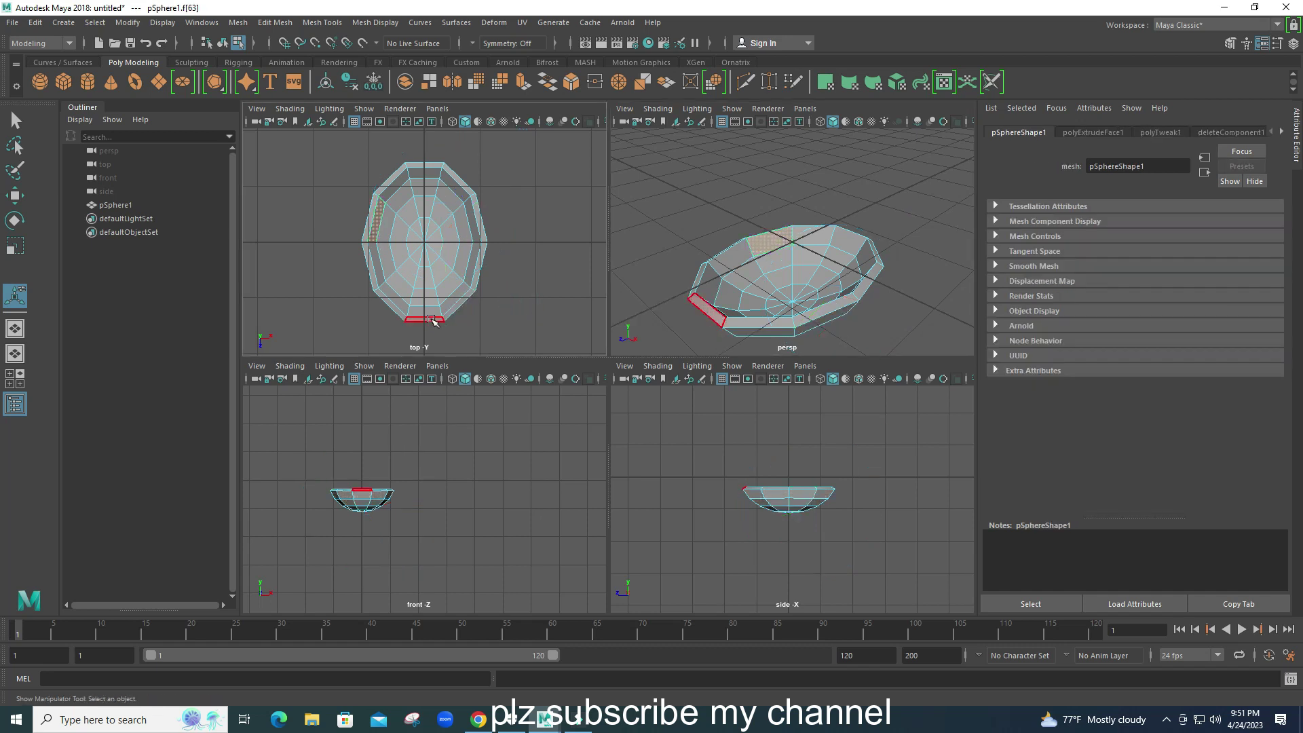
right_click_drag(431, 320, 434, 353)
left_click(434, 358)
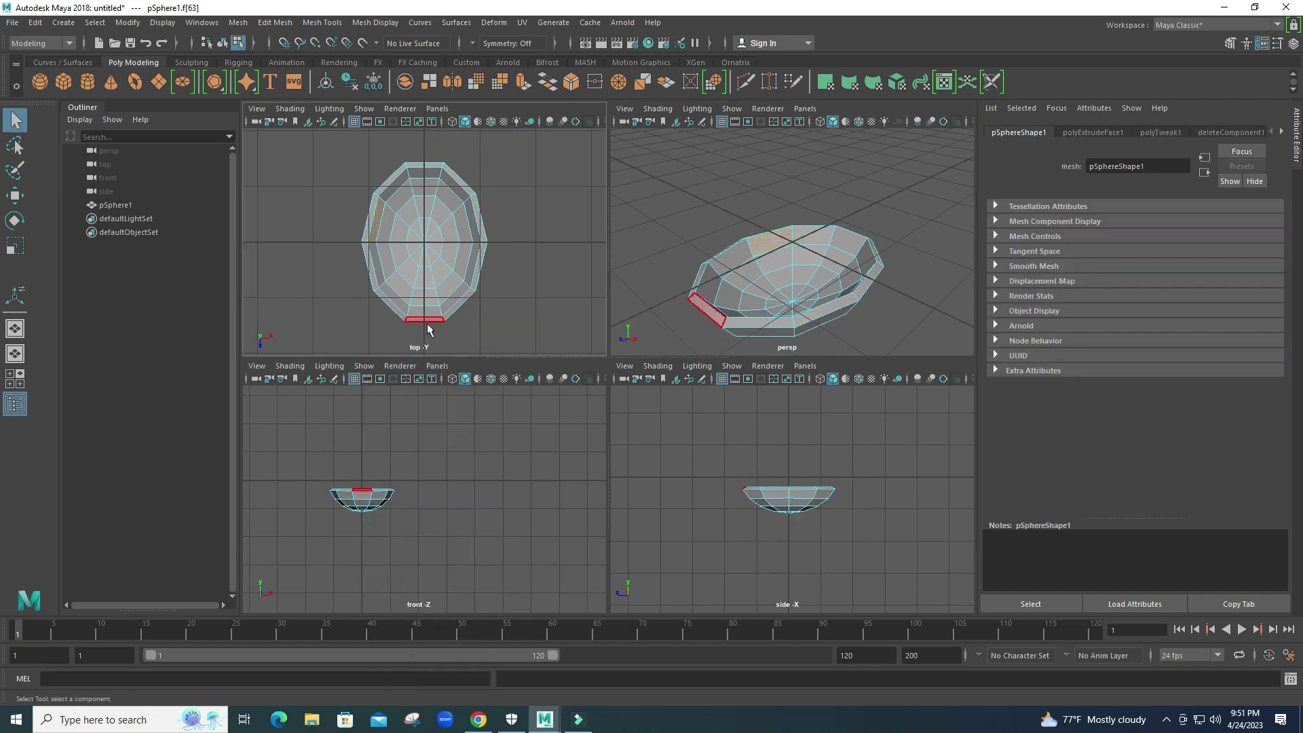
left_click(428, 321)
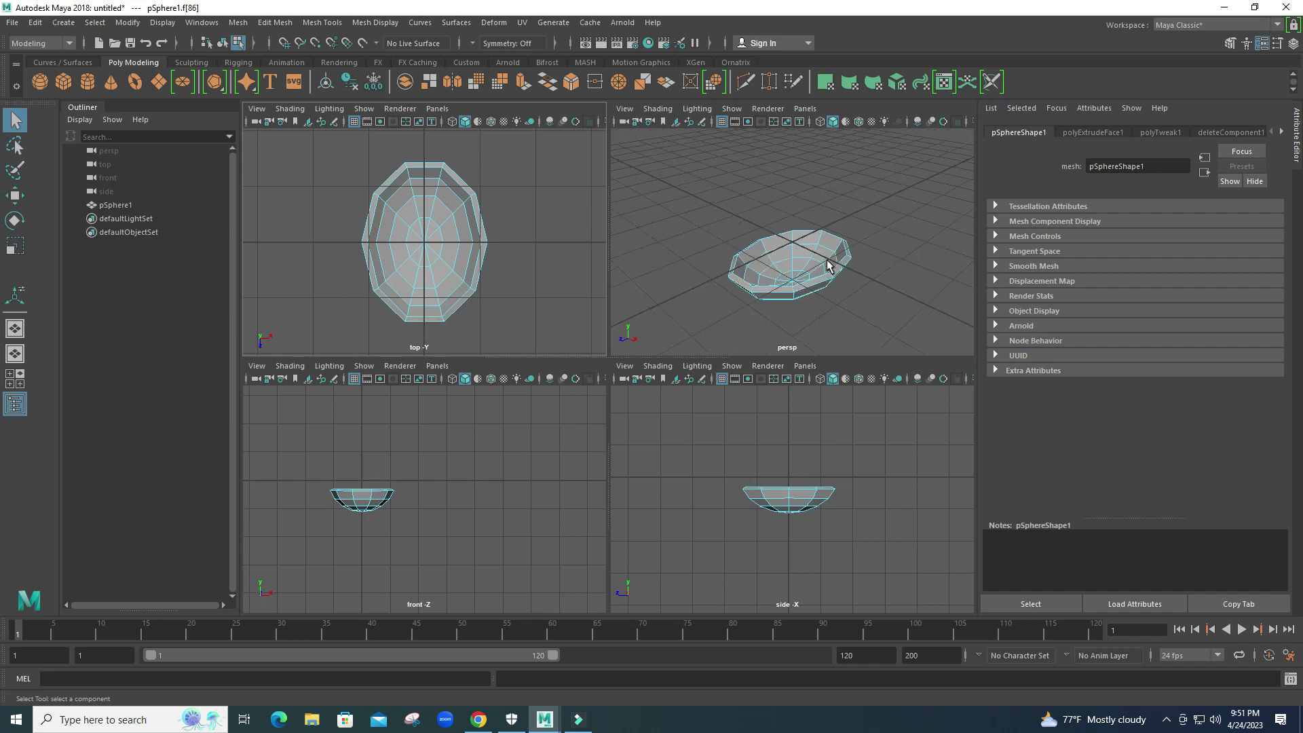
mouse_move(828, 265)
left_mouse_down("alt")
mouse_move(897, 290)
mouse_move(916, 279)
left_mouse_up("alt")
scroll(410, 234, "down", 3)
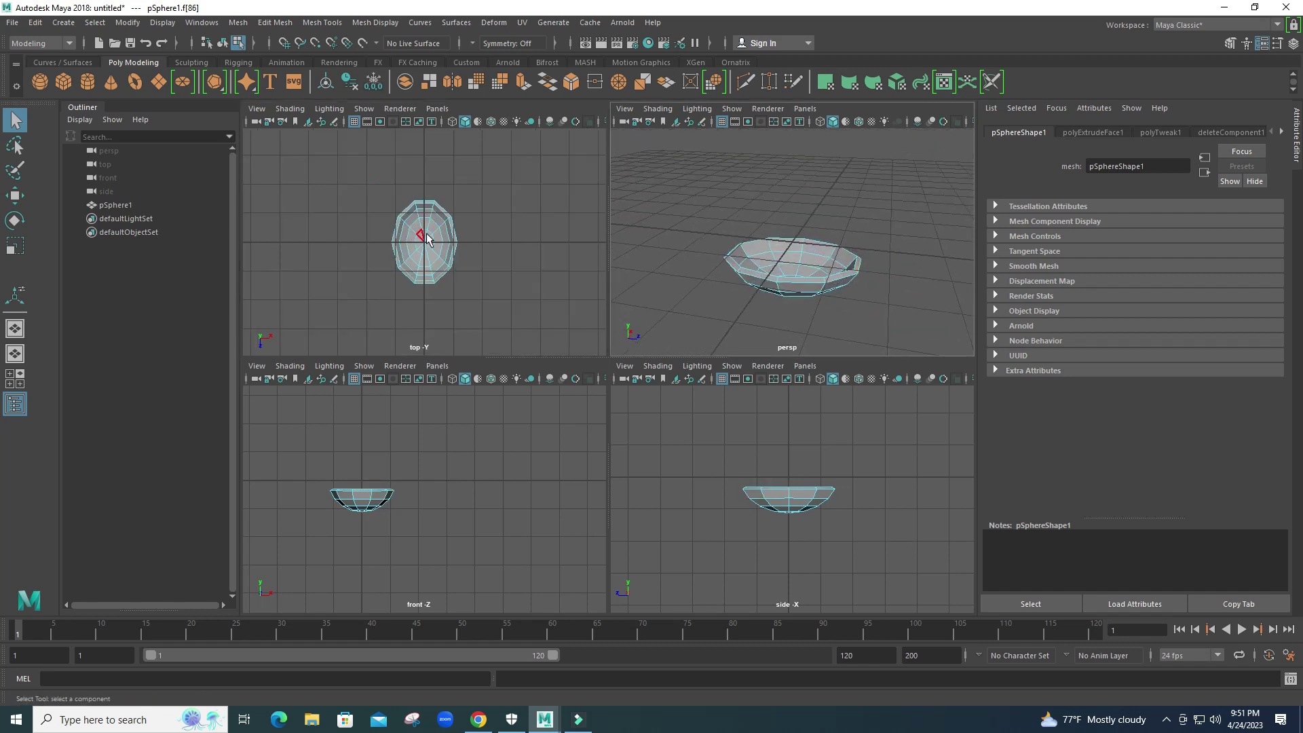
left_click(430, 298)
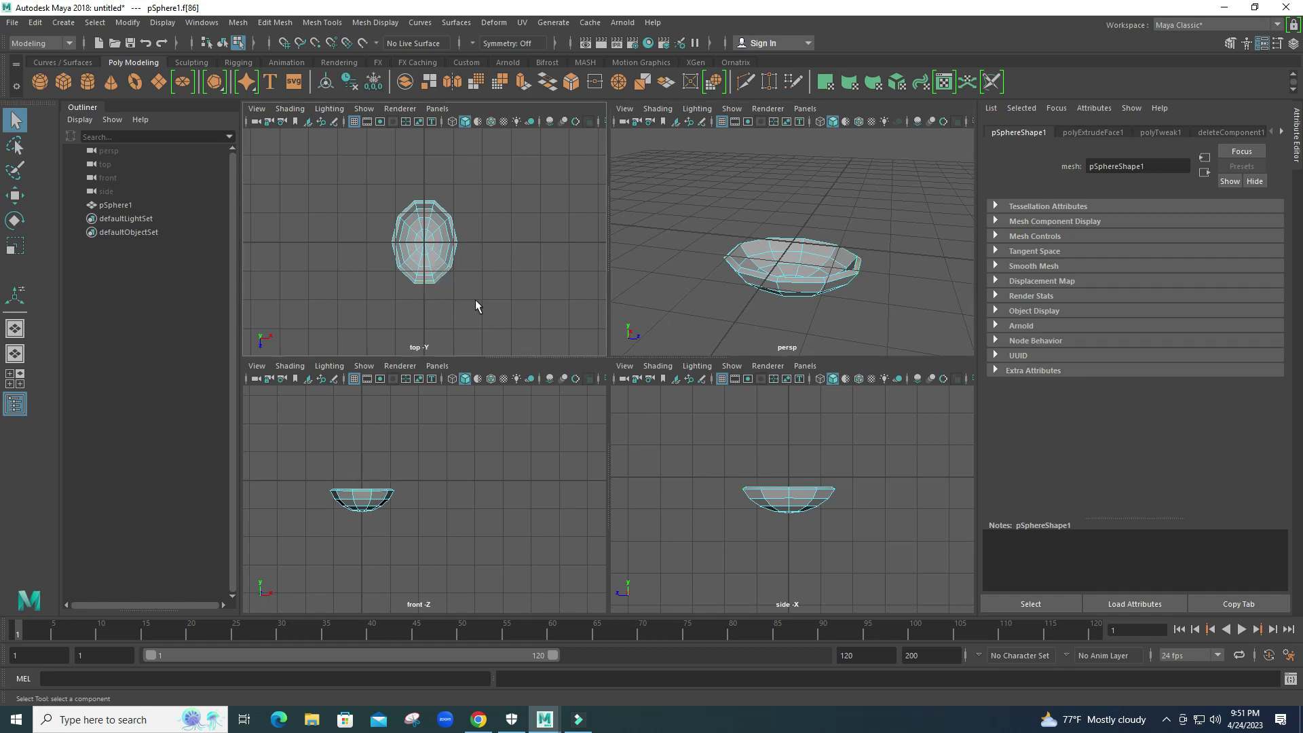
middle_click_drag(475, 306, 430, 283, "alt")
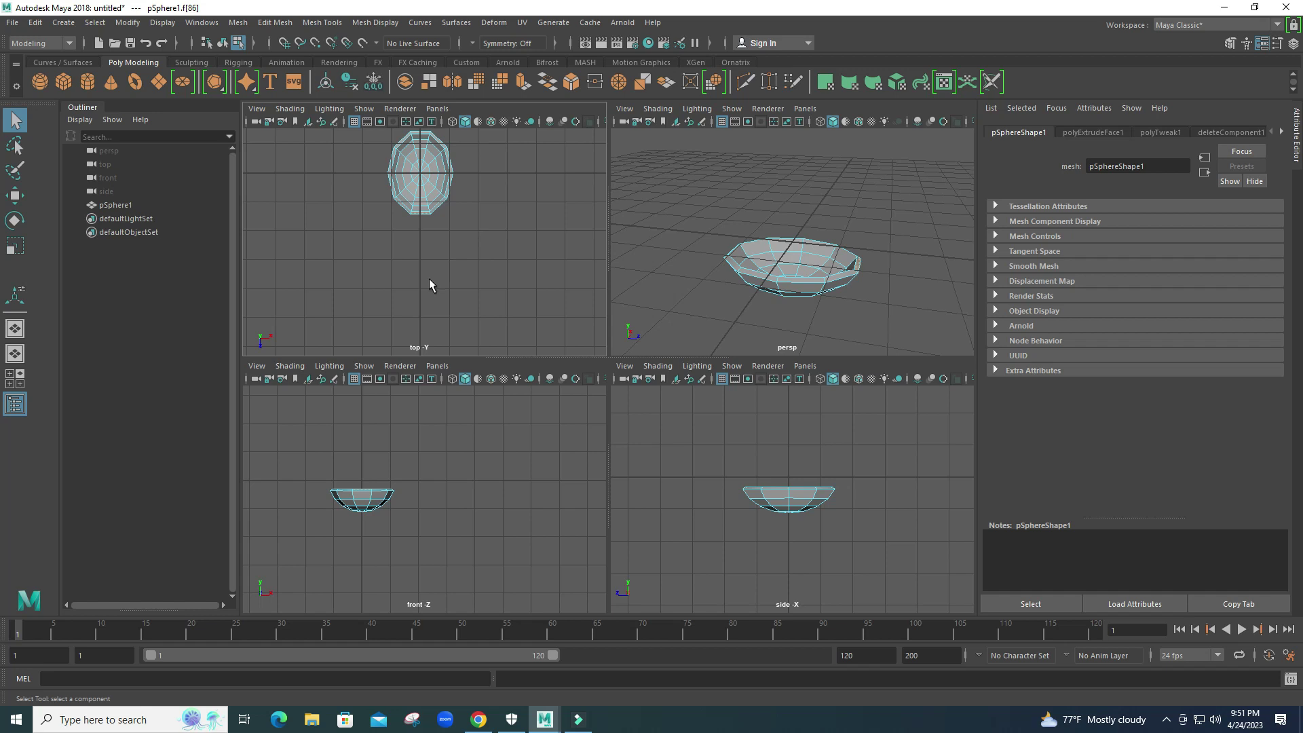
Extrude the rim face into a long handle and angle its tip
left_click(274, 22)
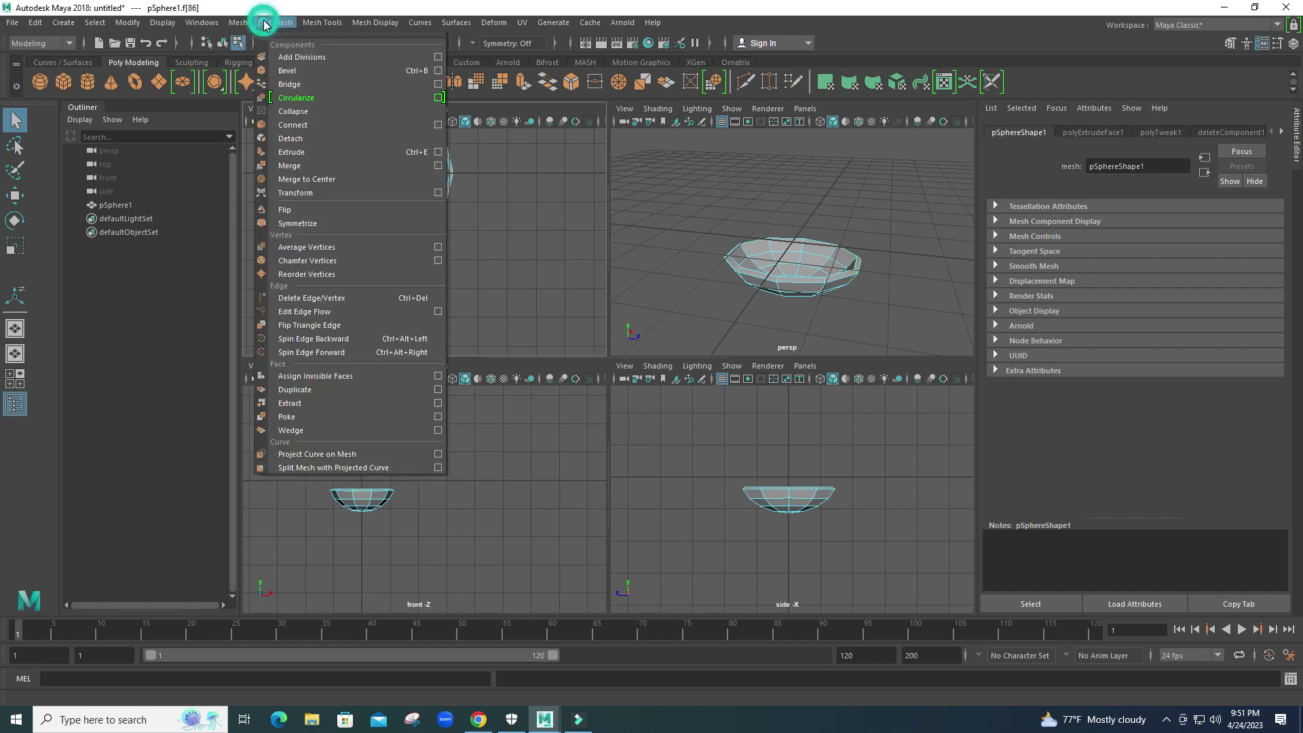
left_click(295, 152)
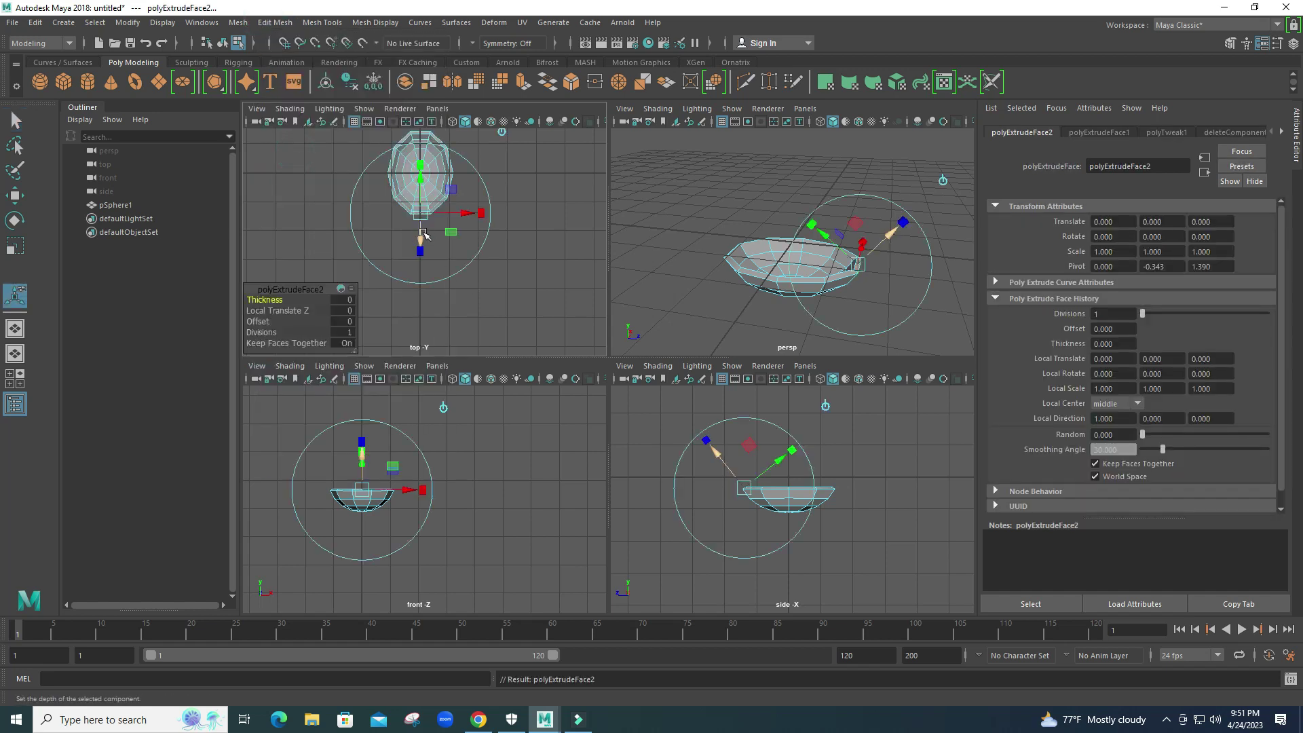
left_click_drag(422, 234, 423, 271)
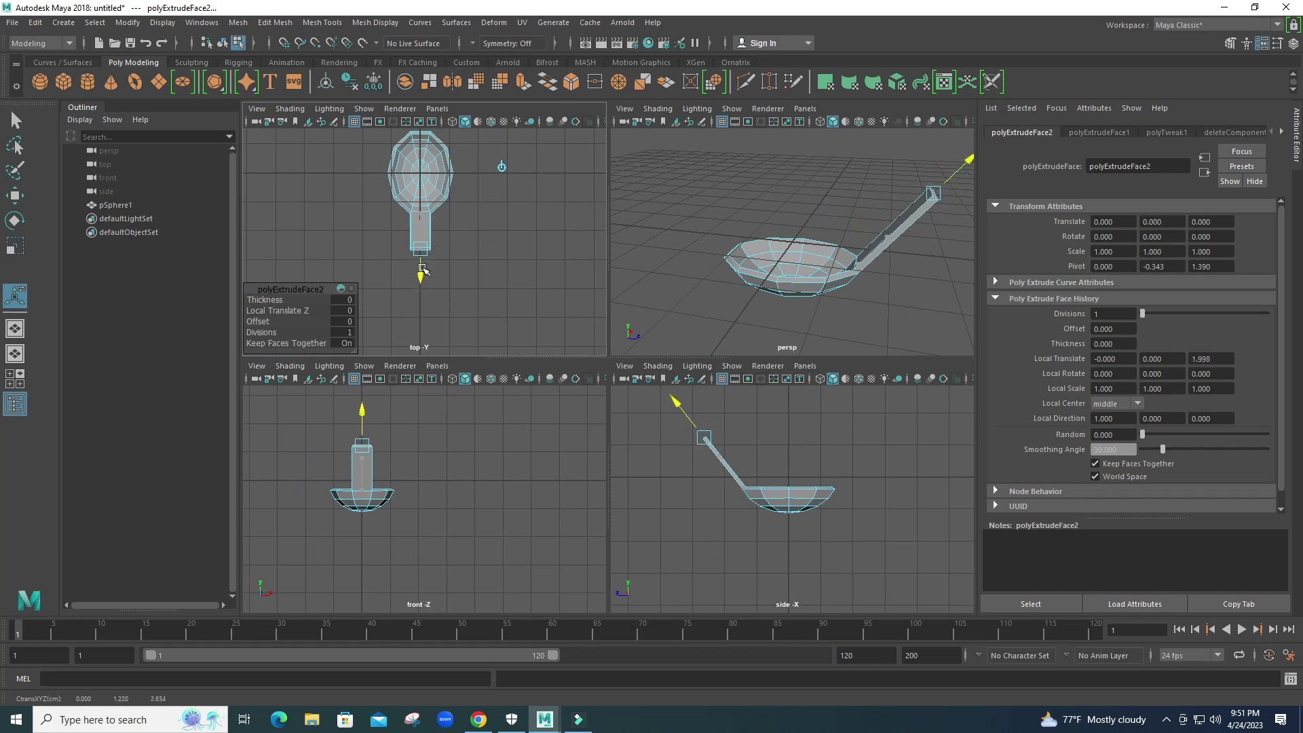
left_click(818, 503)
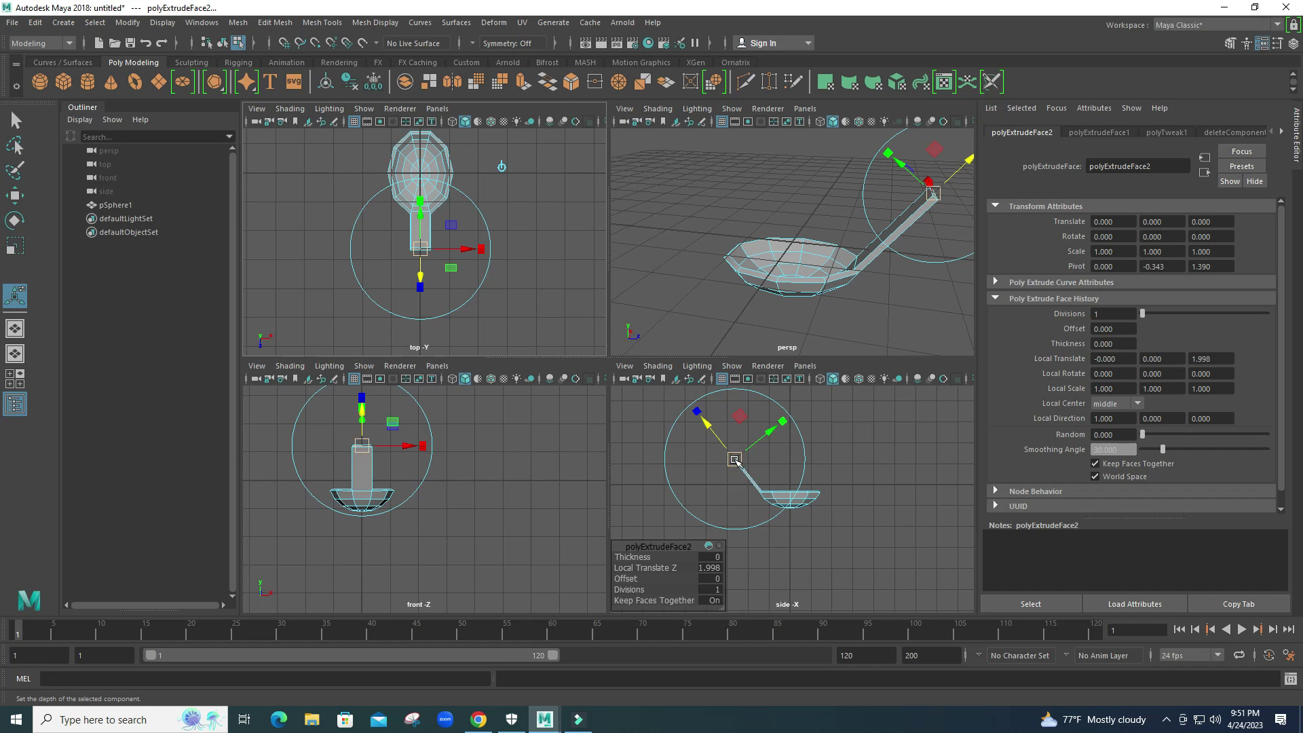
left_click_drag(765, 434, 742, 473)
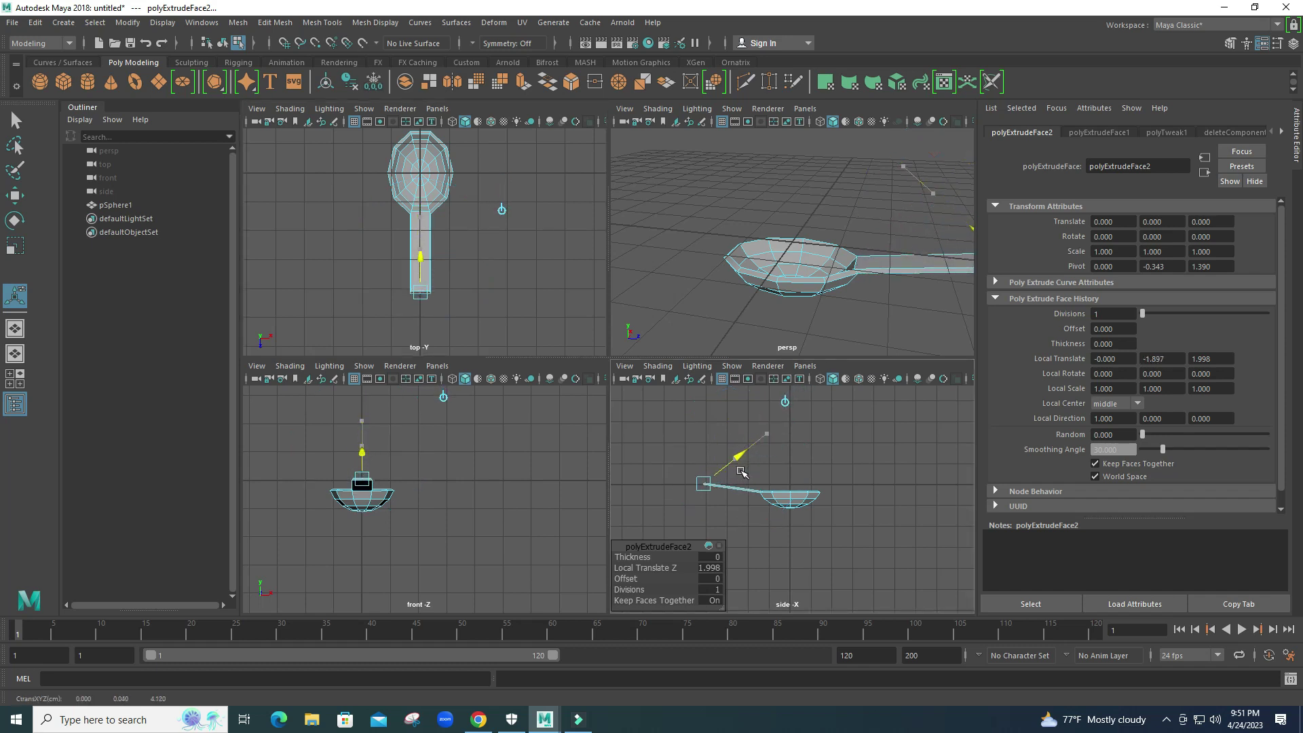
mouse_move(742, 473)
left_mouse_down()
mouse_move(709, 480)
mouse_move(737, 489)
left_mouse_up()
Extrude a second handle section, lengthening it and lowering it in the side view
key("ctrl+e")
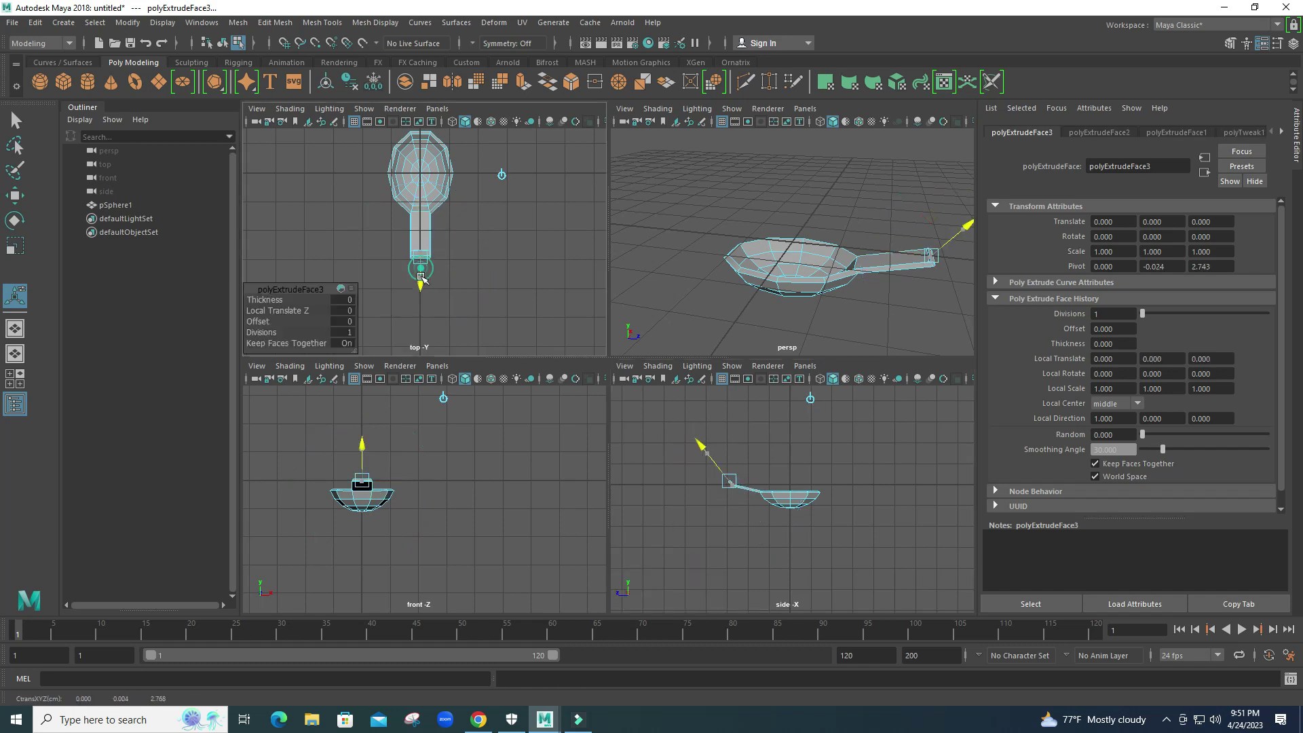
left_click_drag(425, 274, 424, 318)
left_click_drag(700, 445, 683, 484)
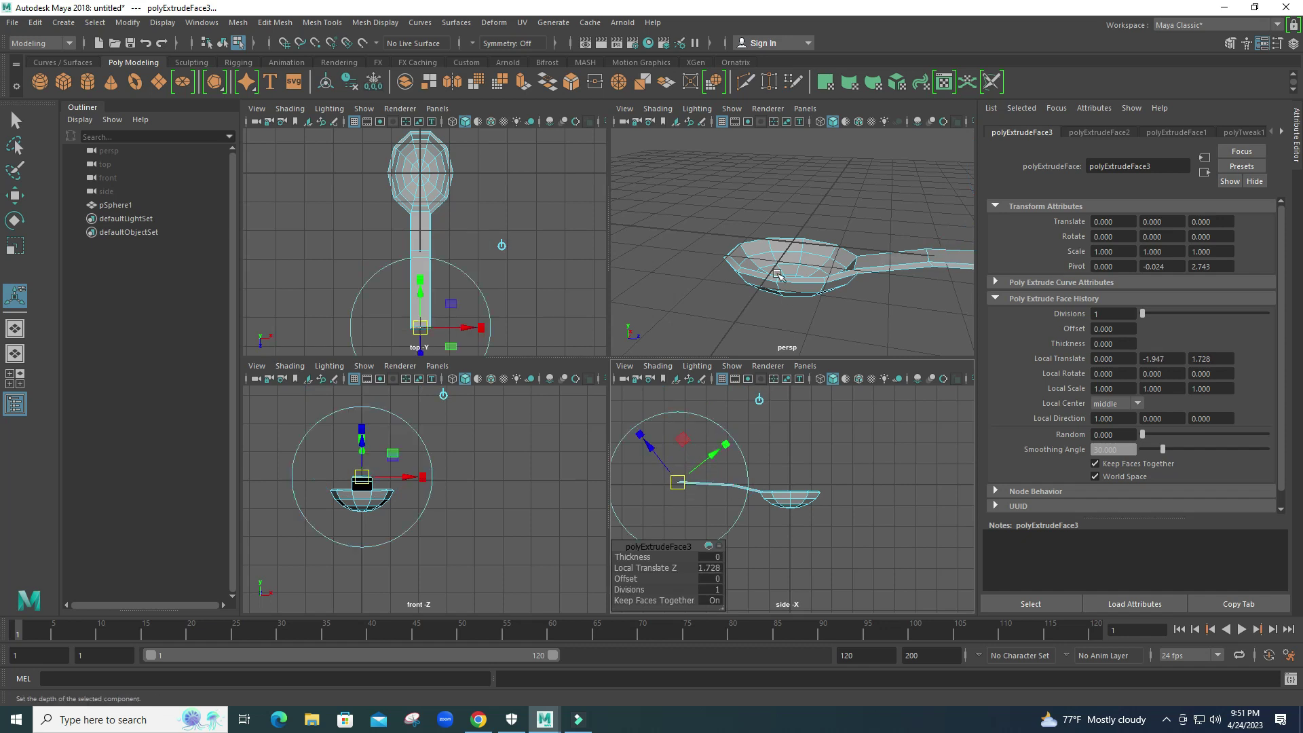
scroll(778, 272, "down", 2)
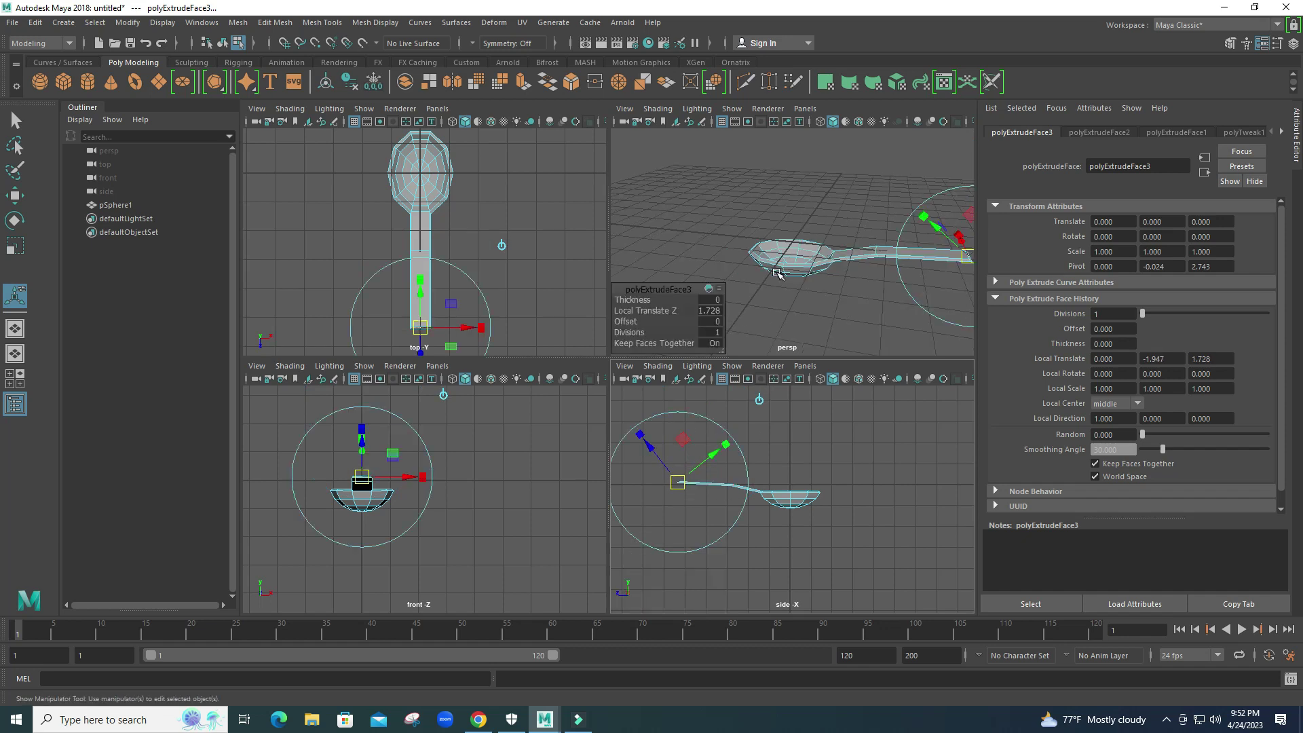
middle_click_drag(826, 292, 726, 258, "alt")
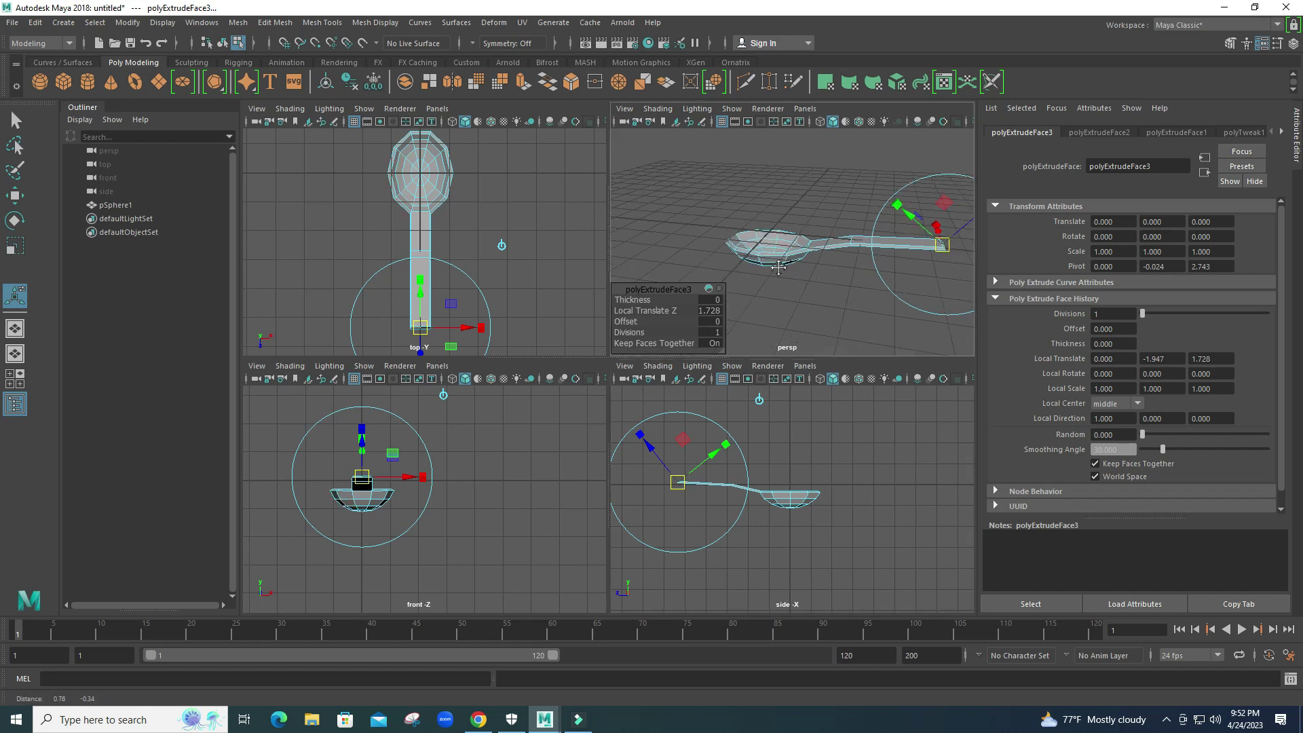
left_click_drag(811, 260, 861, 284, "alt")
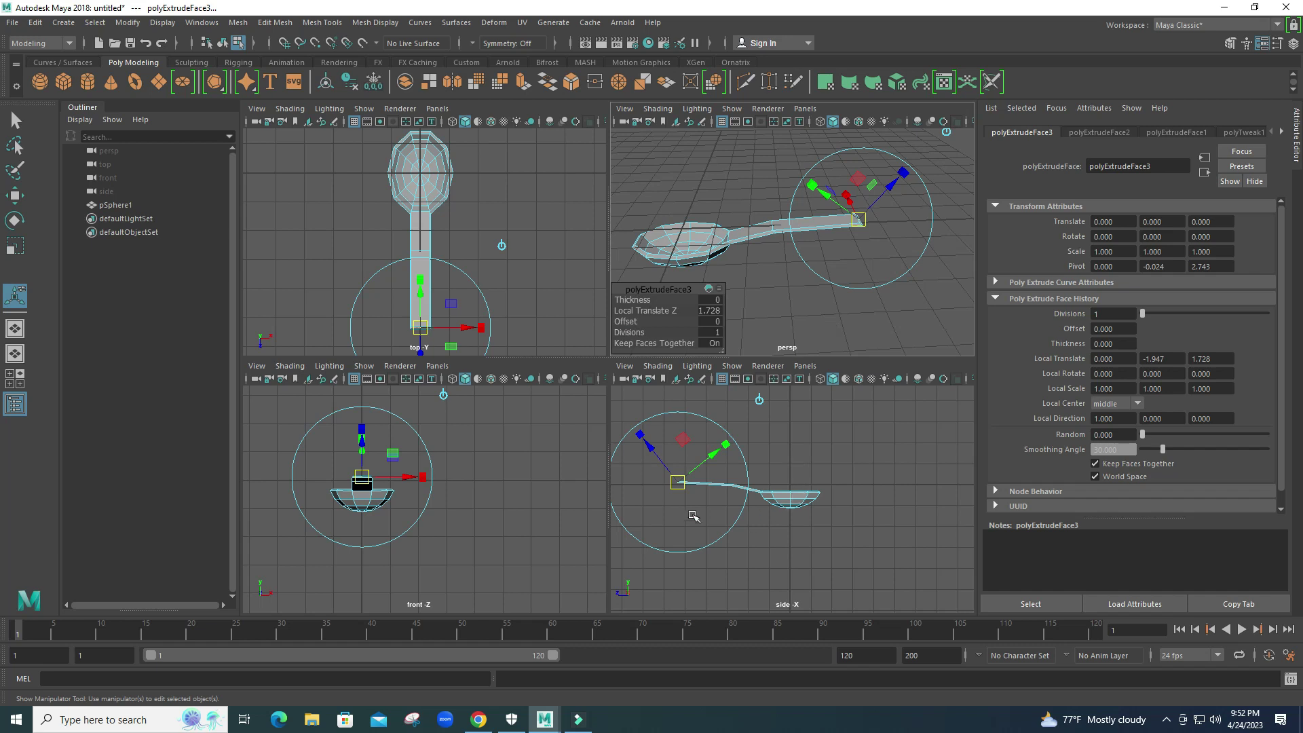
middle_click_drag(682, 512, 779, 509, "alt")
scroll(715, 514, "up", 5)
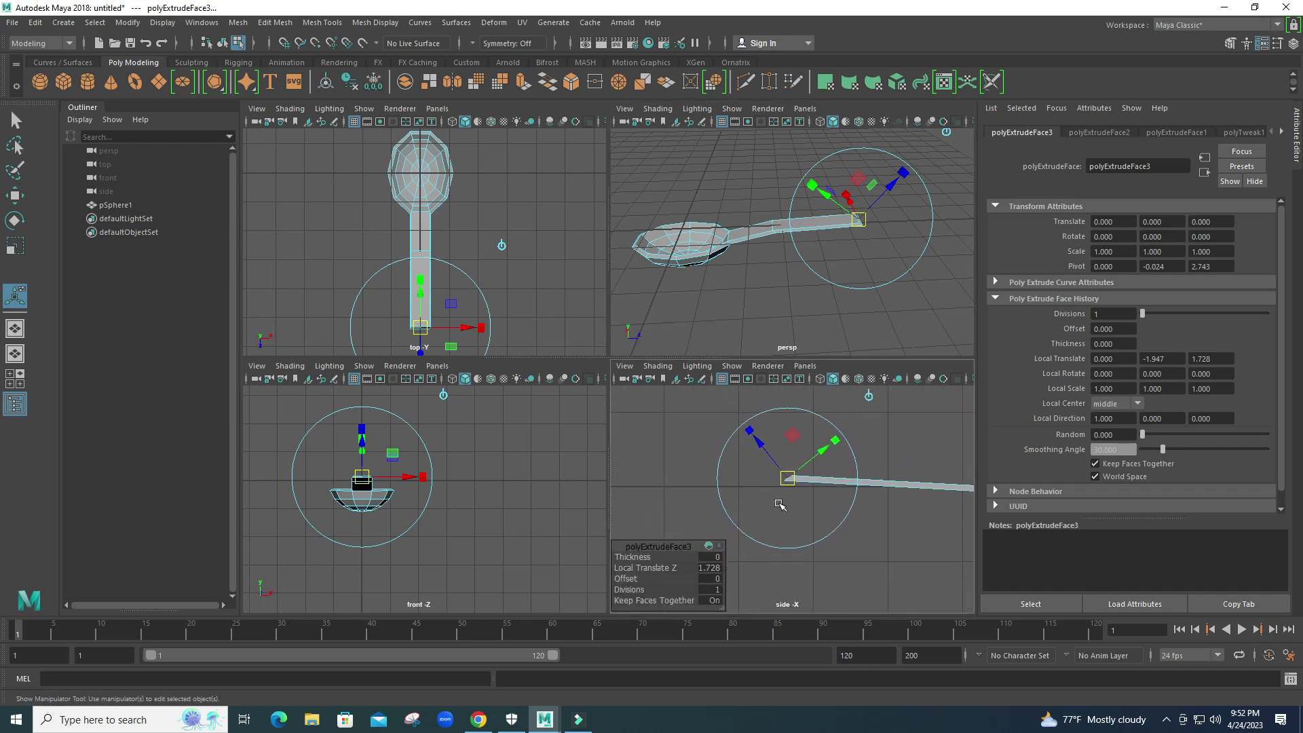
Tilt the handle's end face about 9 degrees and start another extrusion
left_click(723, 458)
left_click_drag(723, 458, 723, 464)
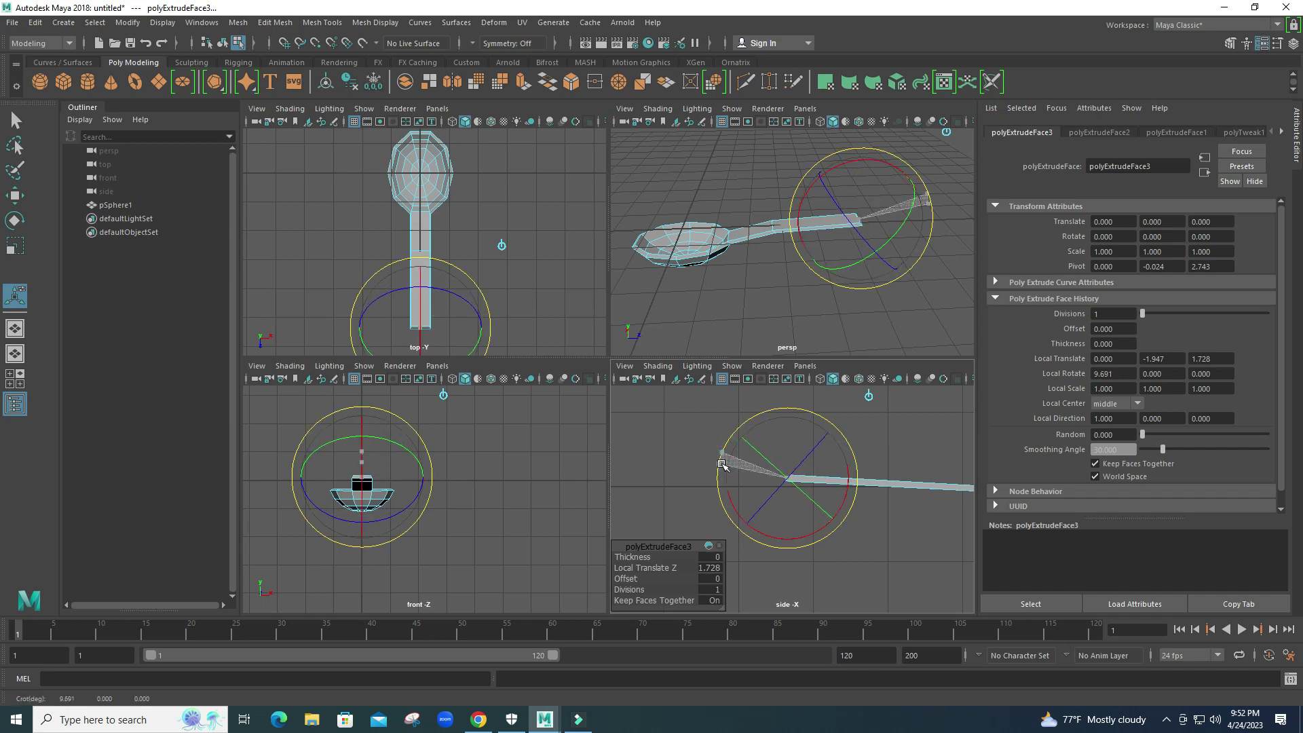
key("ctrl+e")
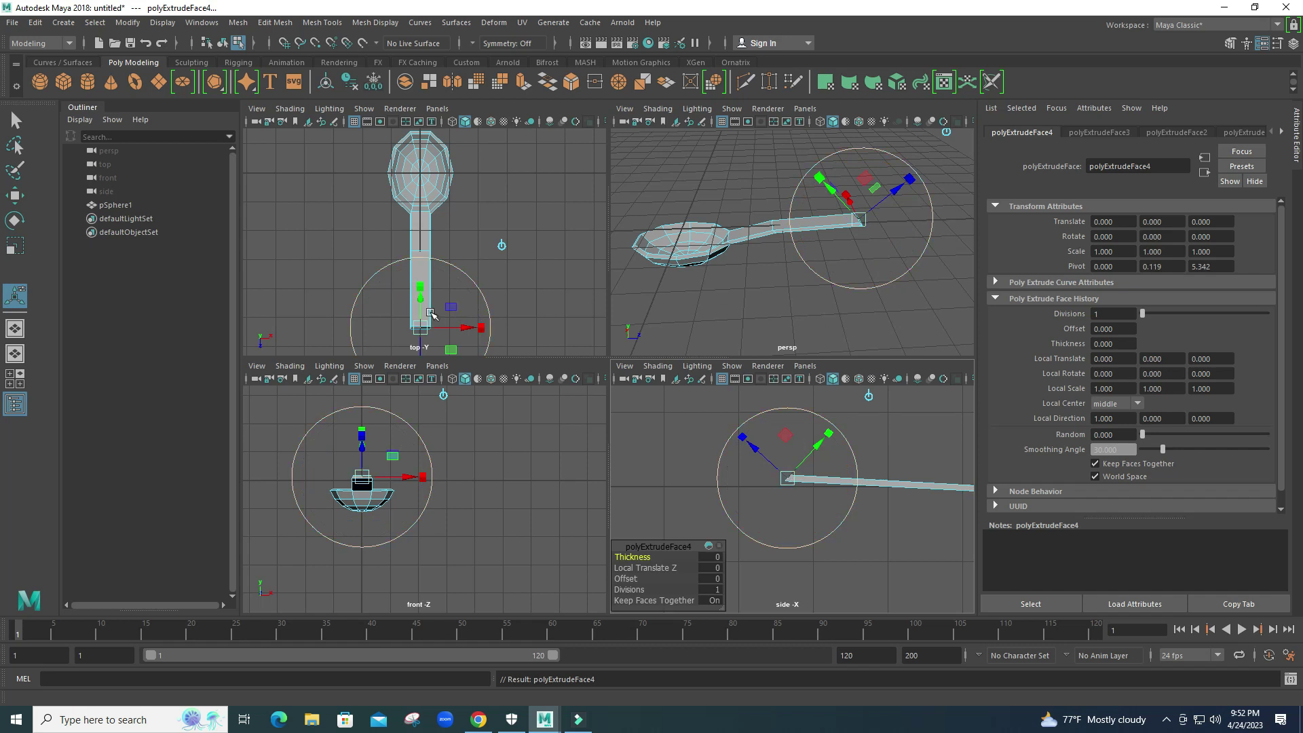
Push out the trial extrusion, then undo it and the end-face tilt
middle_click_drag(453, 308, 459, 253, "alt")
left_click_drag(428, 238, 430, 251)
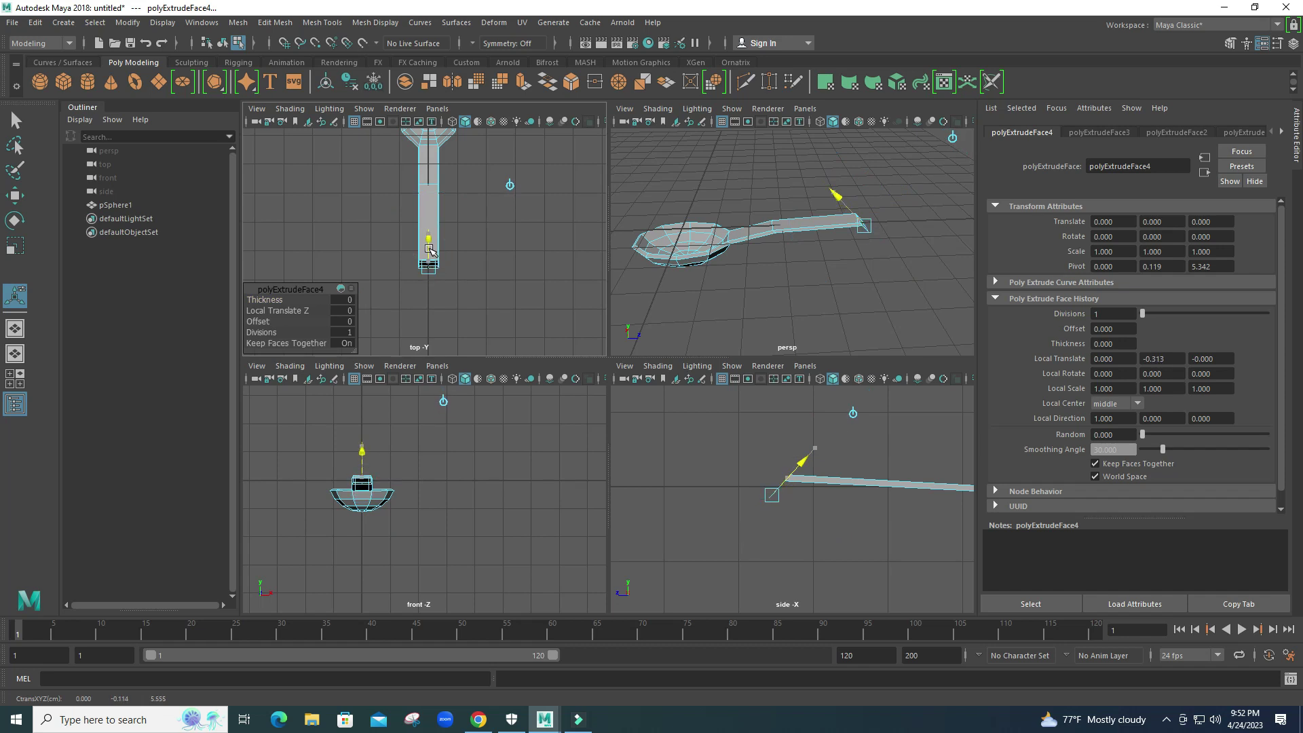
key("ctrl+z")
key("ctrl+z")
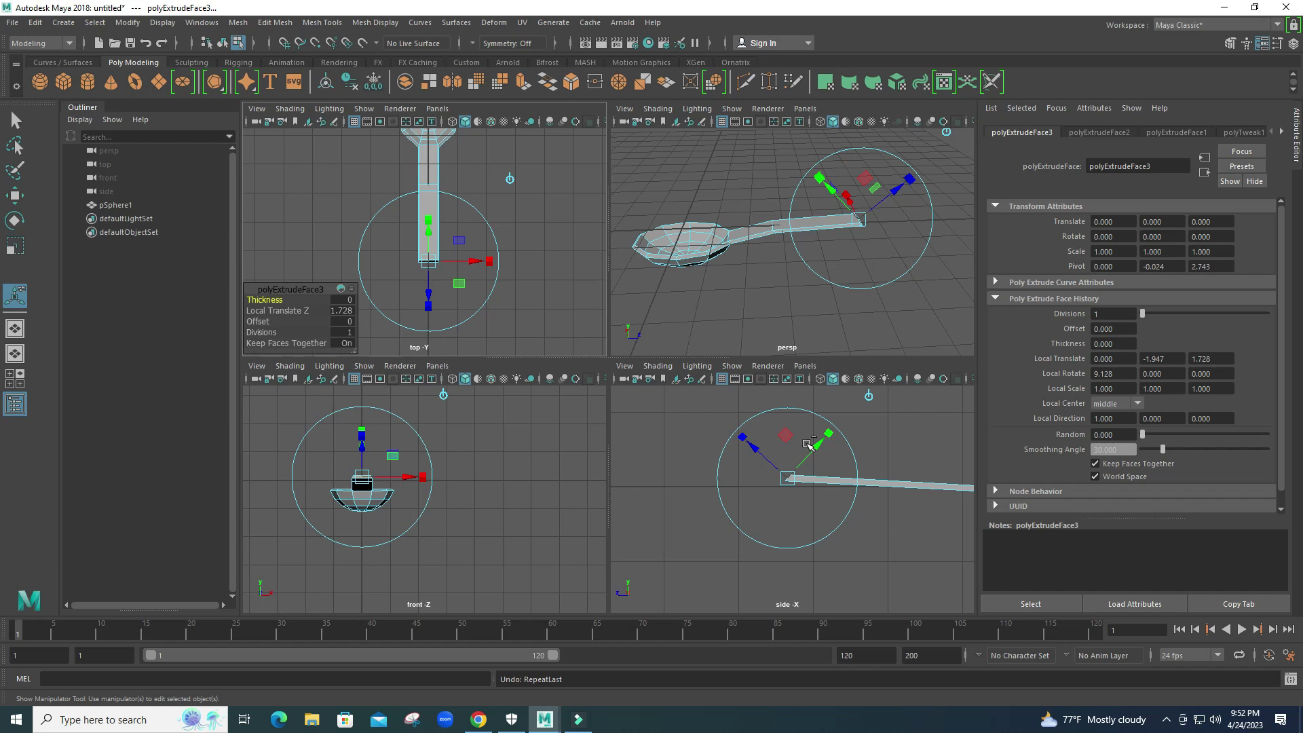
key("ctrl+z")
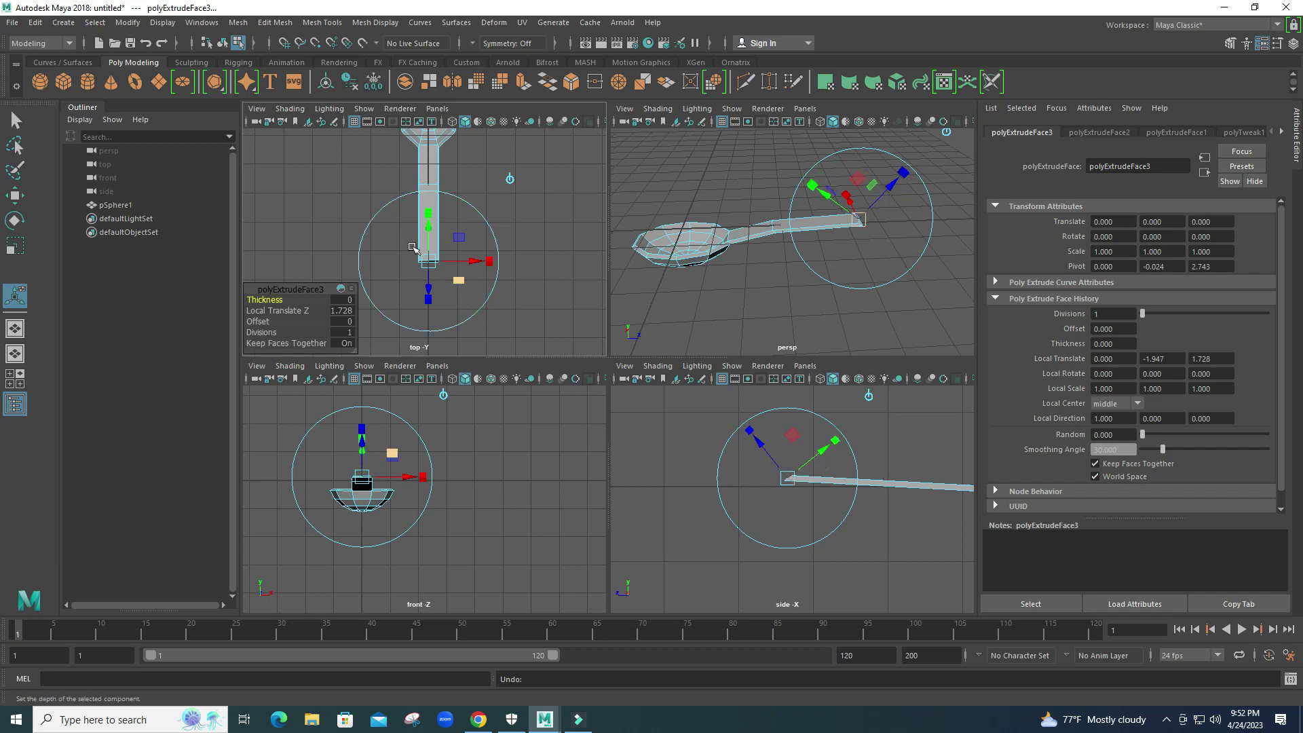
Try another end-face extrusion, undo it, and clear the selection
left_click_drag(429, 229, 431, 256)
key("ctrl+e")
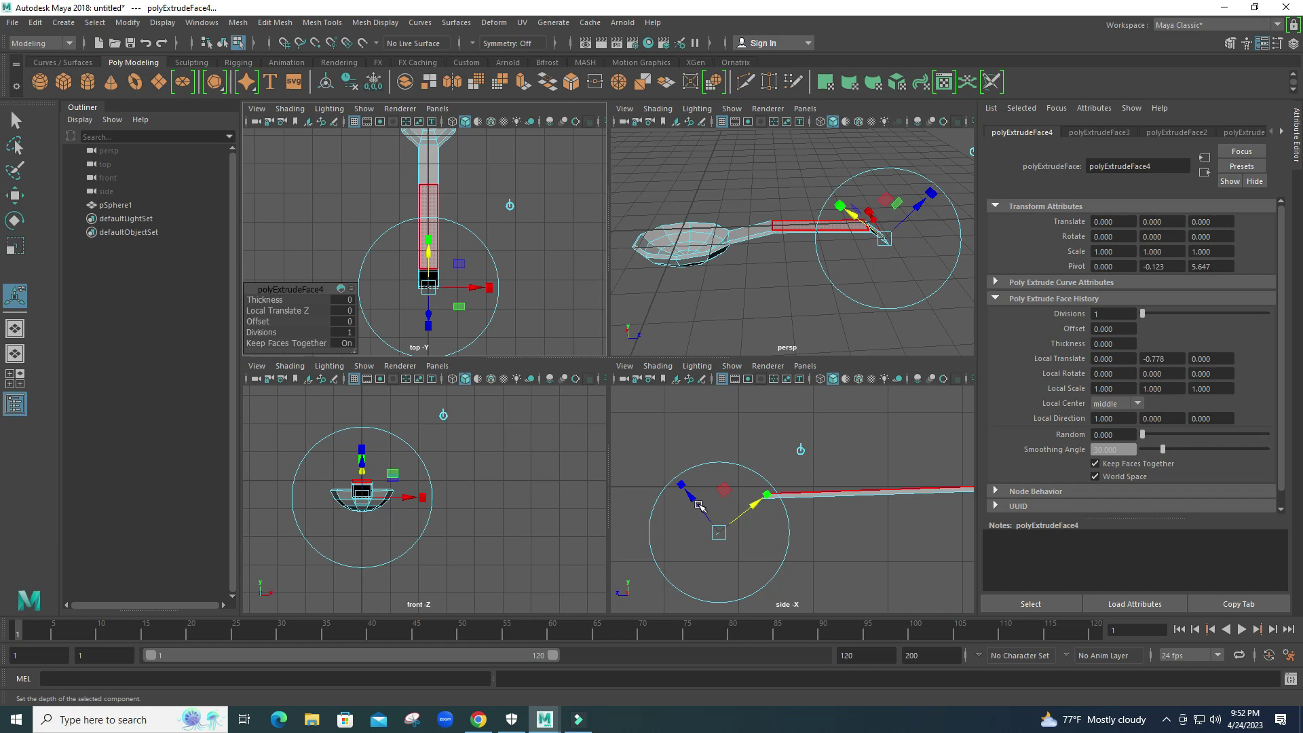
key("ctrl+z")
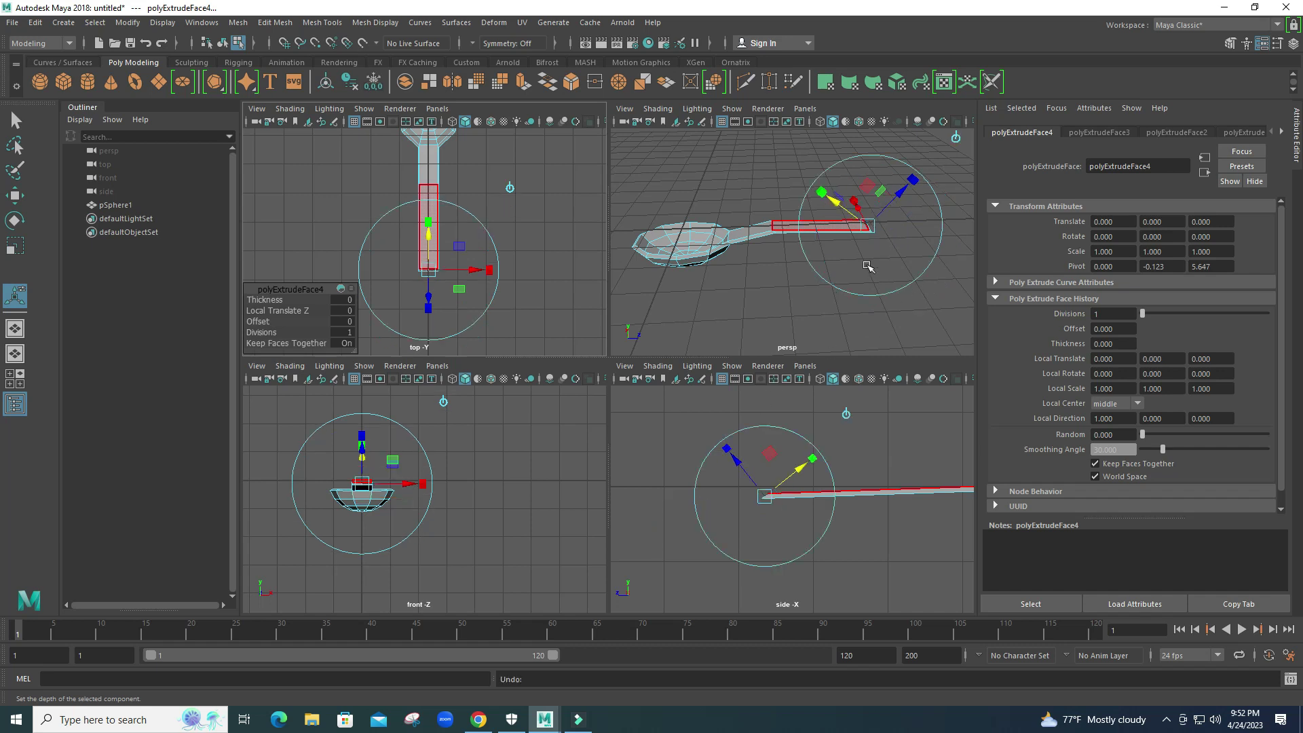
key("ctrl+z")
left_click(762, 274)
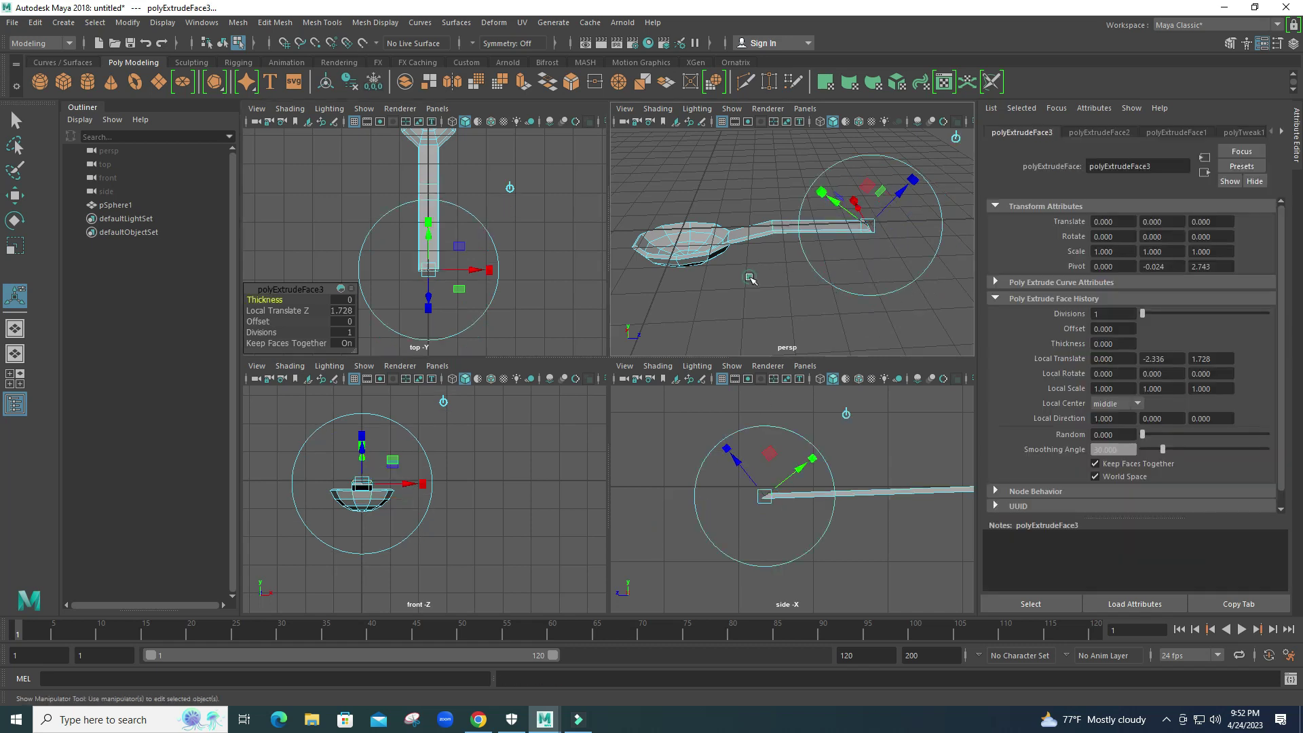
Select the handle's end face and extrude it
left_click(767, 233)
left_click_drag(736, 291, 704, 242, "alt")
left_click(704, 243)
middle_click_drag(828, 320, 760, 328, "alt")
mouse_move(760, 329)
left_mouse_down("alt")
mouse_move(785, 291)
mouse_move(693, 282)
left_mouse_up("alt")
left_click(848, 257)
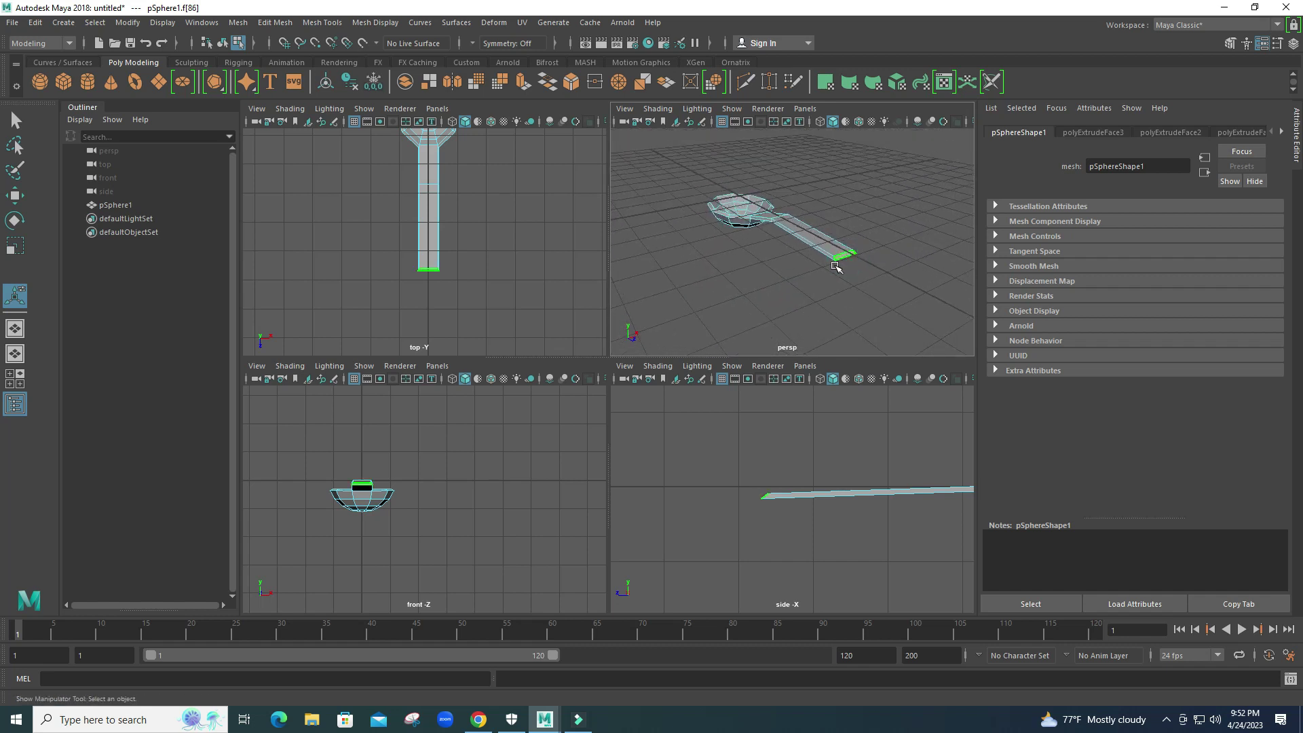
key("ctrl+e")
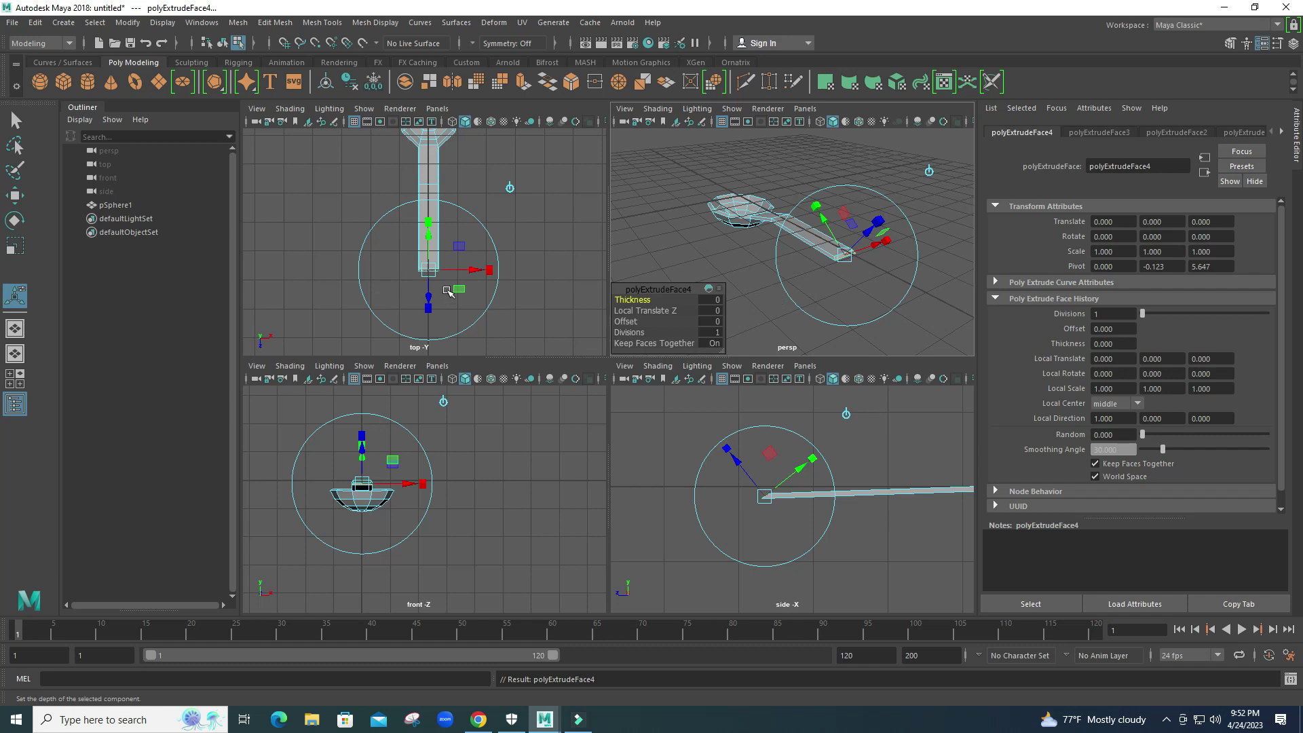
Drag the new extrusion farther out to Local Translate Z 0.323 and Y -0.642
left_click_drag(429, 246, 430, 257)
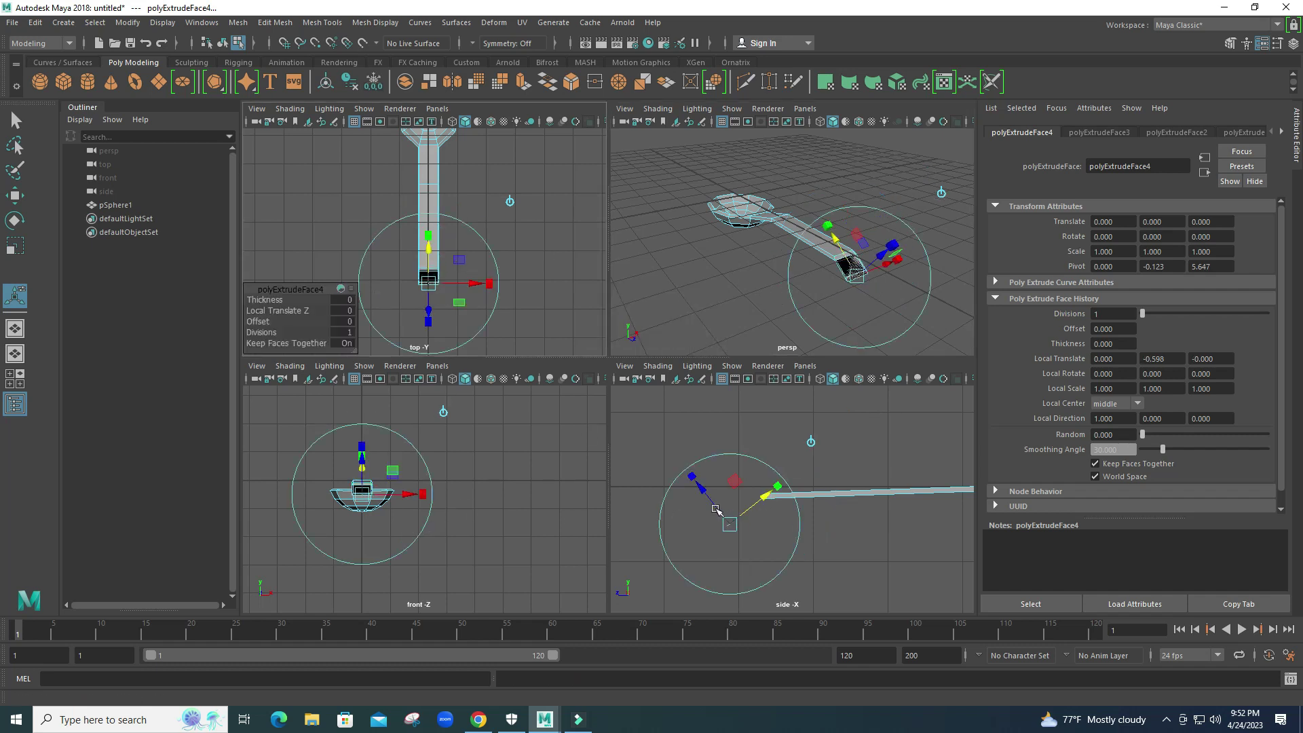
left_click_drag(733, 524, 729, 495)
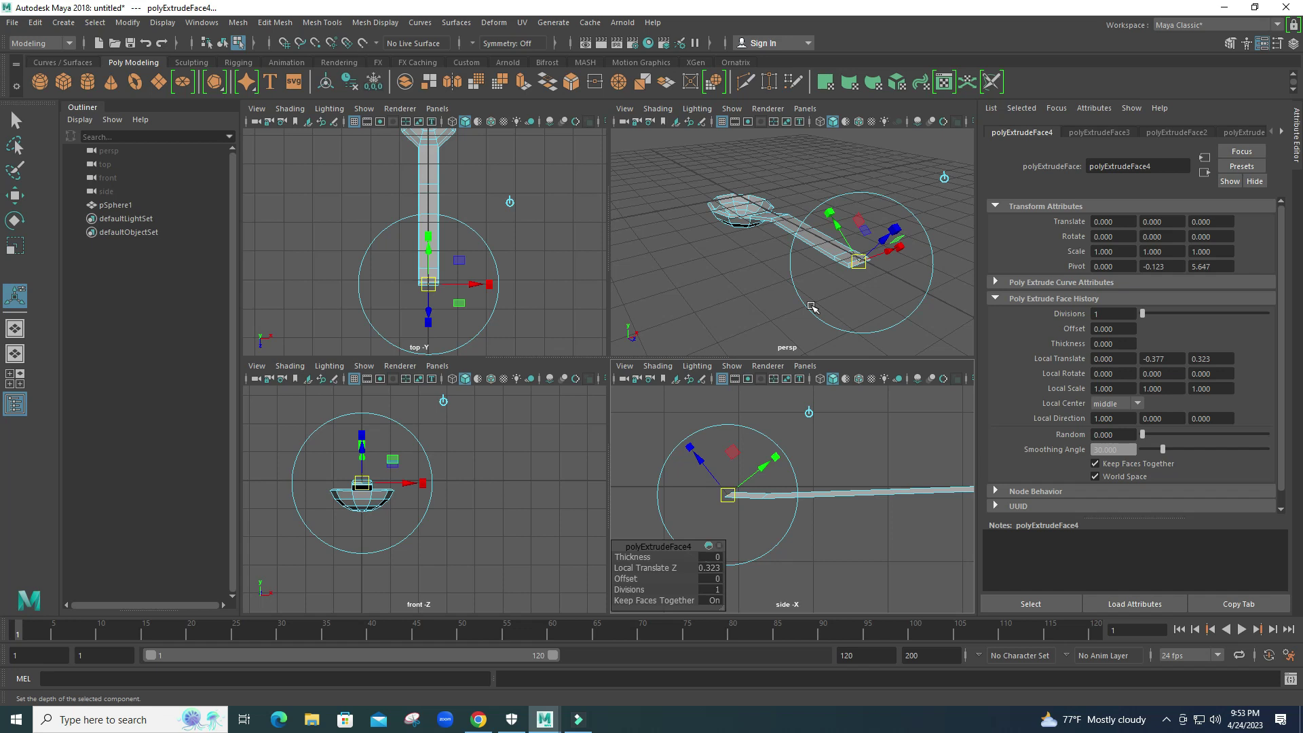
scroll(438, 302, "up", 3)
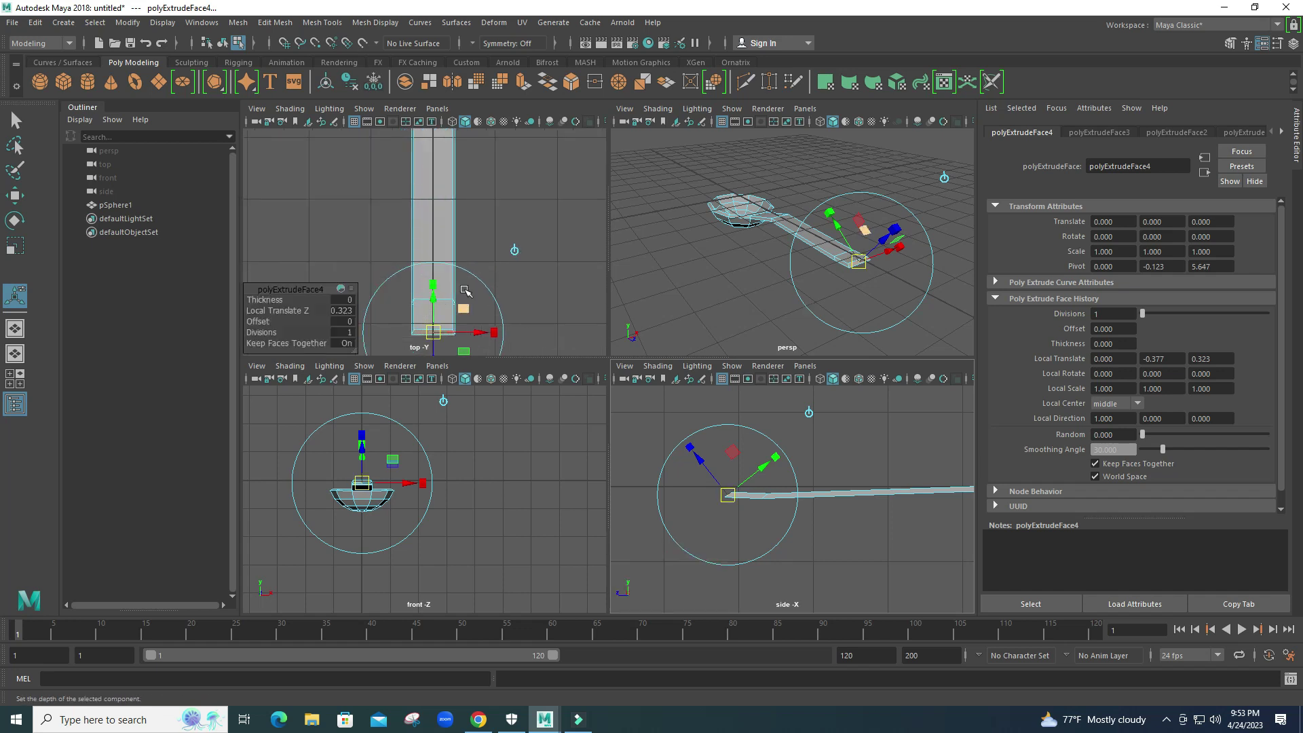
middle_click_drag(466, 290, 485, 225, "alt")
left_click_drag(454, 228, 455, 243)
left_click(724, 515)
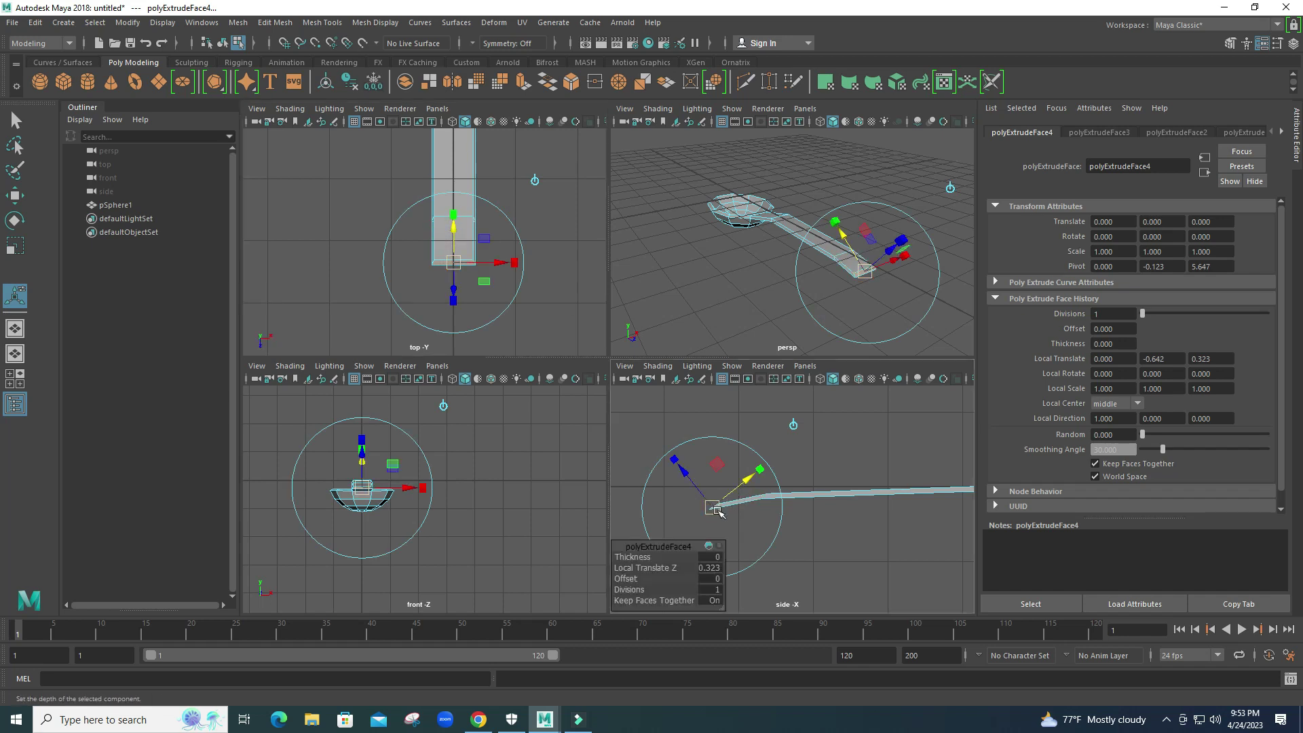
left_click_drag(716, 505, 718, 506)
left_click(716, 506)
Lift the handle's end face, switch to Rotate, and recentre the top view on the spoon
key("w")
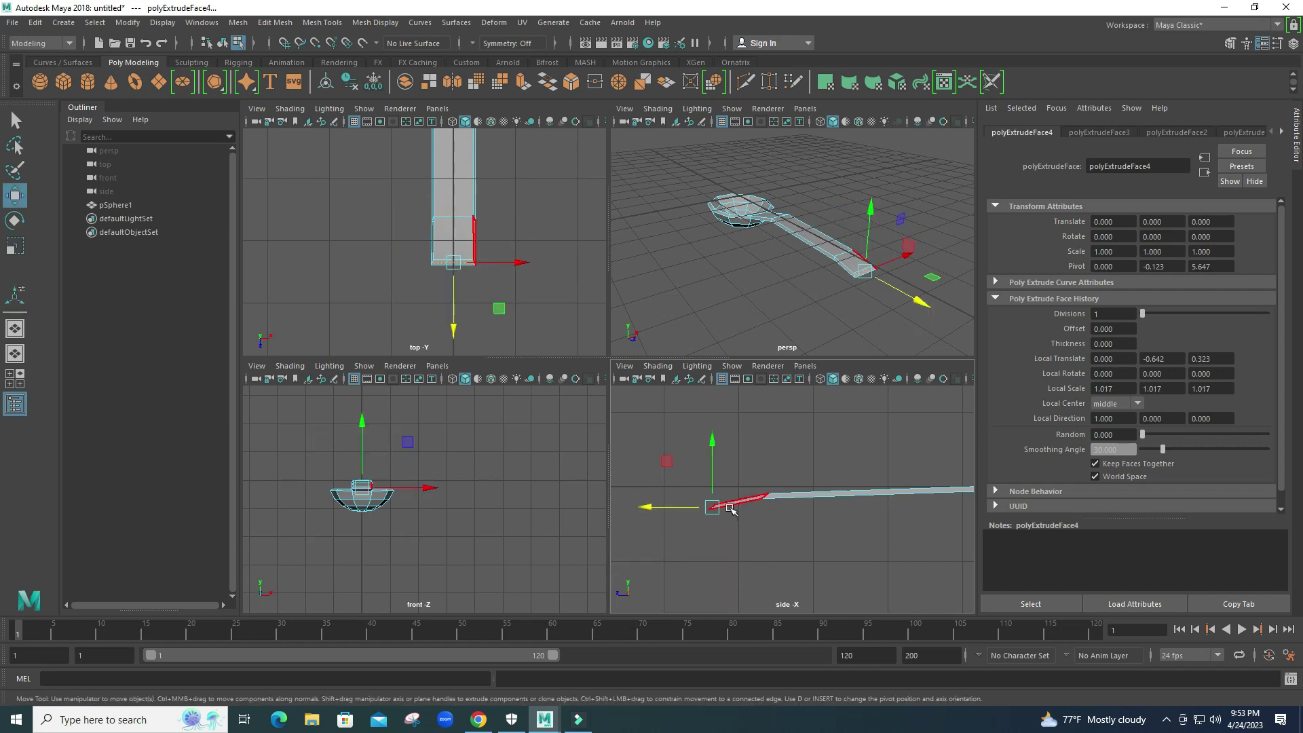
mouse_move(713, 472)
left_mouse_down()
mouse_move(716, 460)
mouse_move(743, 472)
mouse_move(729, 457)
left_mouse_up()
key("e")
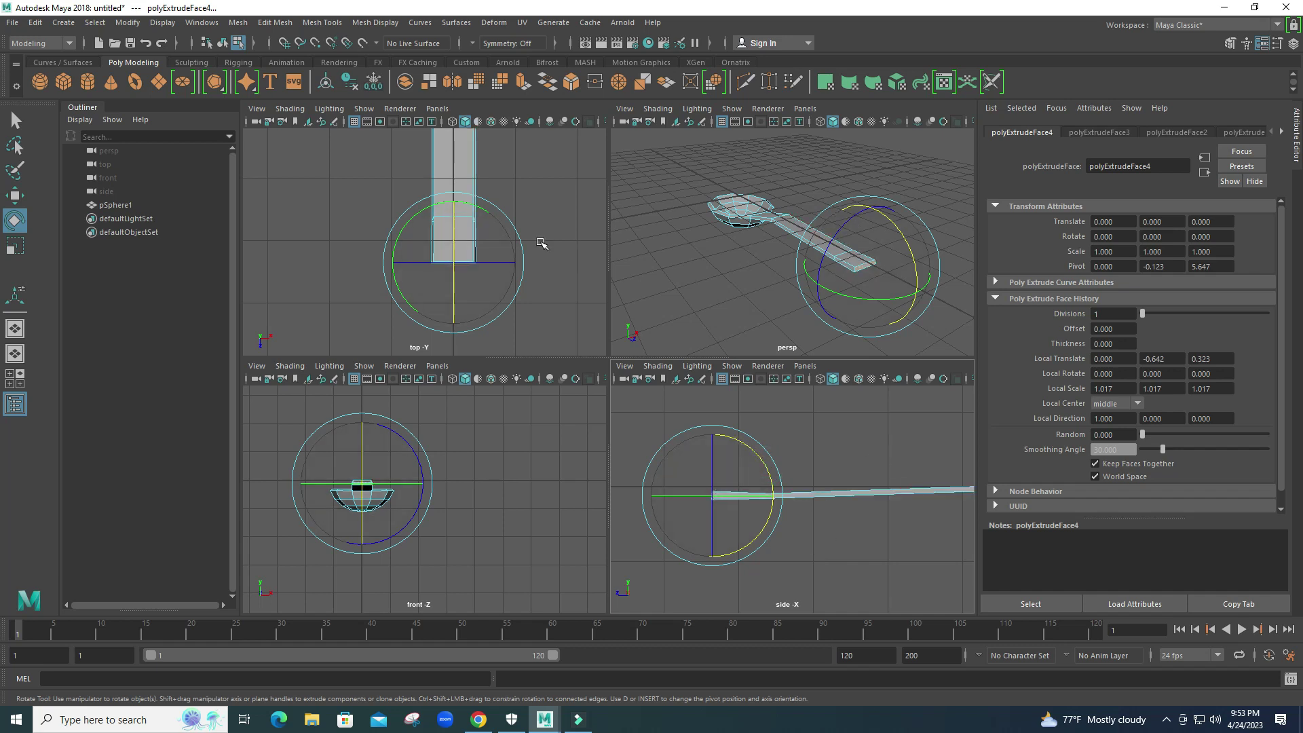
middle_click(560, 258)
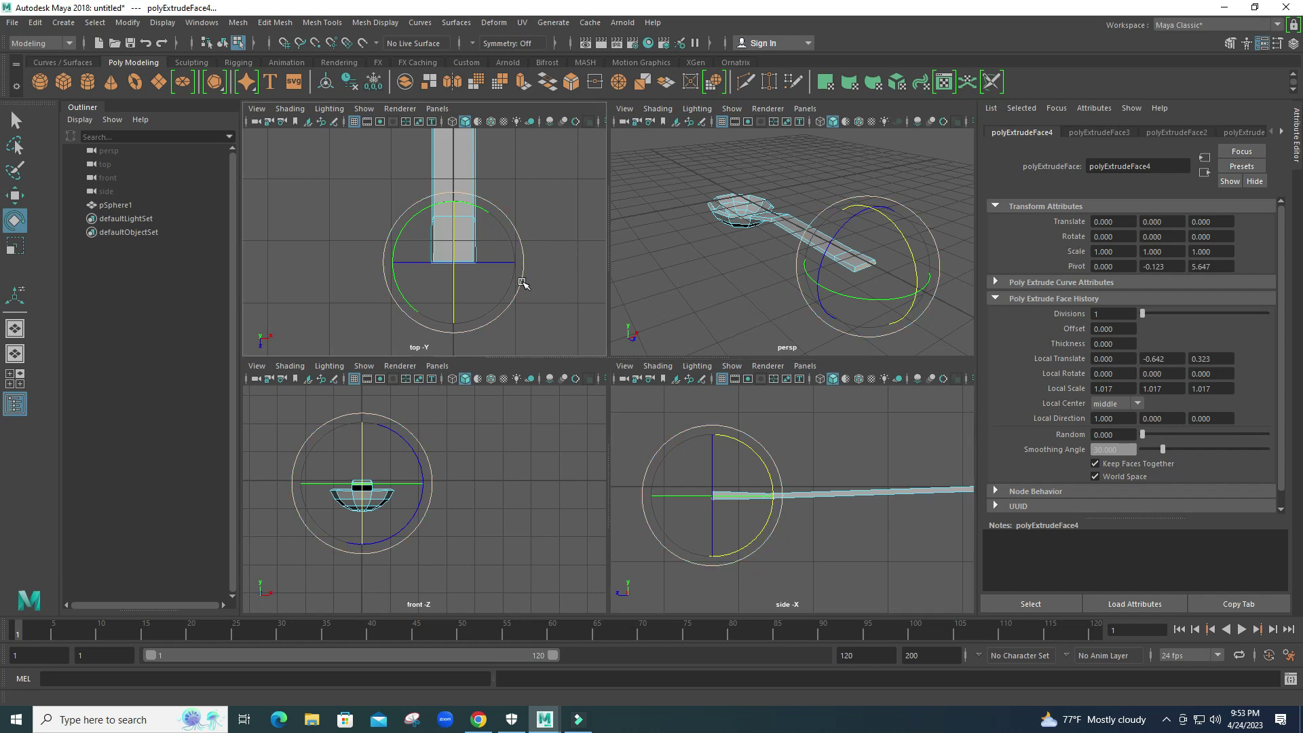
middle_click_drag(523, 284, 509, 273, "alt")
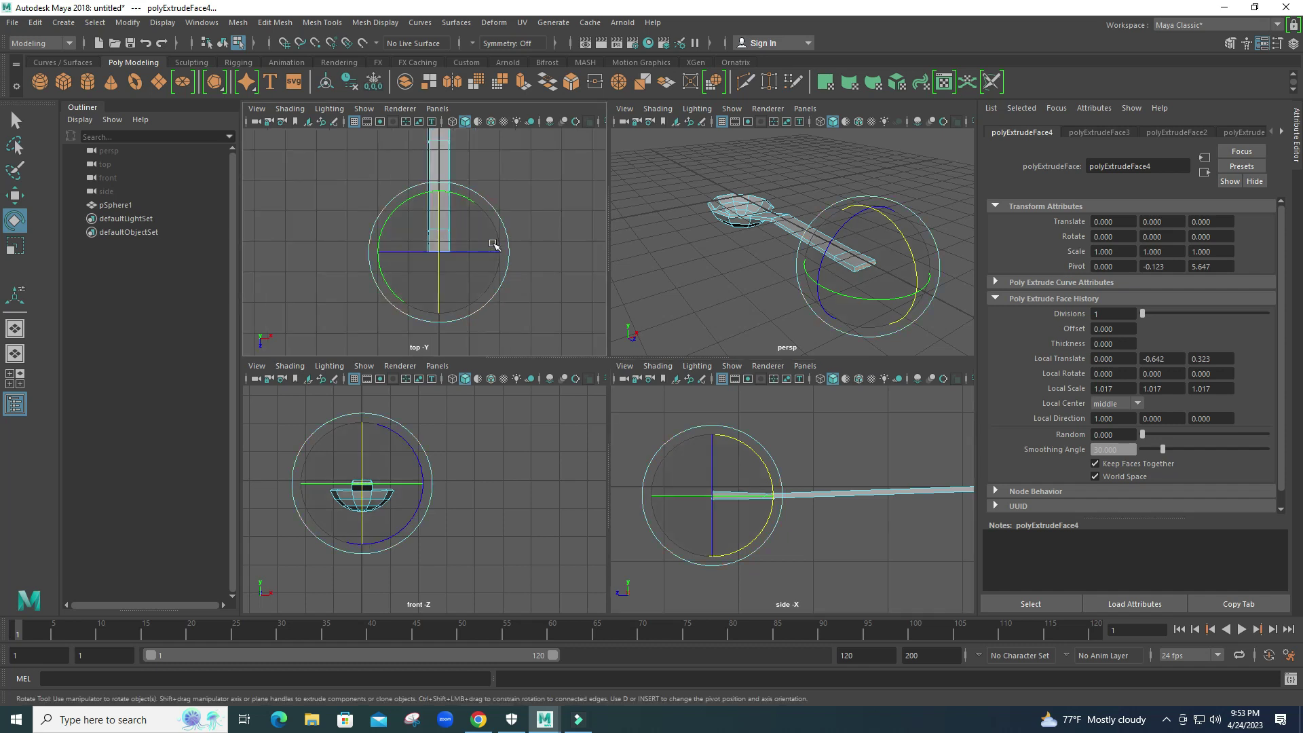
middle_click_drag(486, 229, 485, 299, "alt")
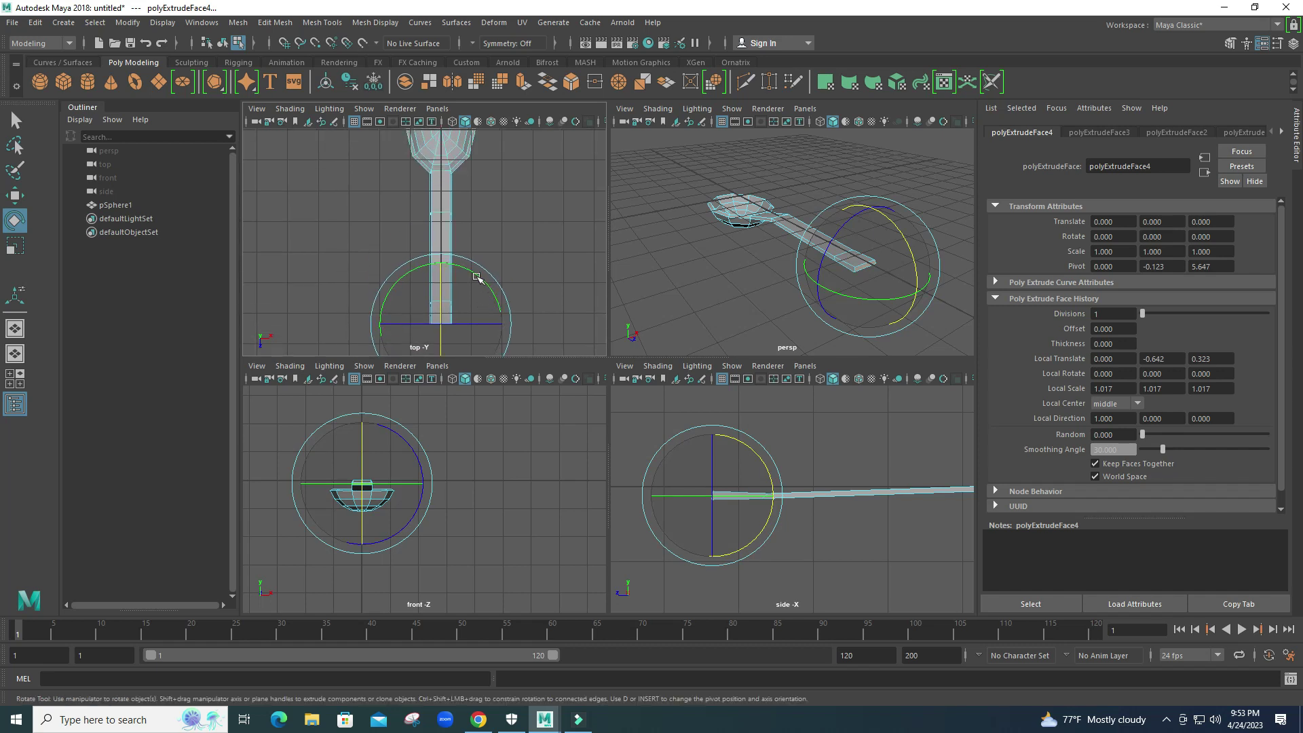
right_click(444, 218)
In Vertex mode, narrow the vertex row near the handle's top and slide it toward the bowl
left_click(377, 216)
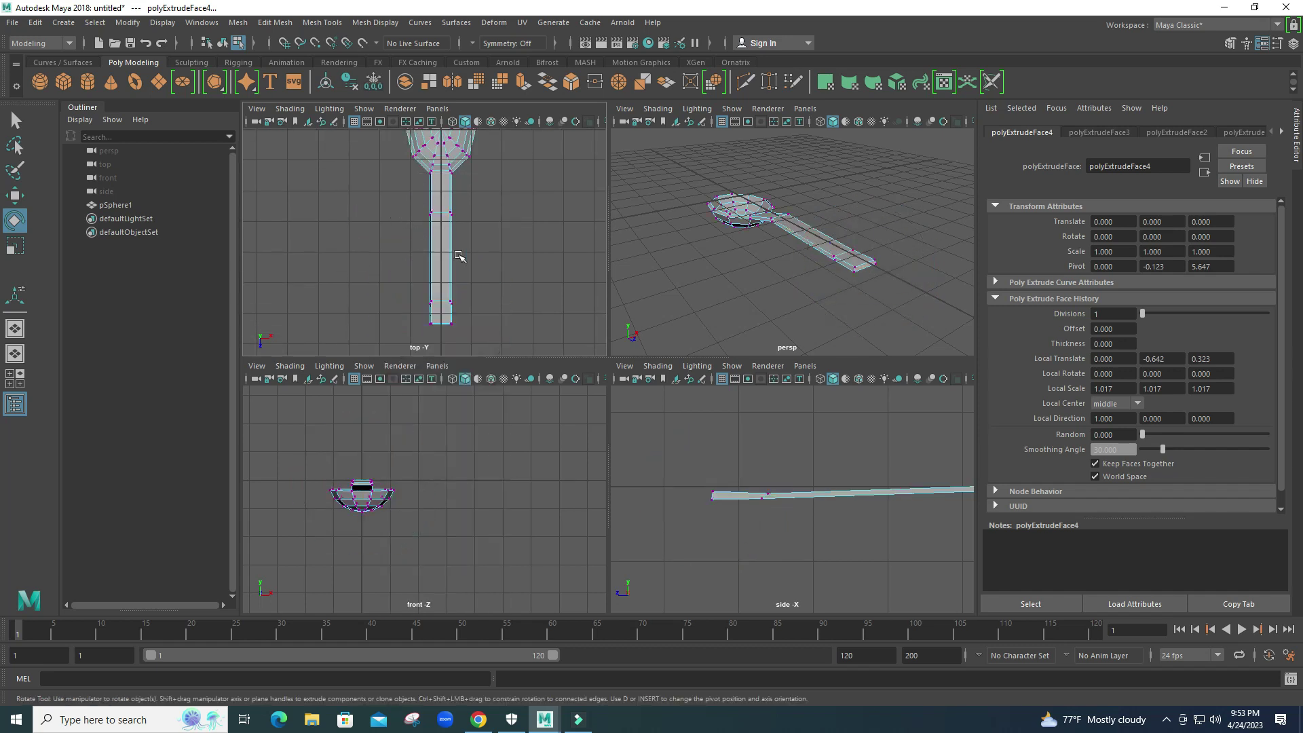
left_click_drag(414, 203, 483, 230)
key("r")
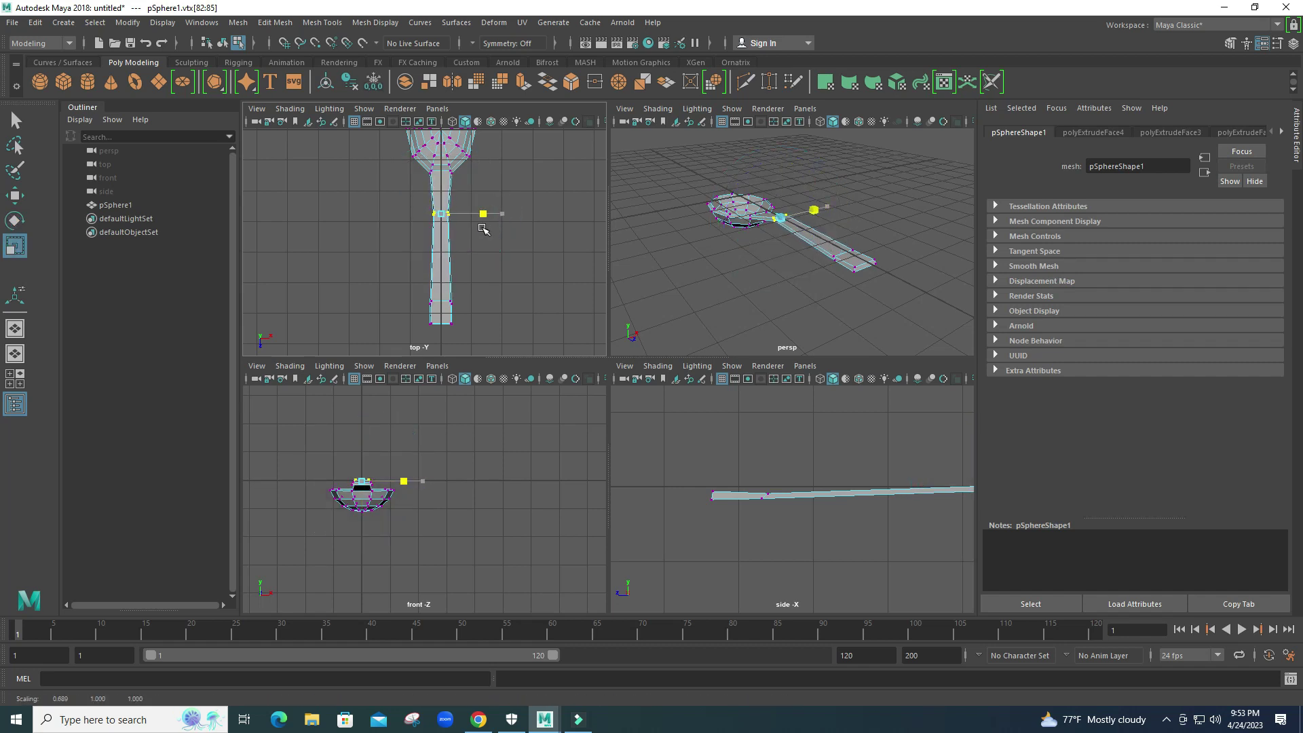
key("w")
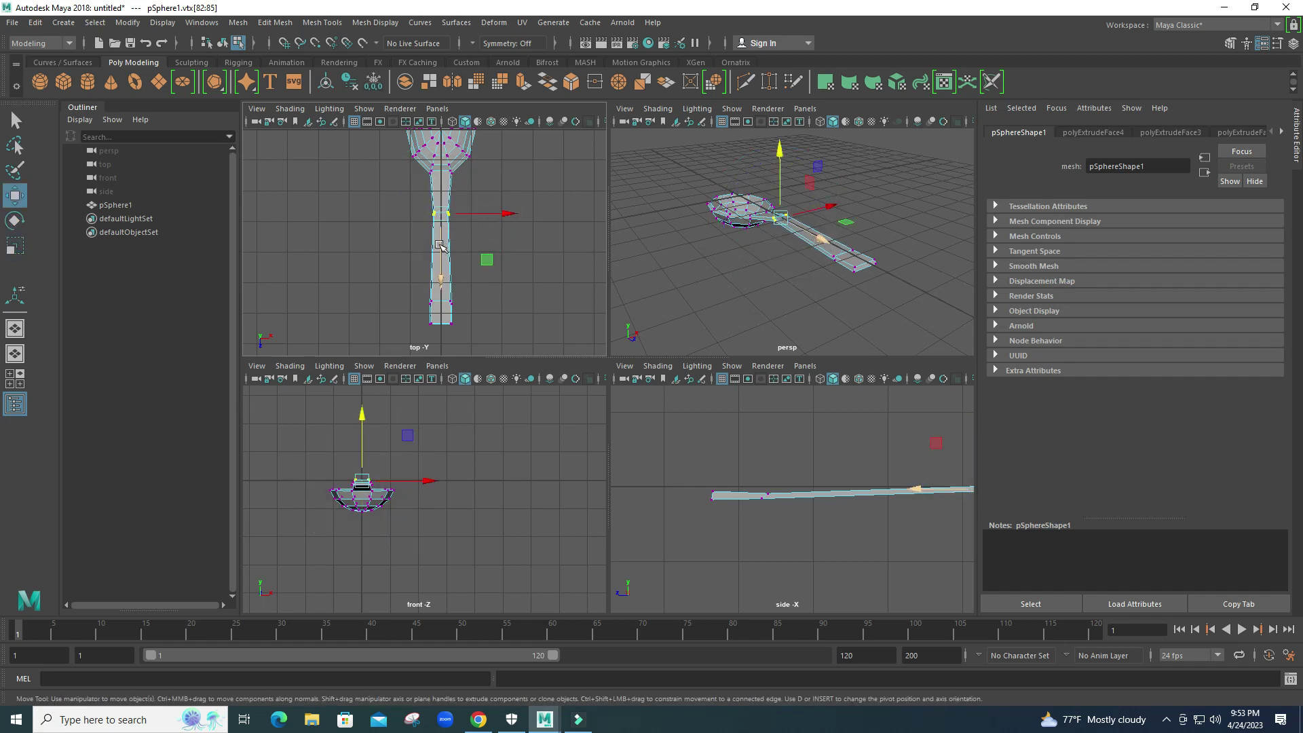
left_click_drag(444, 240, 453, 223)
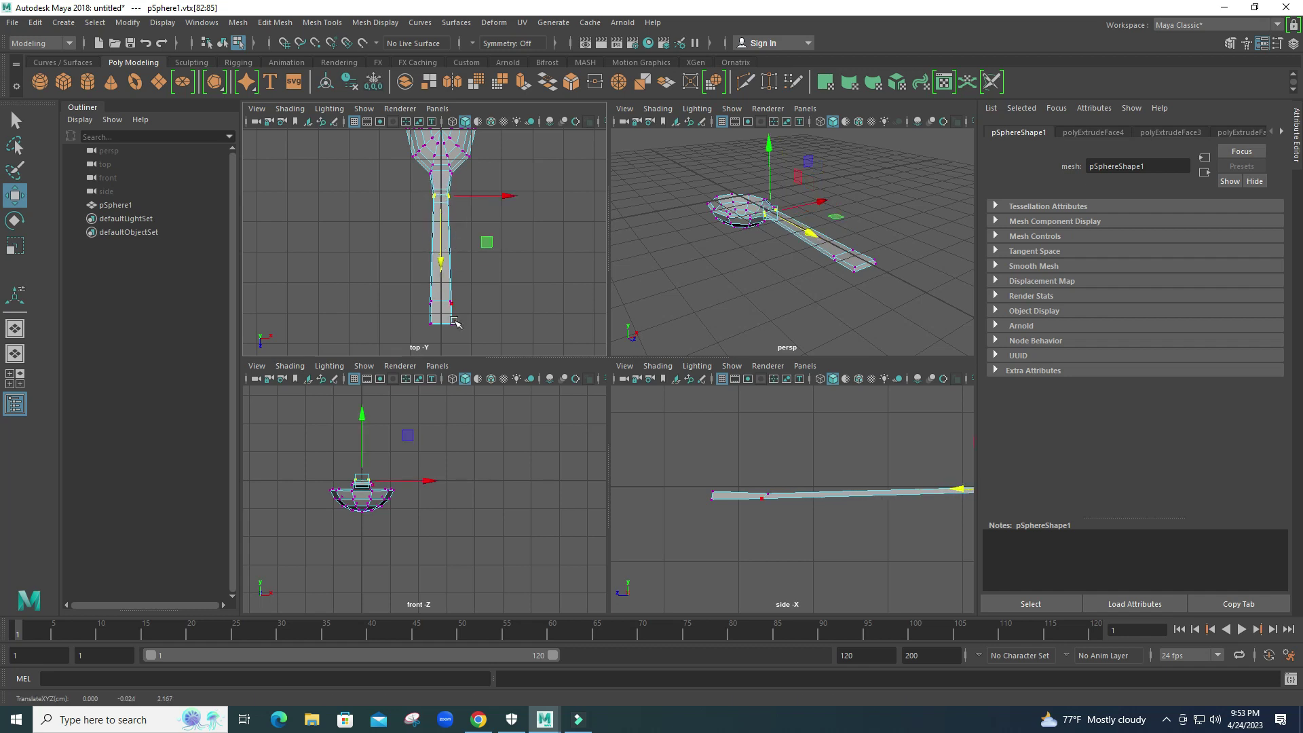
Slide and narrow the next vertex row, then narrow the handle tip to taper it
left_click_drag(407, 282, 475, 319)
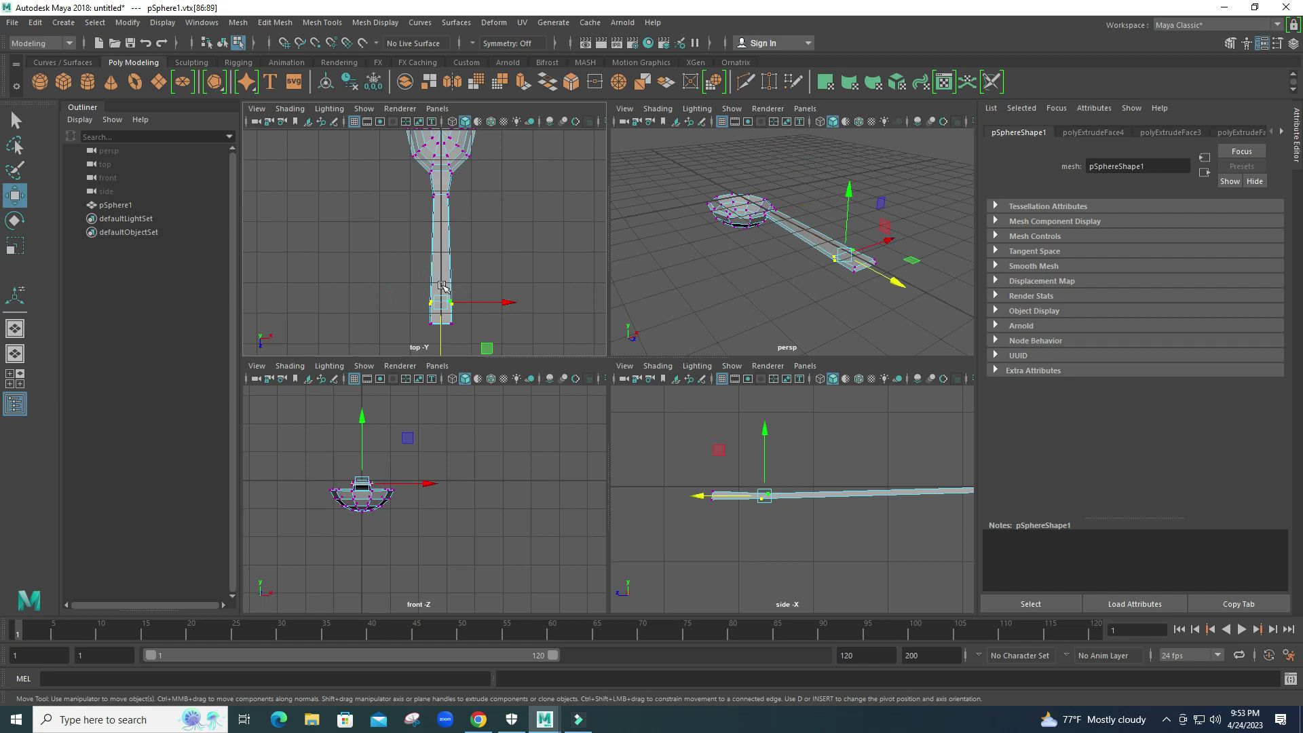
mouse_move(445, 331)
left_mouse_down()
mouse_move(447, 294)
mouse_move(497, 269)
left_mouse_up()
key("r")
left_click_drag(472, 343, 417, 302)
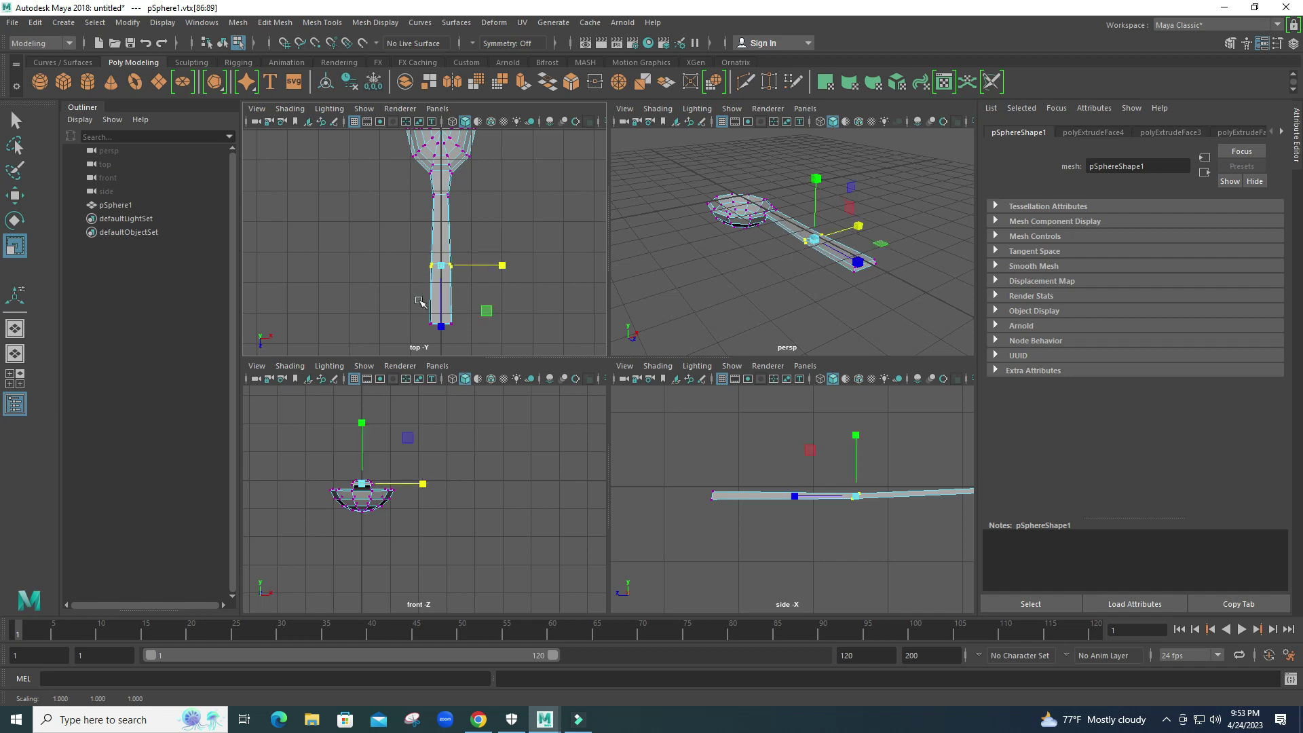
left_click_drag(506, 328, 483, 336)
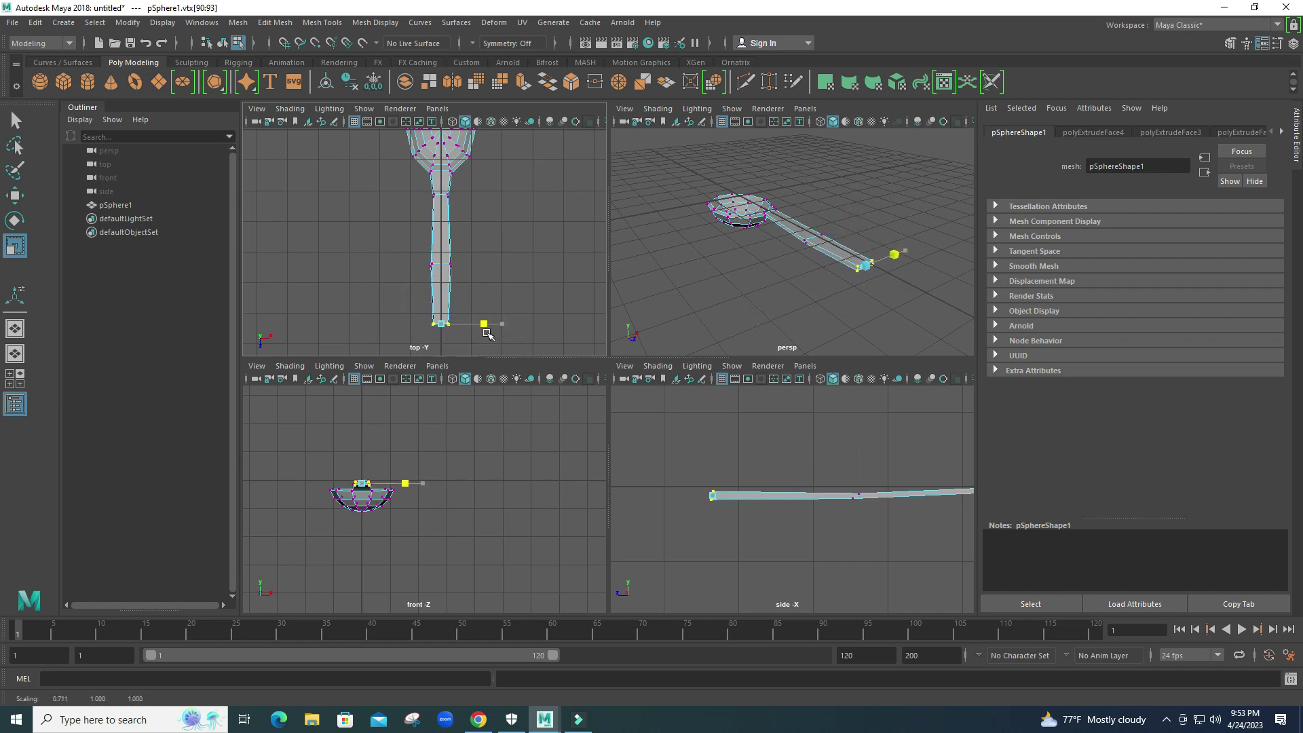
Clear the vertex selection and reframe the perspective and top views on the handle
left_click(826, 291)
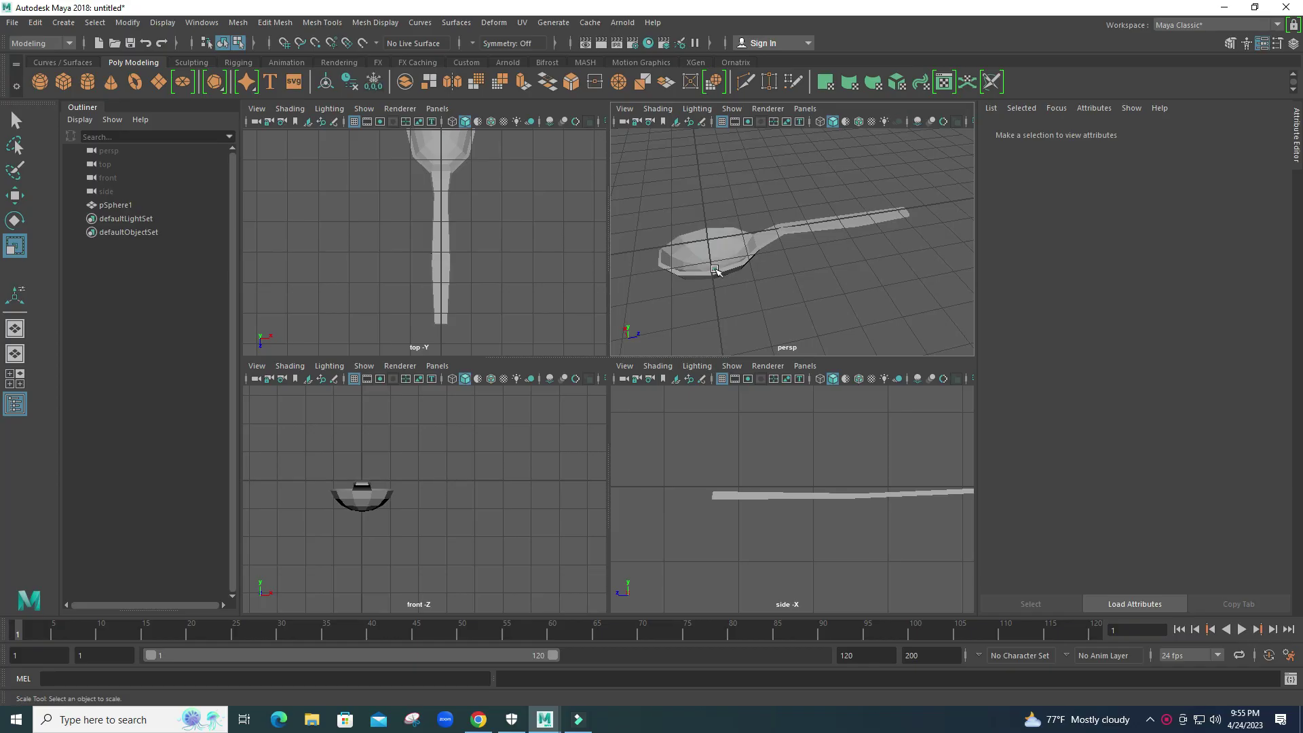
left_click(715, 270)
mouse_move(862, 266)
left_mouse_down("alt")
mouse_move(864, 319)
mouse_move(905, 265)
left_mouse_up("alt")
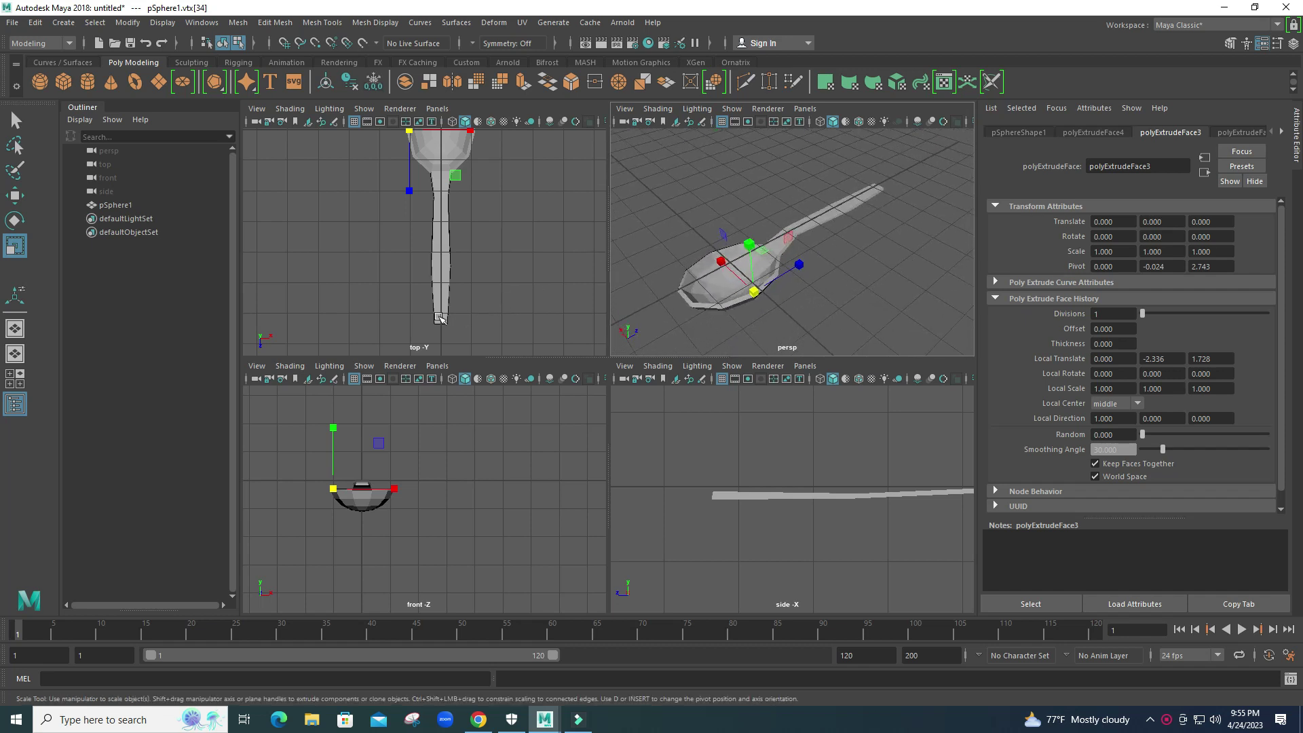
scroll(453, 319, "up", 3)
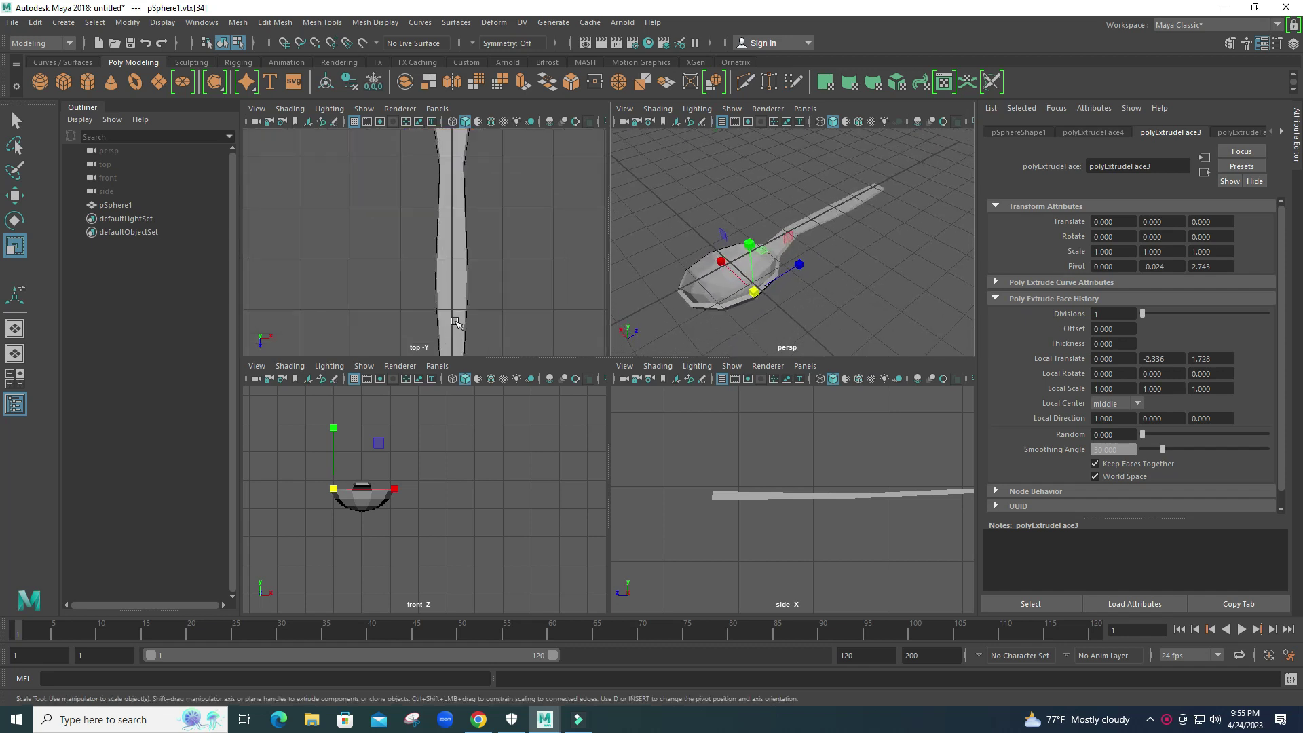
scroll(476, 313, "up", 2)
left_click(489, 310)
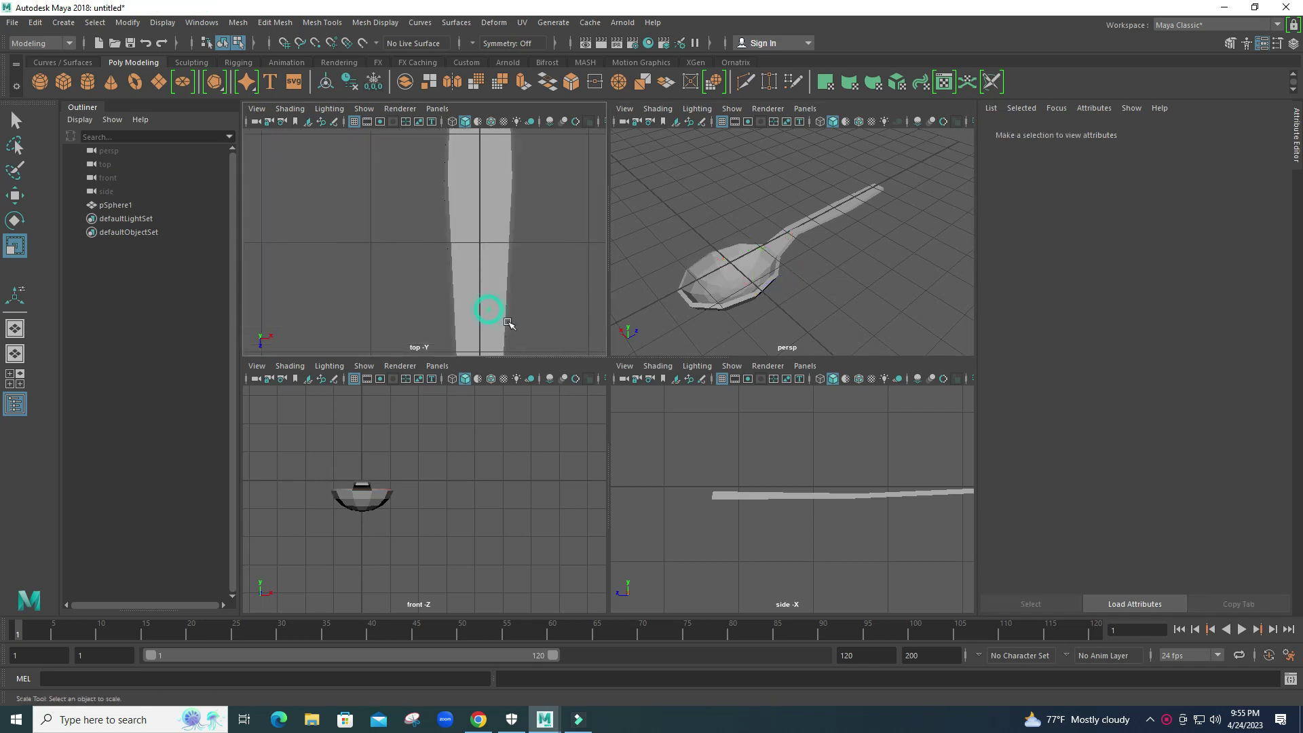
middle_click_drag(495, 329, 474, 260, "alt")
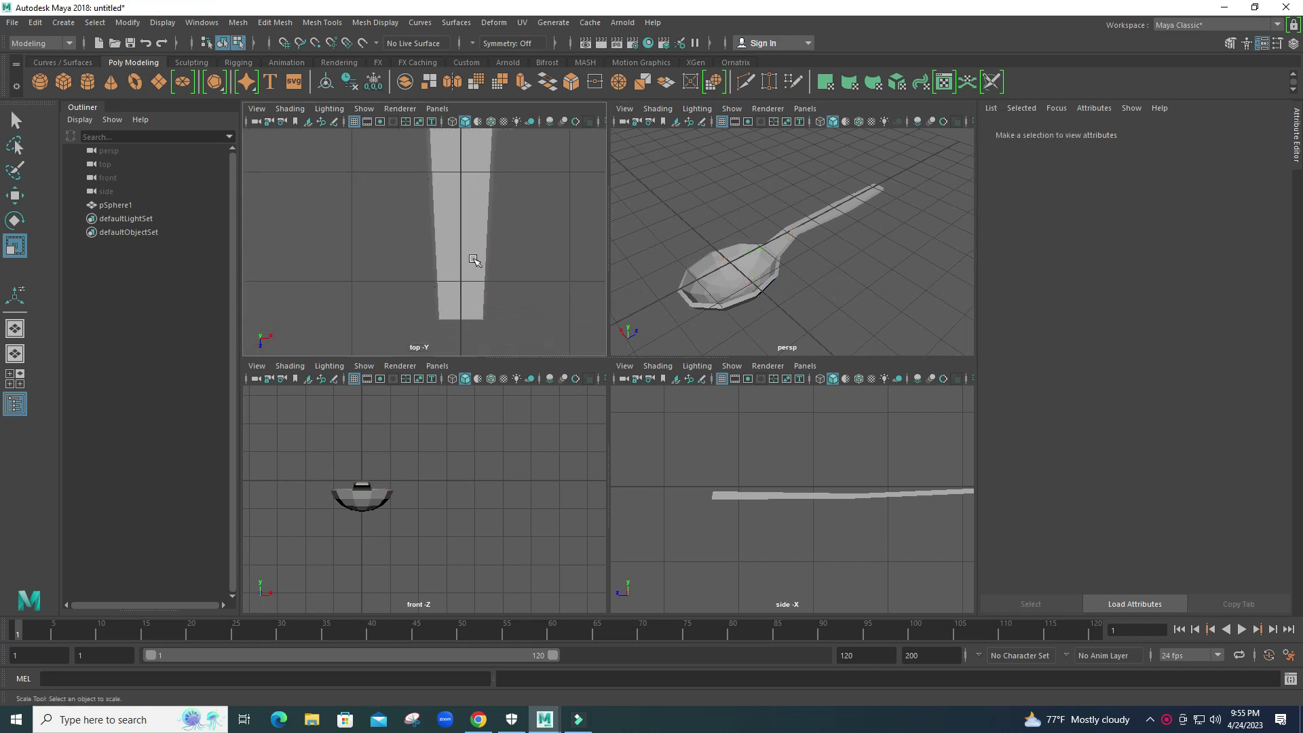
left_click(702, 271)
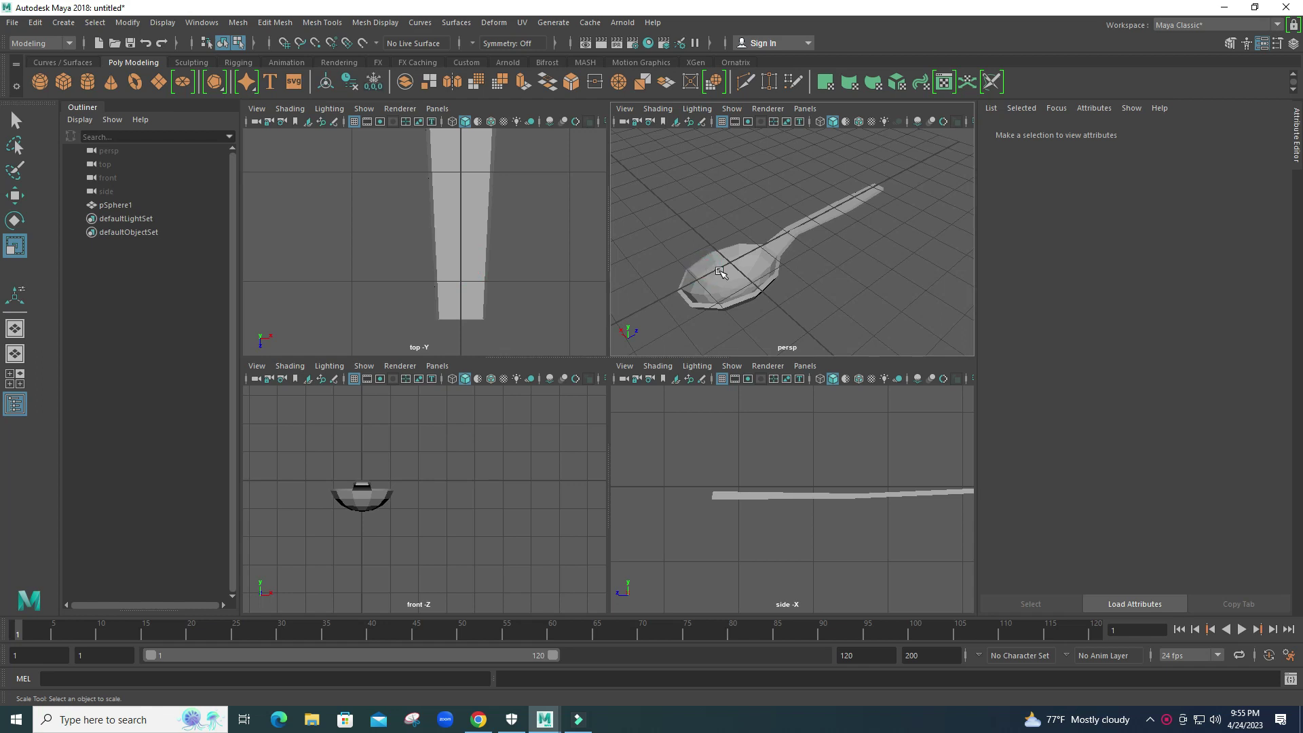
Return to Object Mode and select the whole spoon
right_click(462, 257)
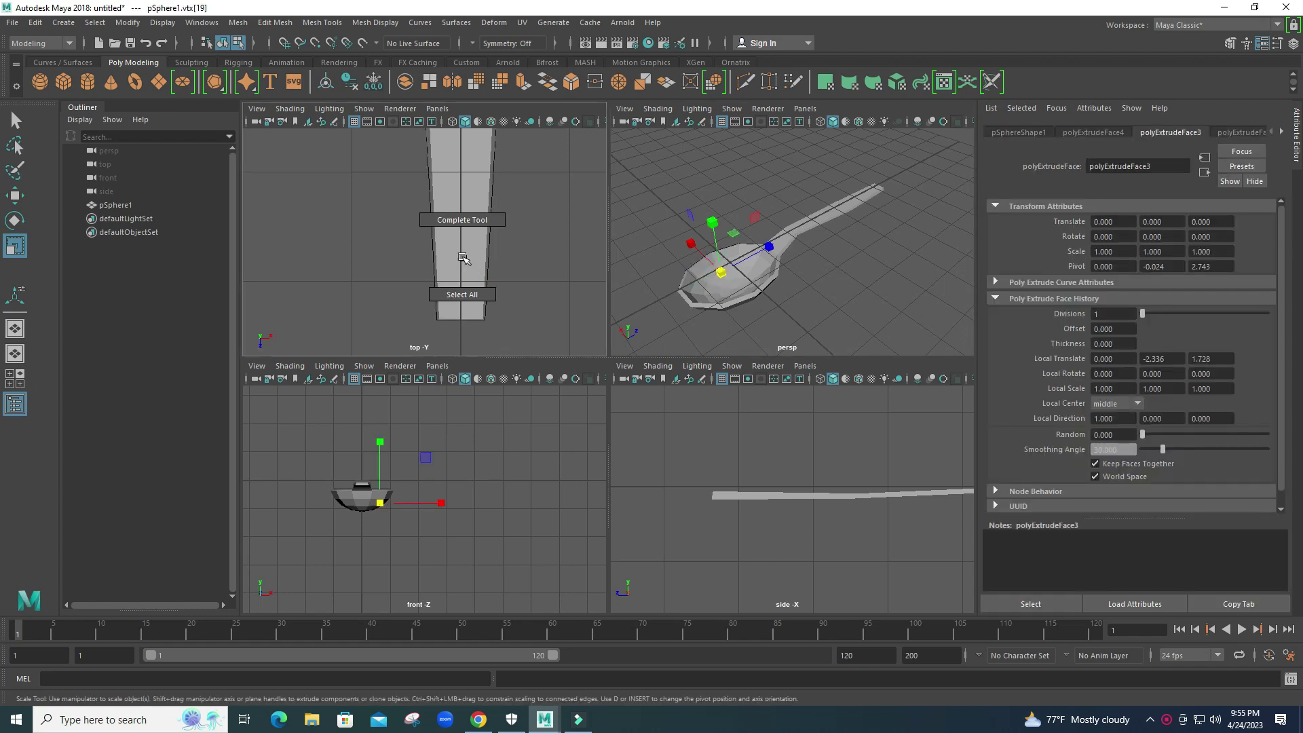
left_click(465, 265)
right_click(467, 272)
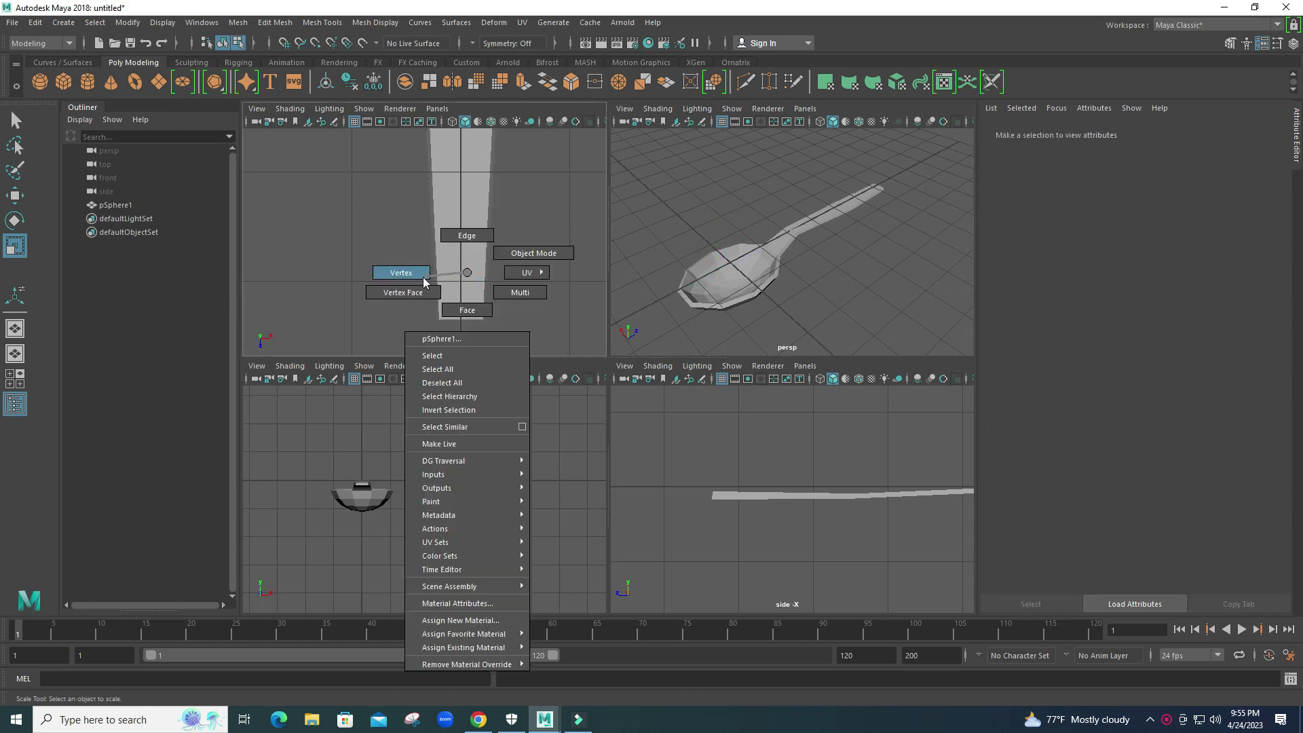
left_click(460, 284)
scroll(488, 309, "down", 5)
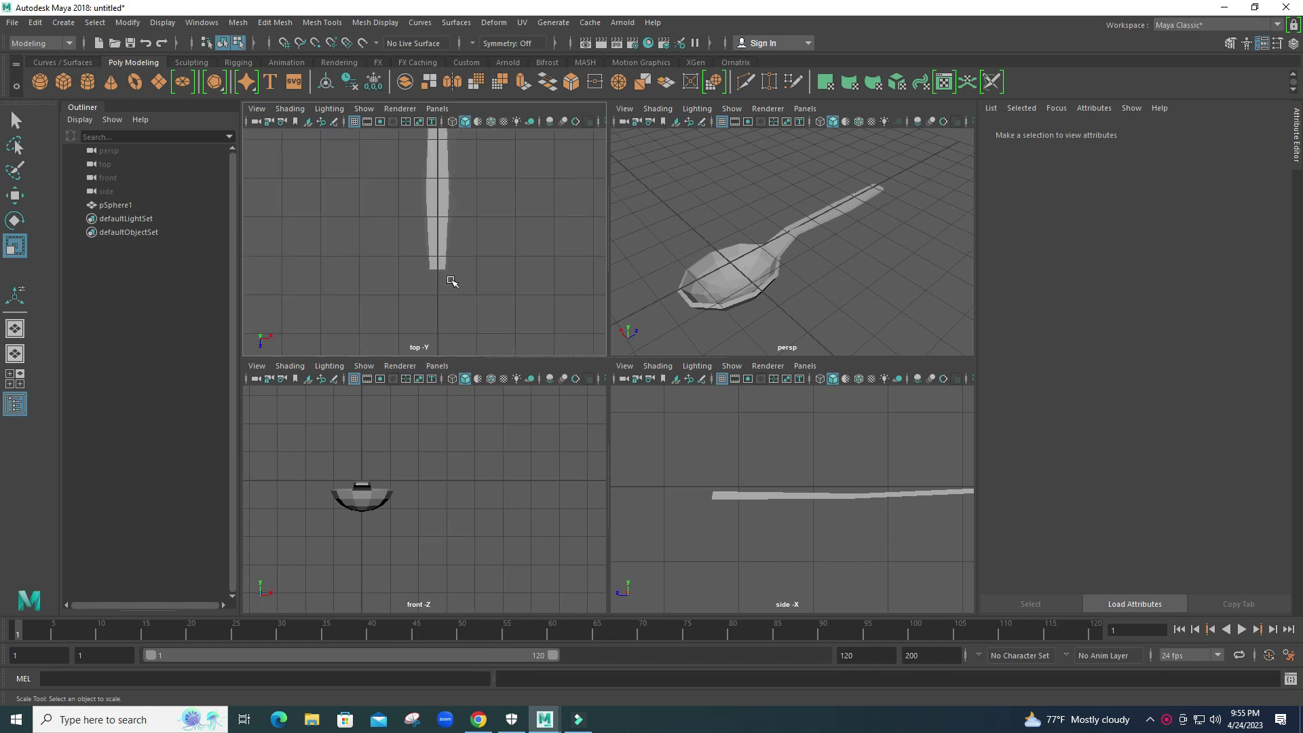
left_click(767, 279)
right_click(745, 280)
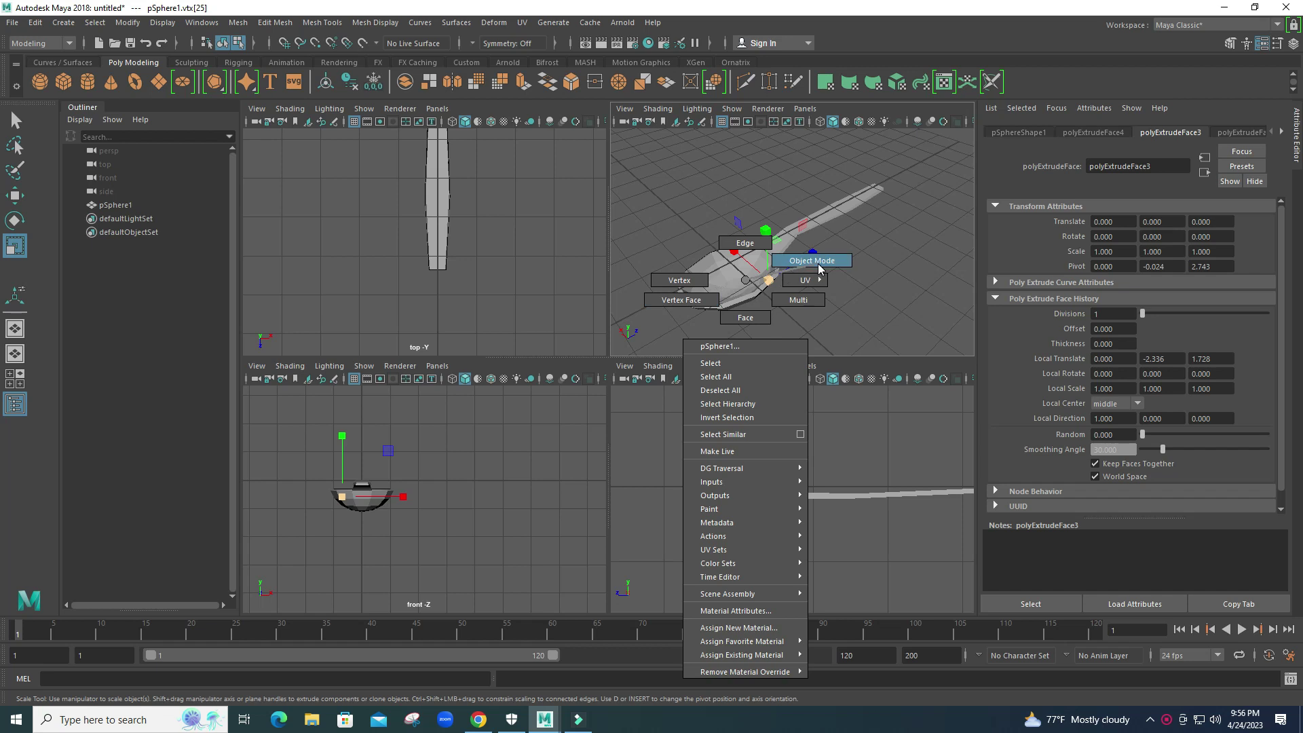
right_click_drag(693, 302, 813, 262)
left_click(755, 276)
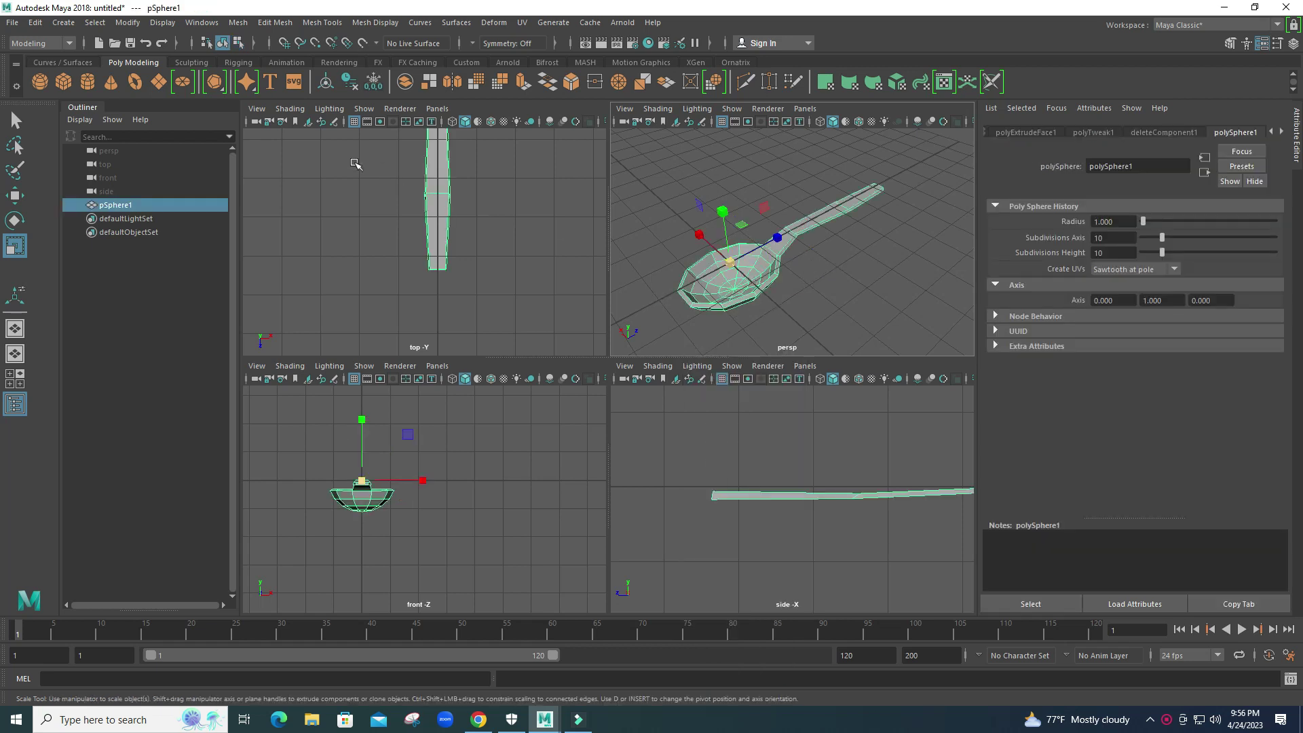
left_click(267, 26)
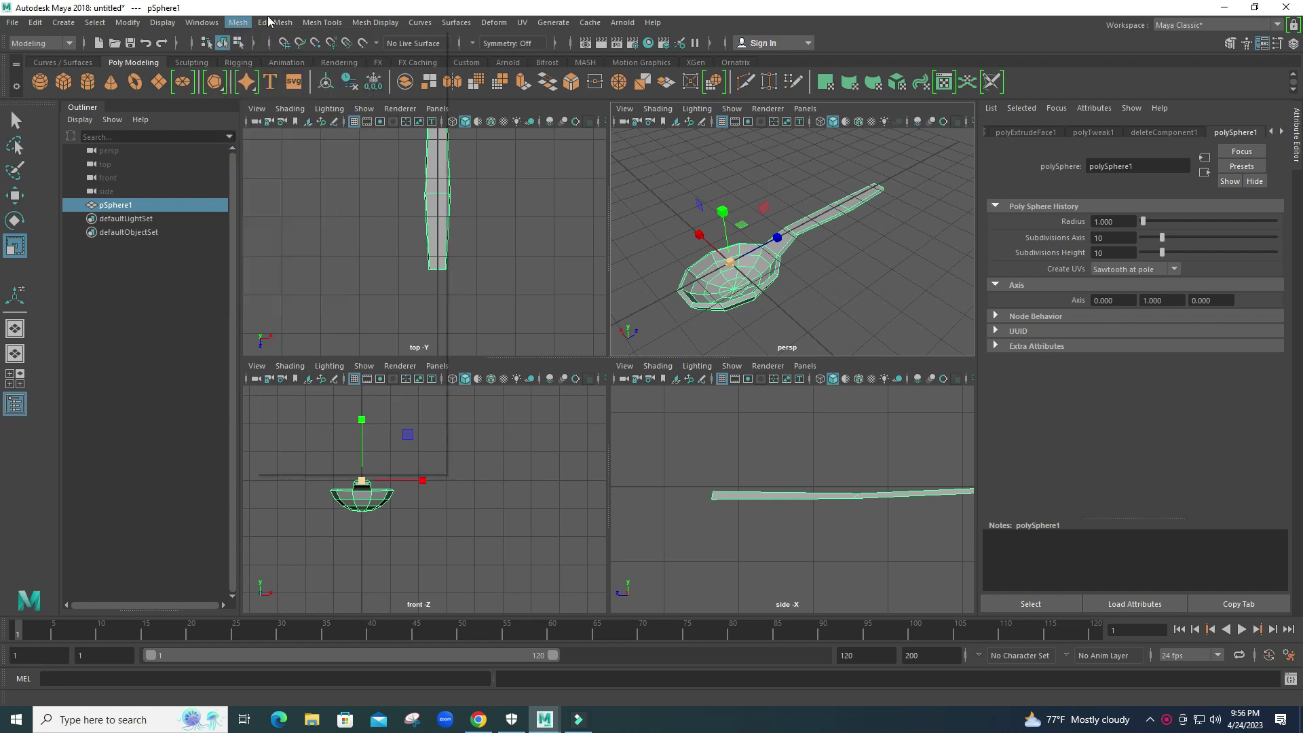
Insert an edge loop across the handle near its tip and nudge it slightly along Z
left_click(317, 24)
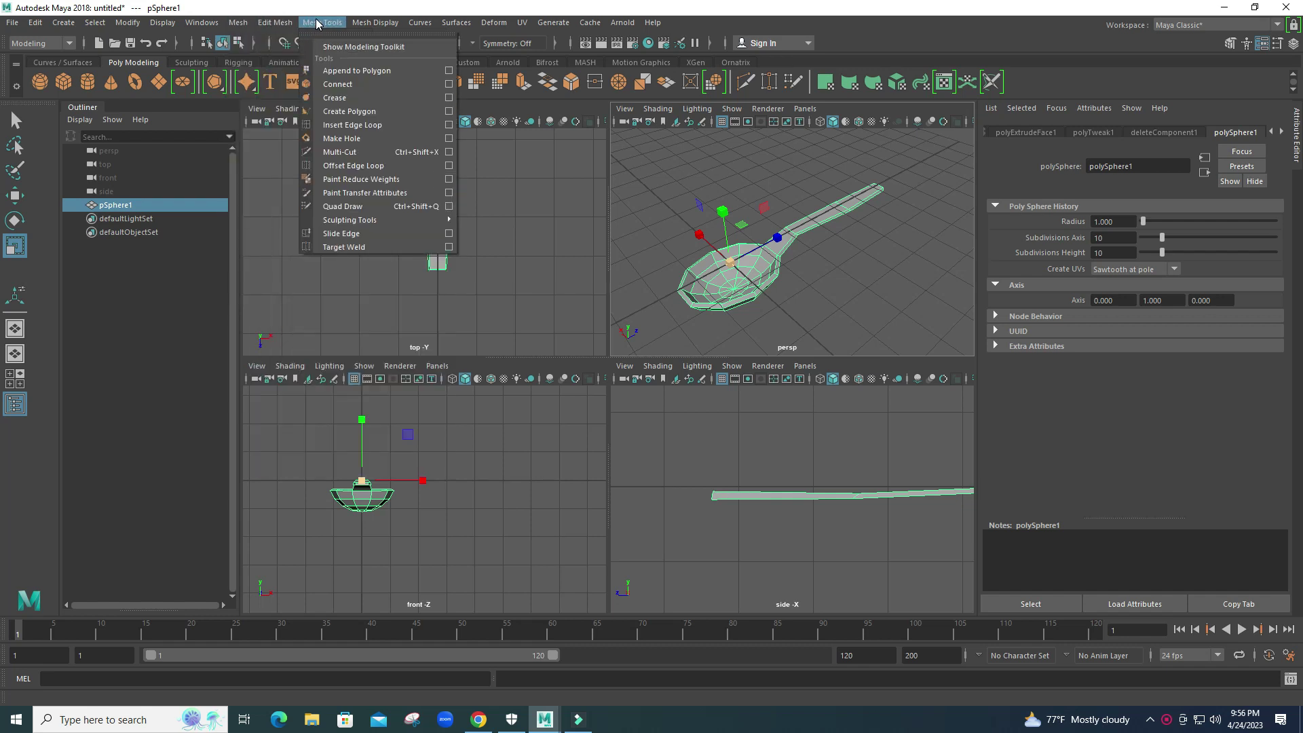
left_click(356, 124)
left_click(431, 251)
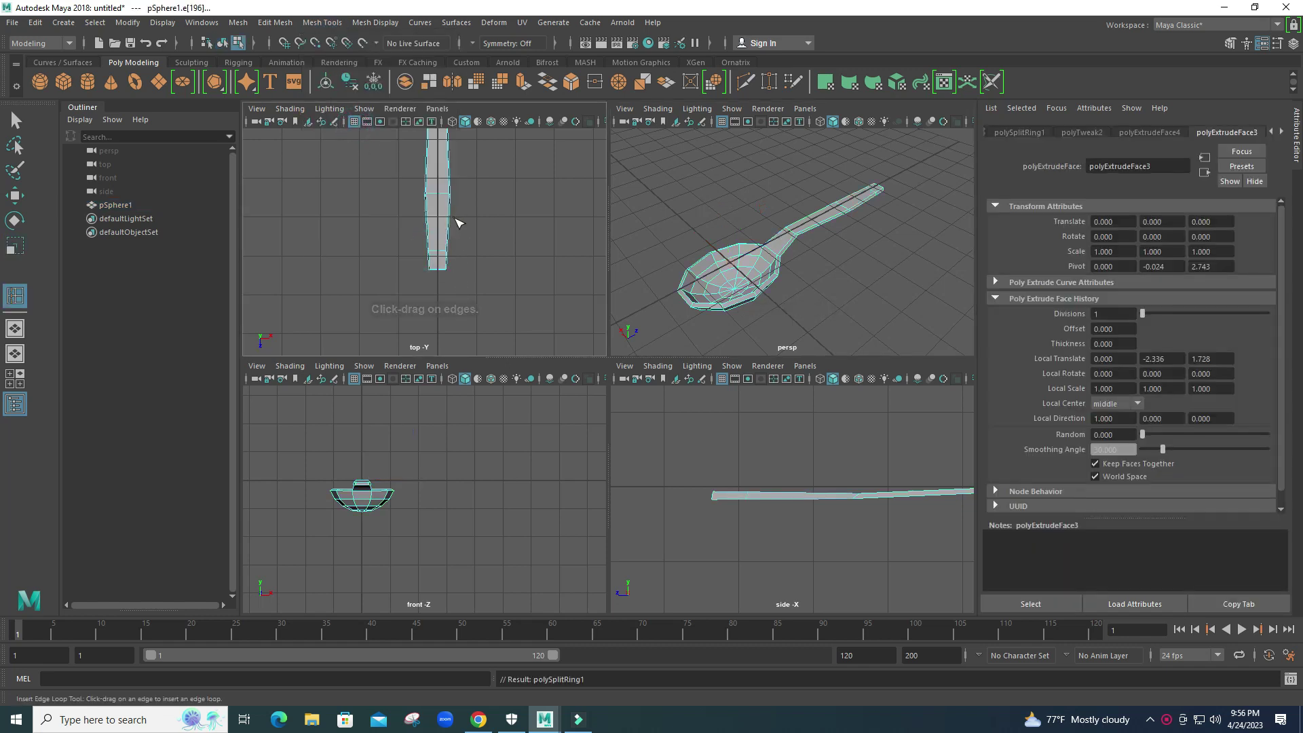
key("w")
left_click_drag(438, 293, 440, 299)
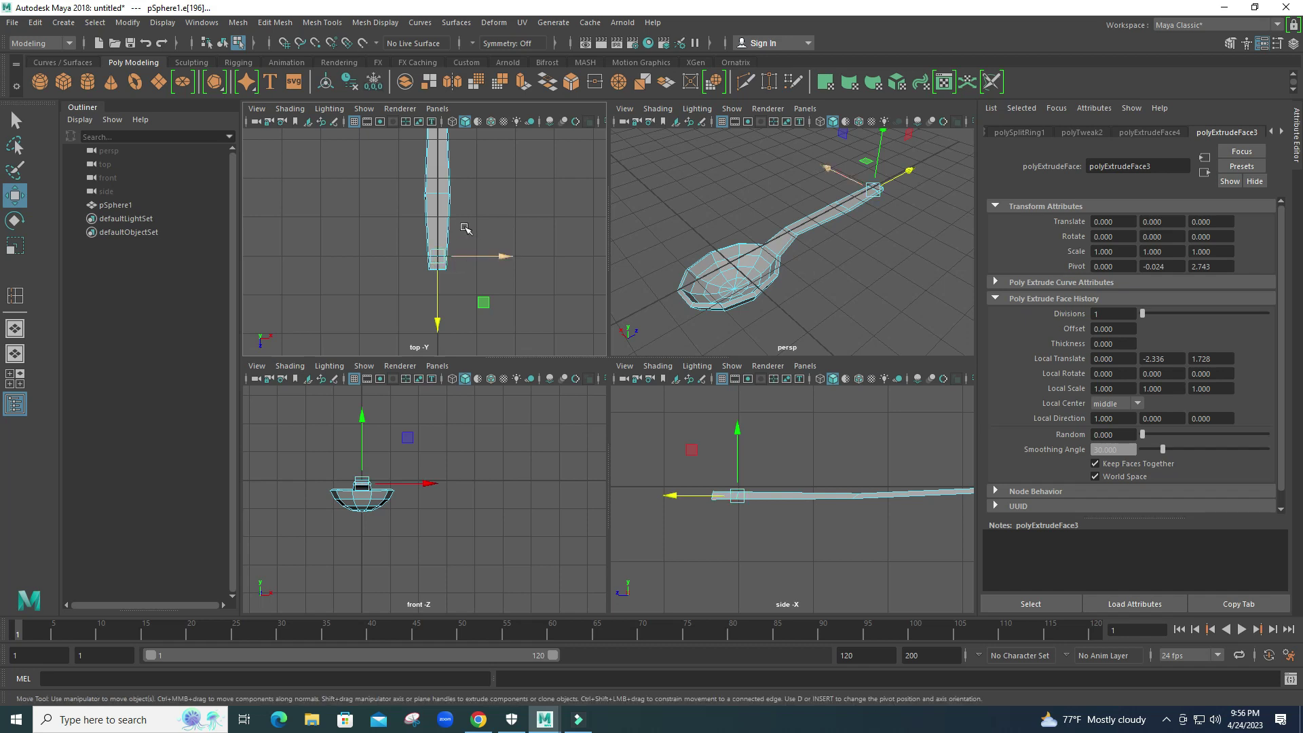
Scale the handle's vertex ring near the bowl narrower
middle_click_drag(501, 276, 431, 249, "alt")
right_click_drag(431, 248, 384, 250)
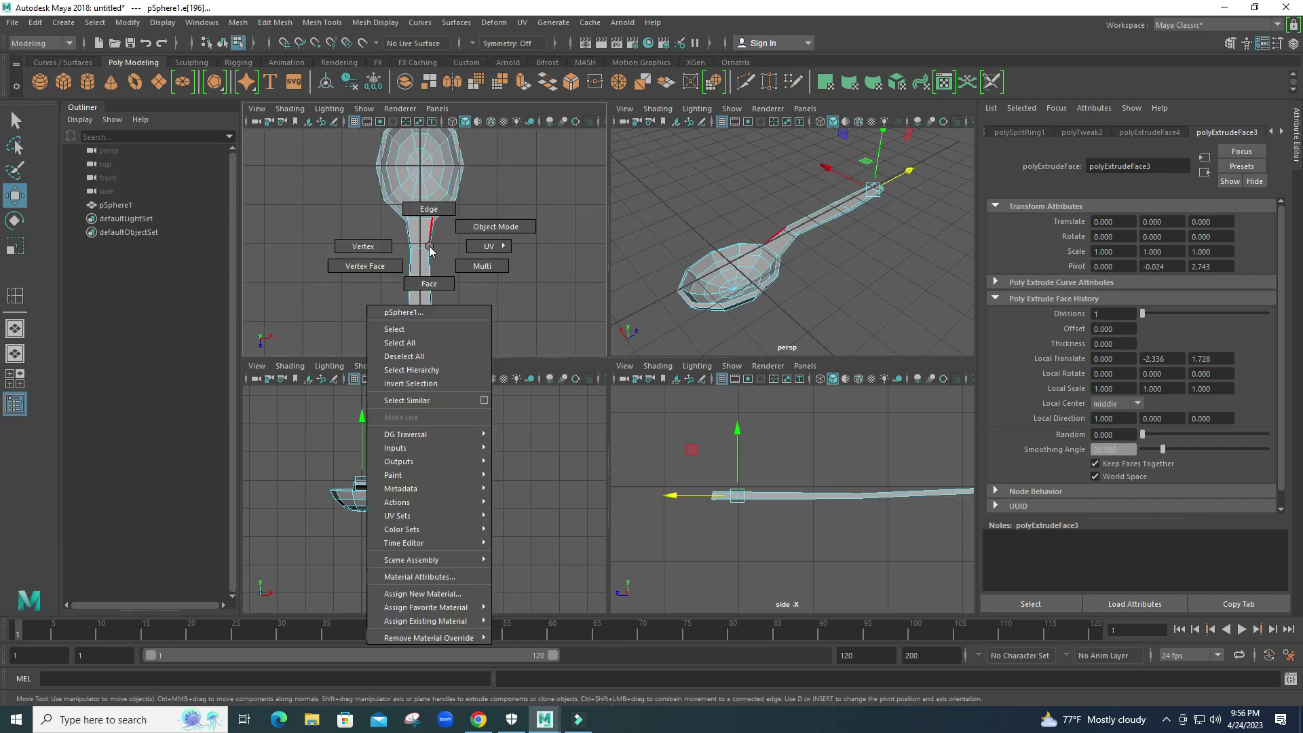
left_click_drag(421, 283, 423, 268)
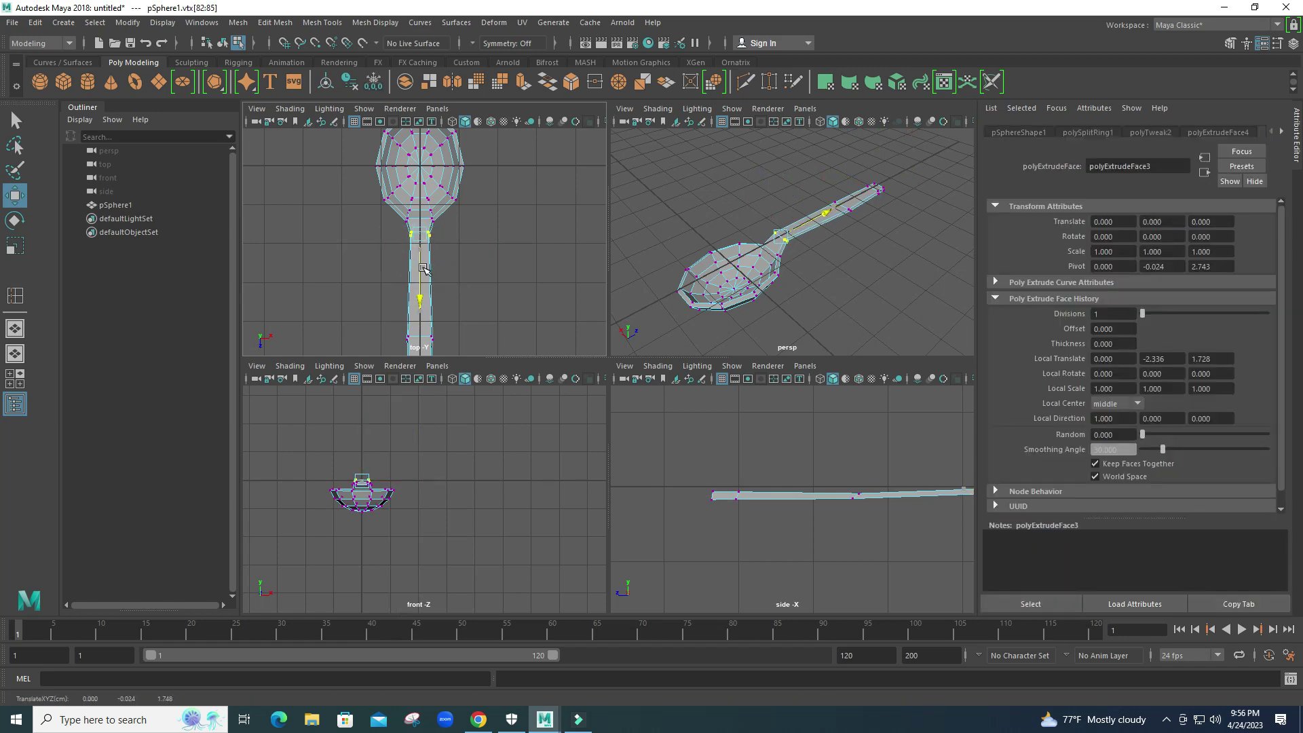
key("r")
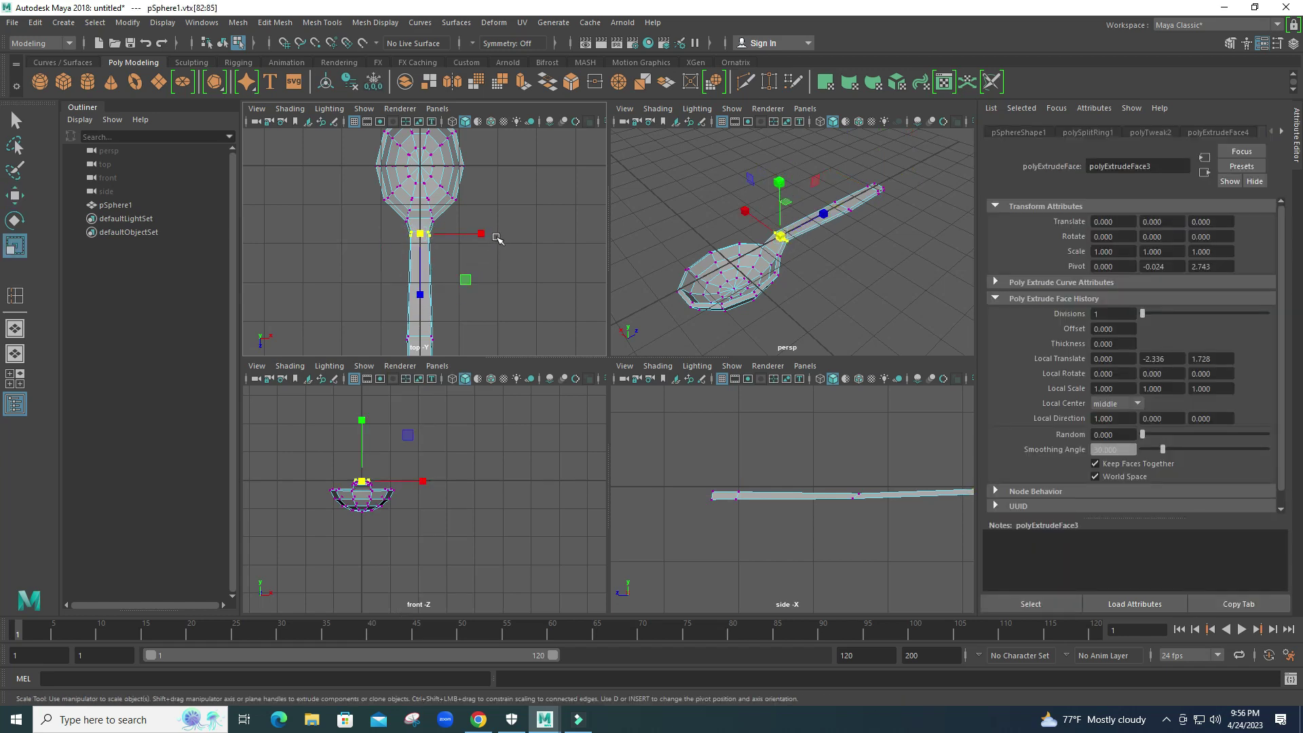
left_click_drag(482, 234, 473, 242)
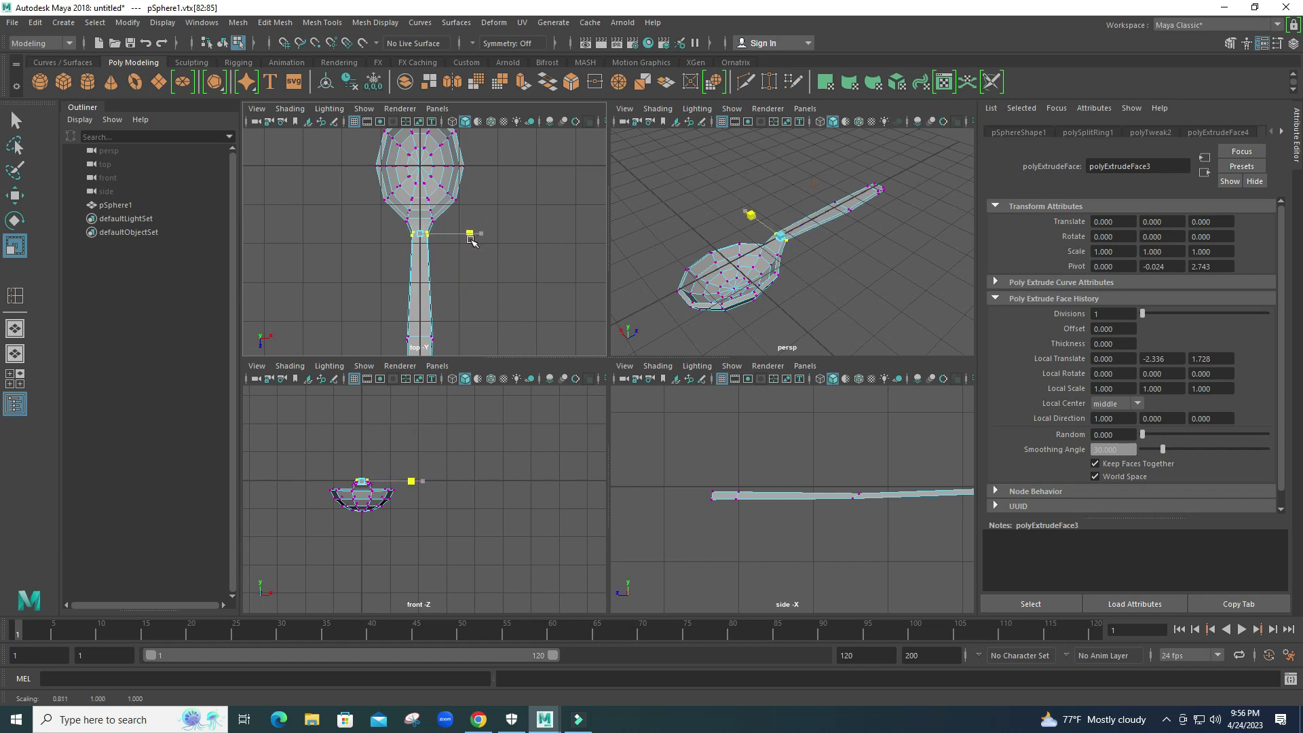
scroll(466, 283, "down", 2)
Make the next handle ring slightly taller and raise it to bend the handle upward
left_click_drag(405, 289, 428, 310)
key("w")
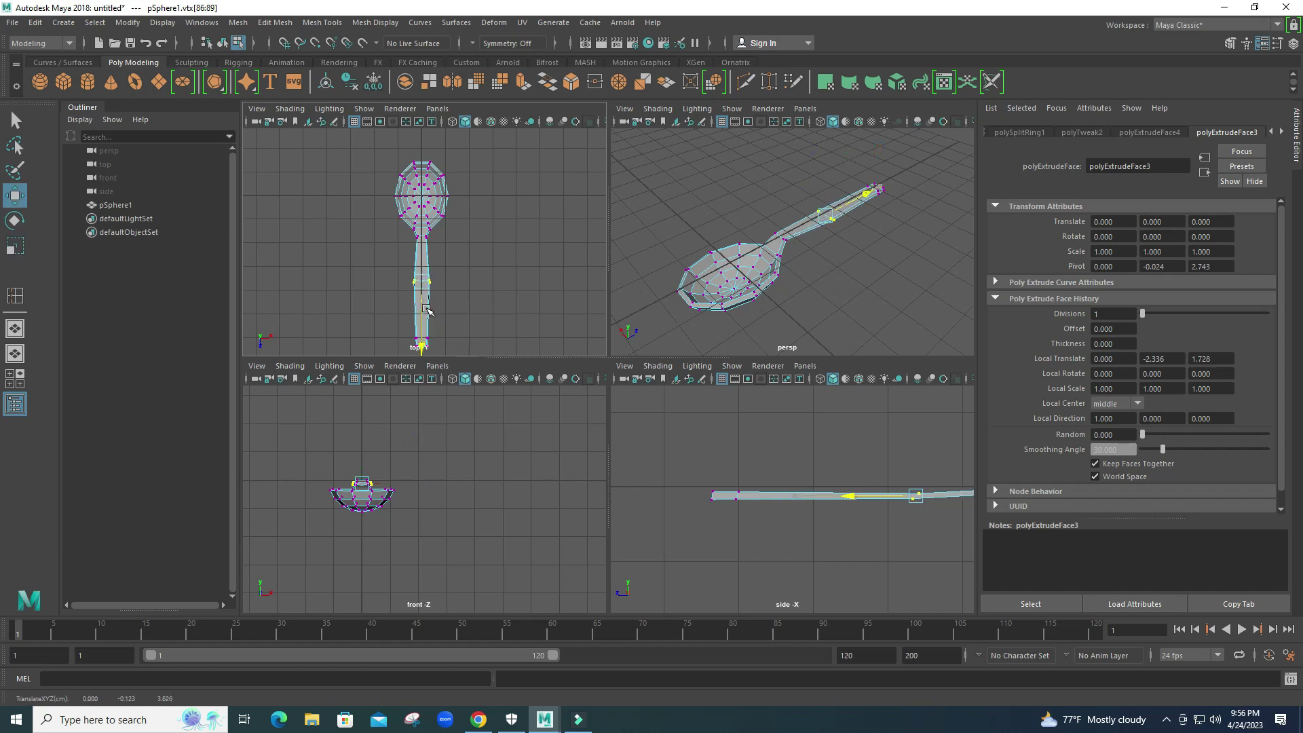
key("r")
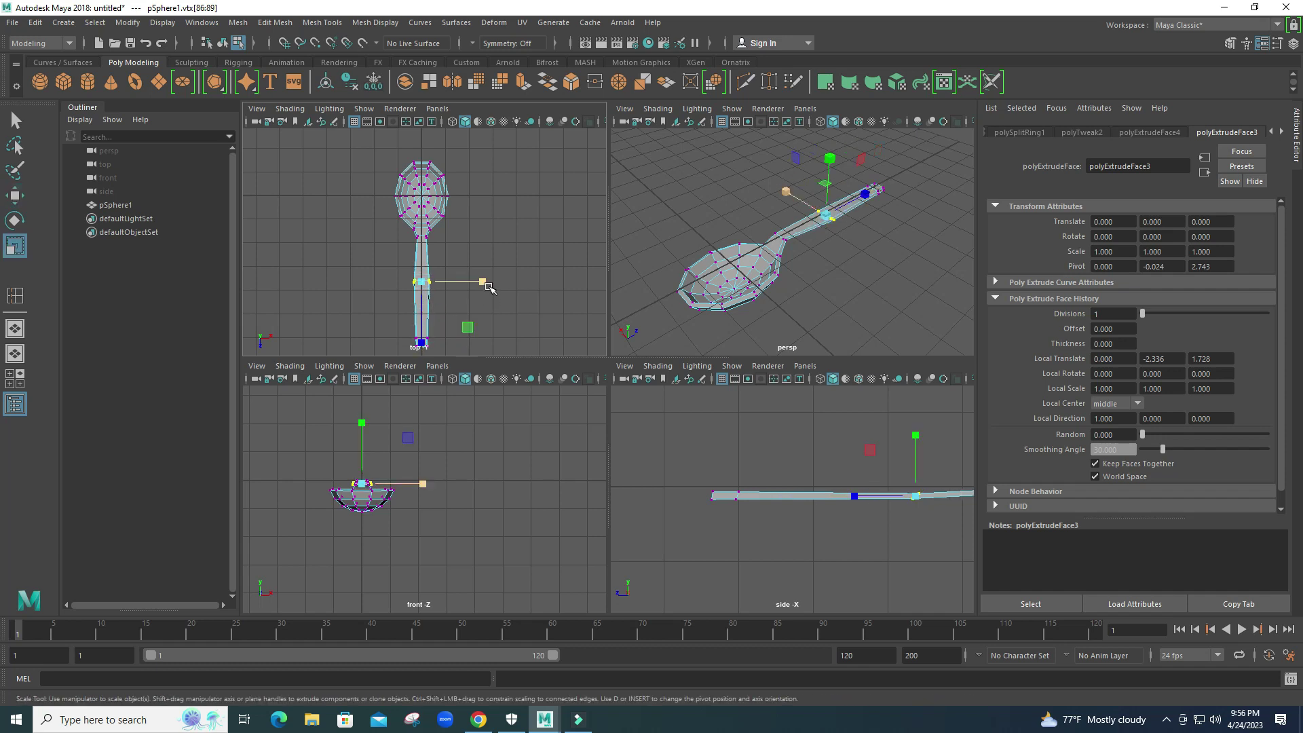
left_click(484, 283)
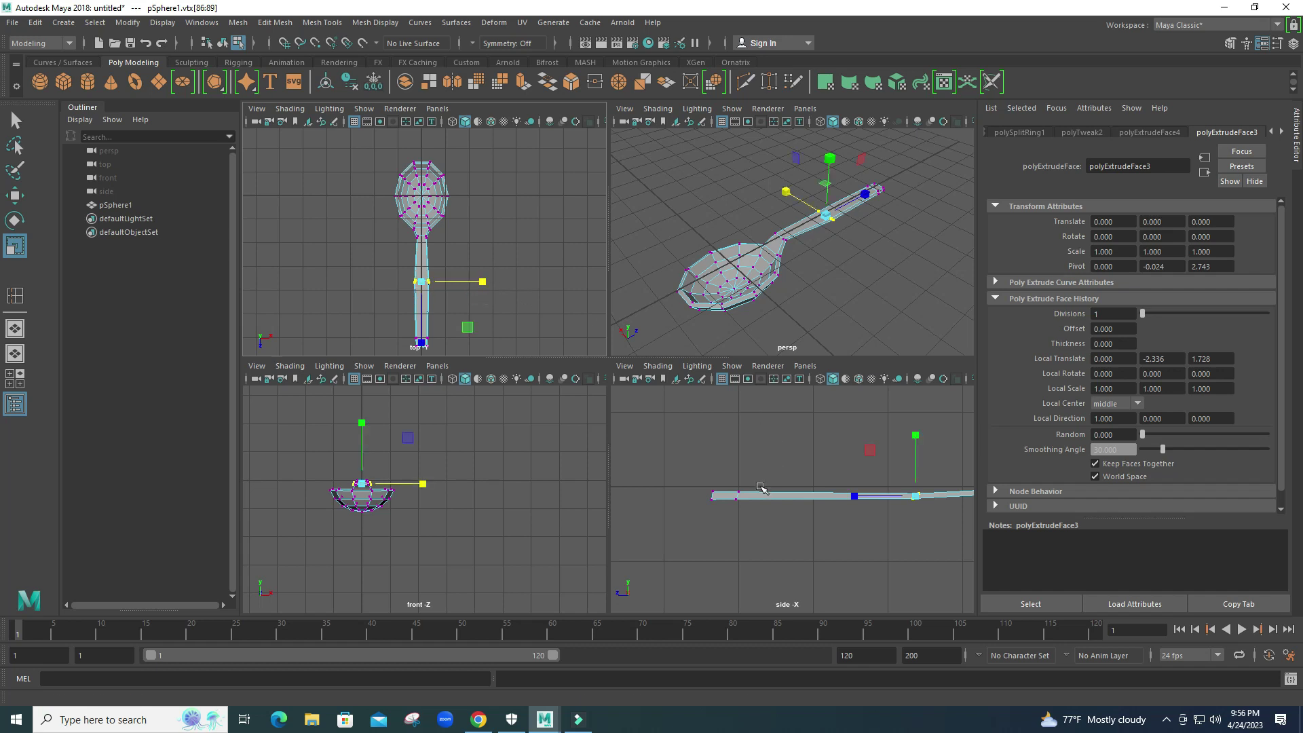
key("f")
left_click_drag(791, 436, 790, 445)
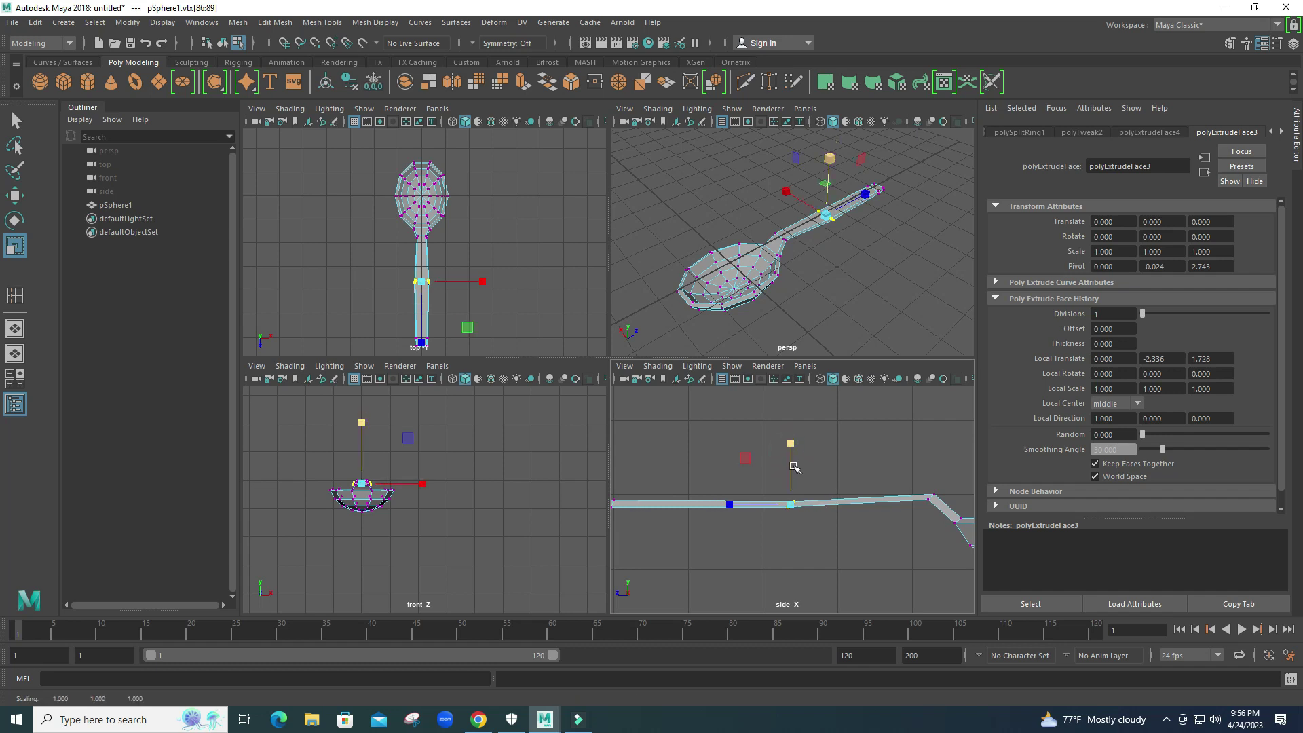
key("w")
left_click_drag(791, 467, 793, 452)
scroll(792, 495, "down", 3)
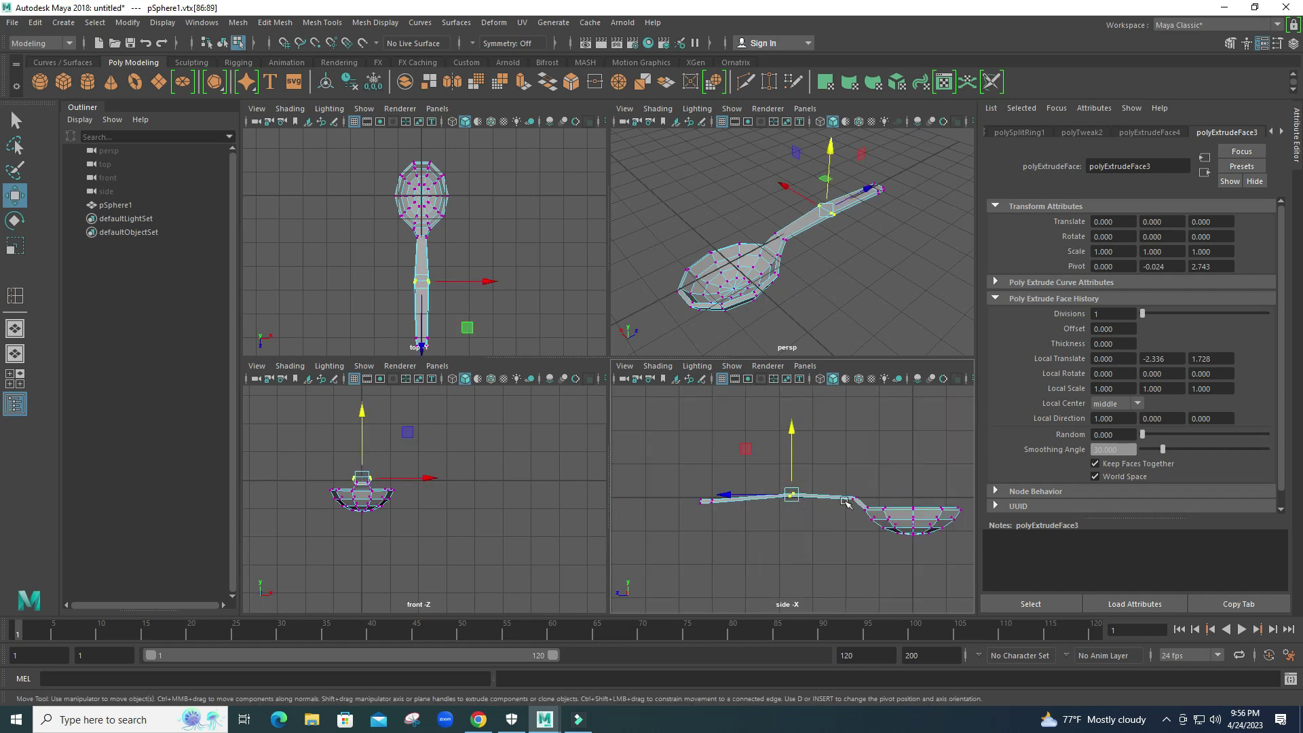
mouse_move(839, 479)
left_mouse_down()
mouse_move(815, 511)
mouse_move(826, 501)
left_mouse_up()
Adjust the two vertices at the bowl's tip, then return the spoon to Object Mode
left_click(823, 500)
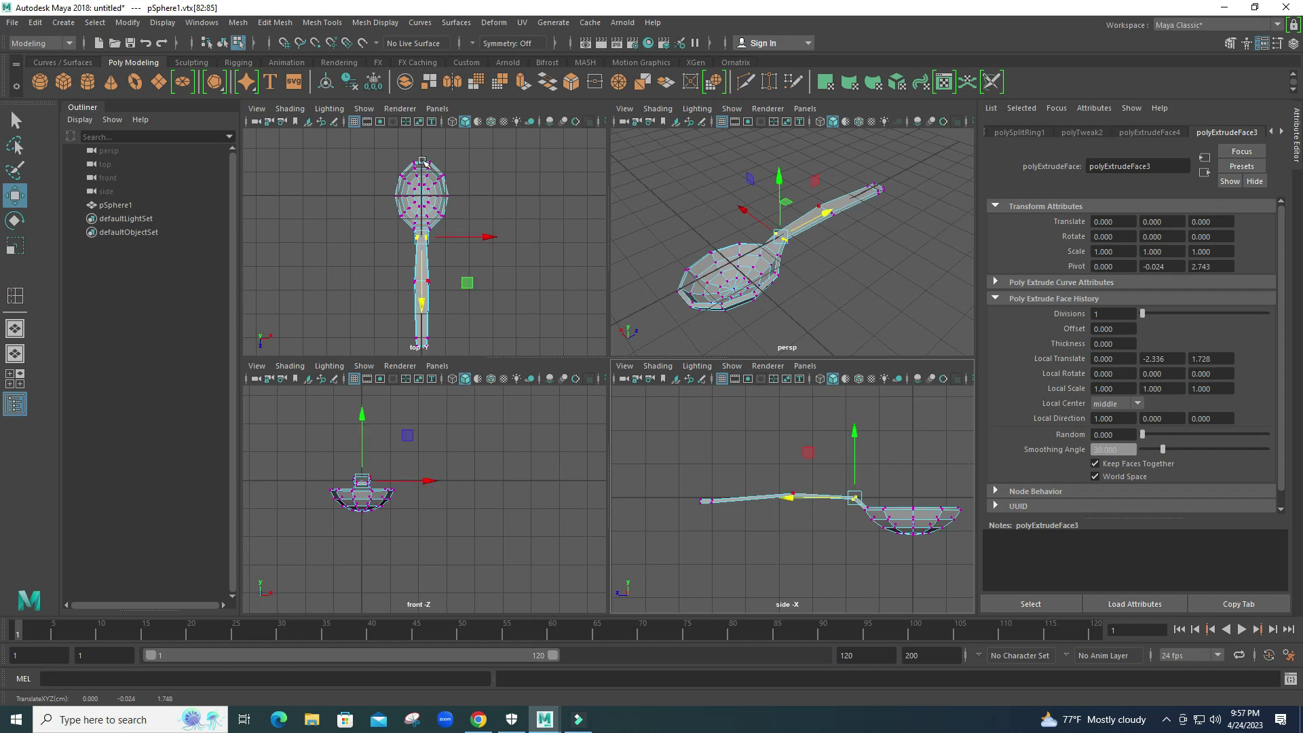
scroll(422, 161, "up", 2)
middle_click_drag(435, 192, 424, 296, "alt")
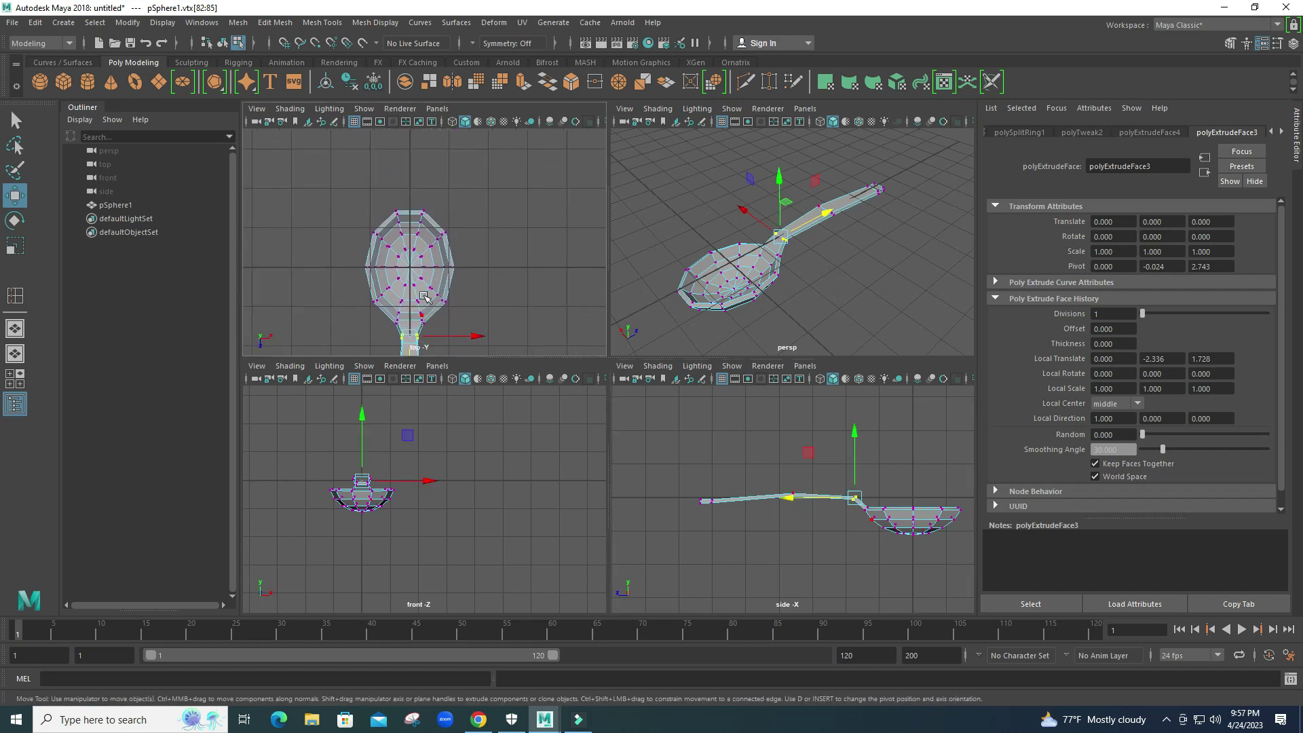
left_click_drag(372, 193, 448, 224)
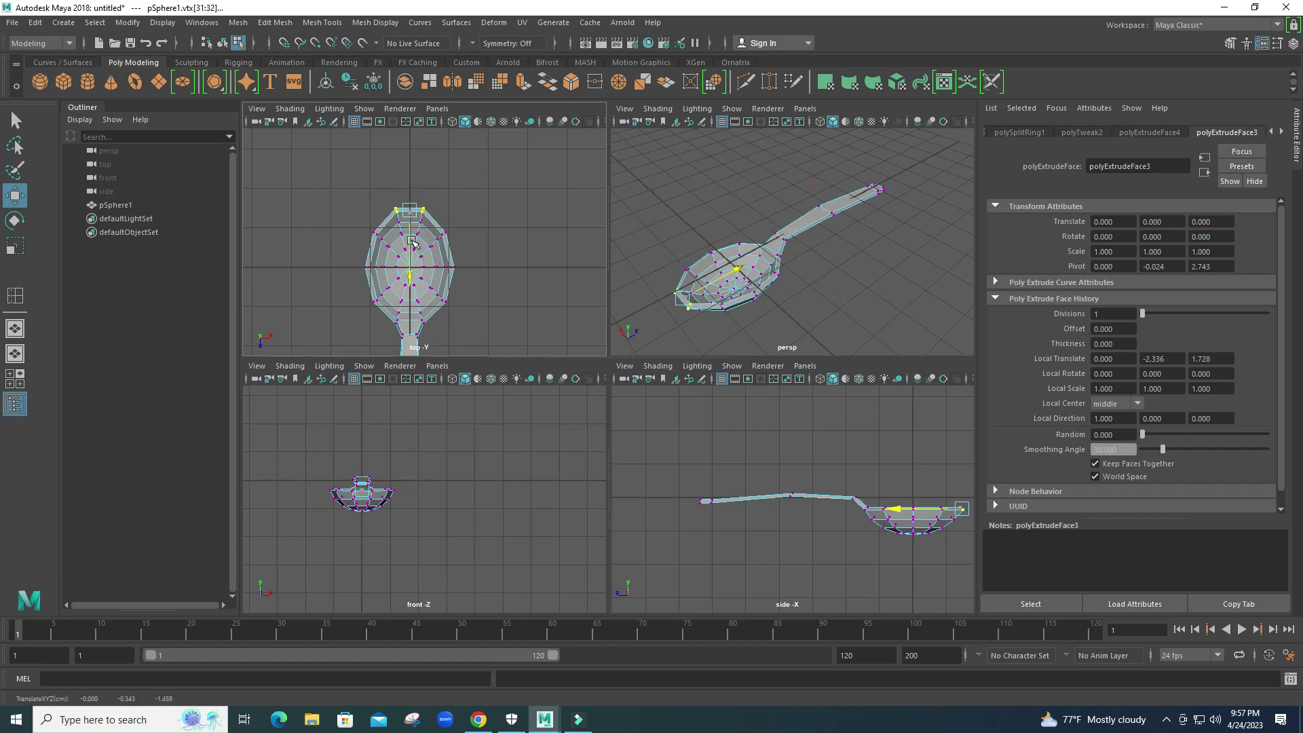
left_click(771, 216)
right_click(771, 261)
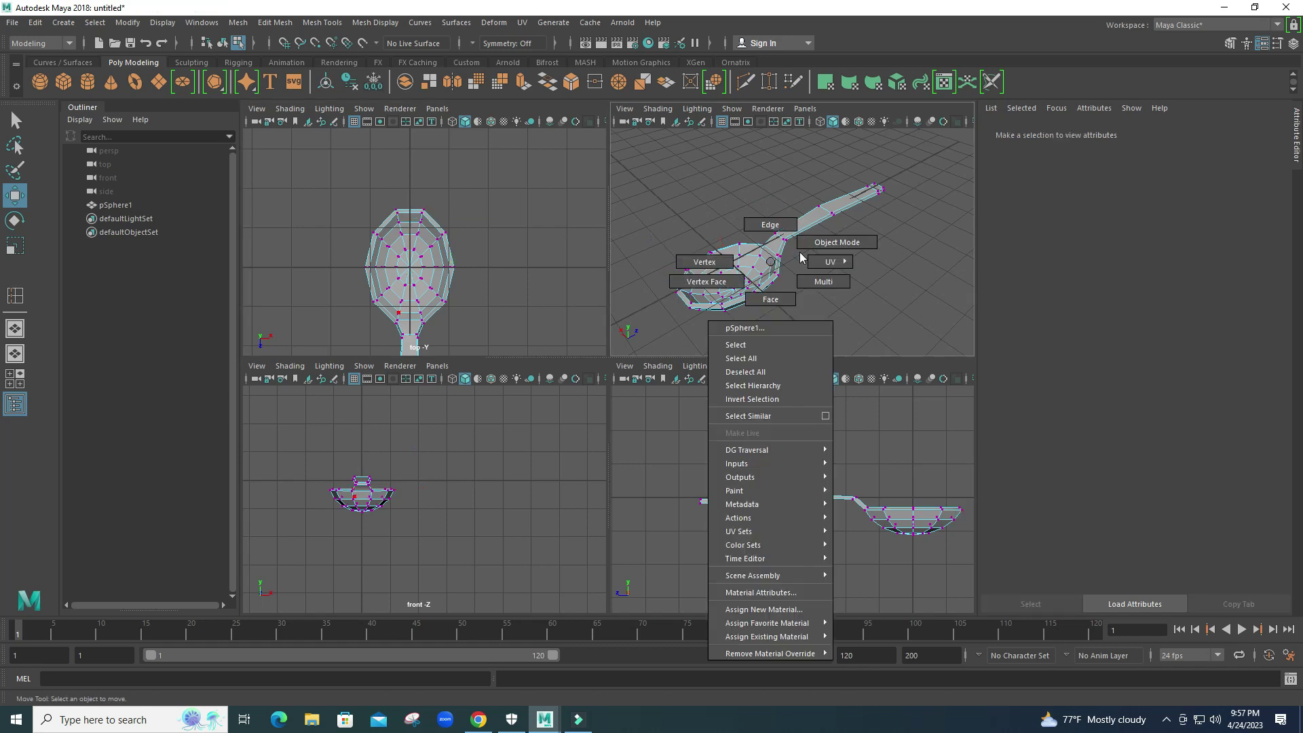
left_click(823, 243)
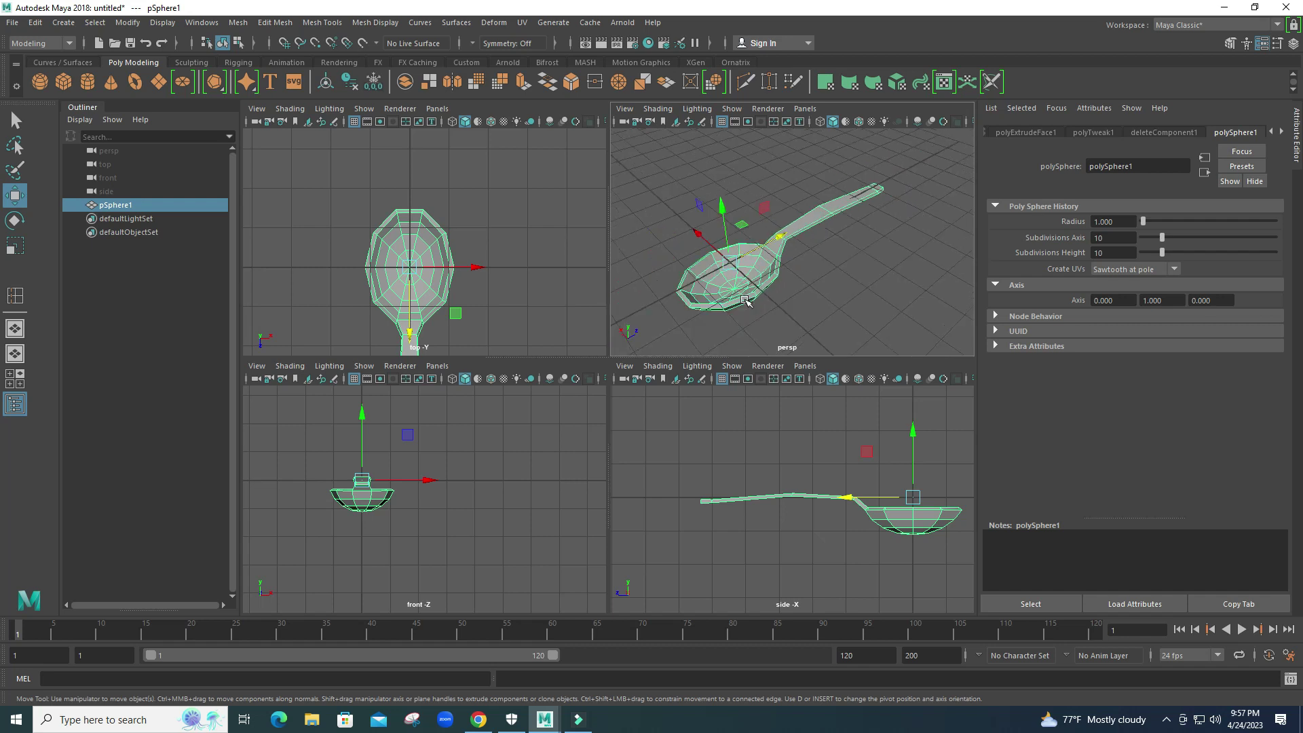
Apply Mesh > Smooth with 2 divisions to pSphere1, then deselect to inspect the rounded spoon
left_click_drag(767, 306, 787, 297, "alt")
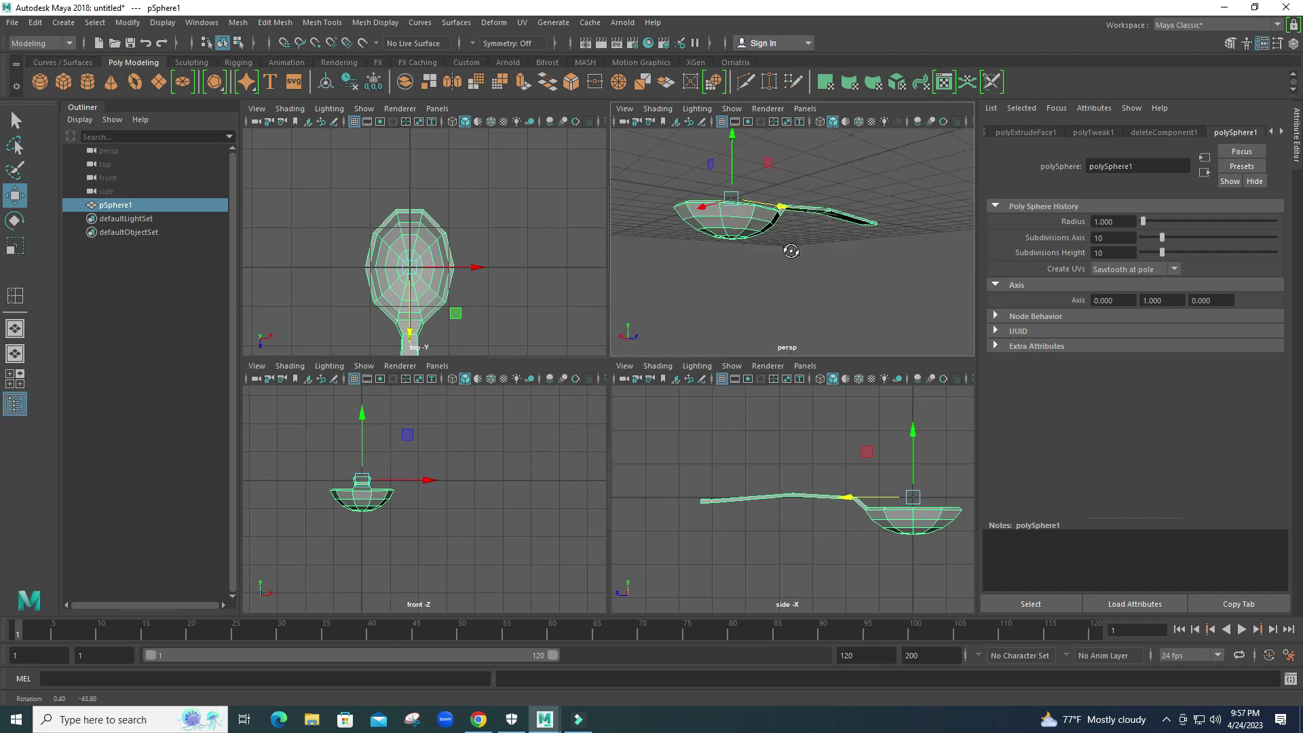
left_click(238, 22)
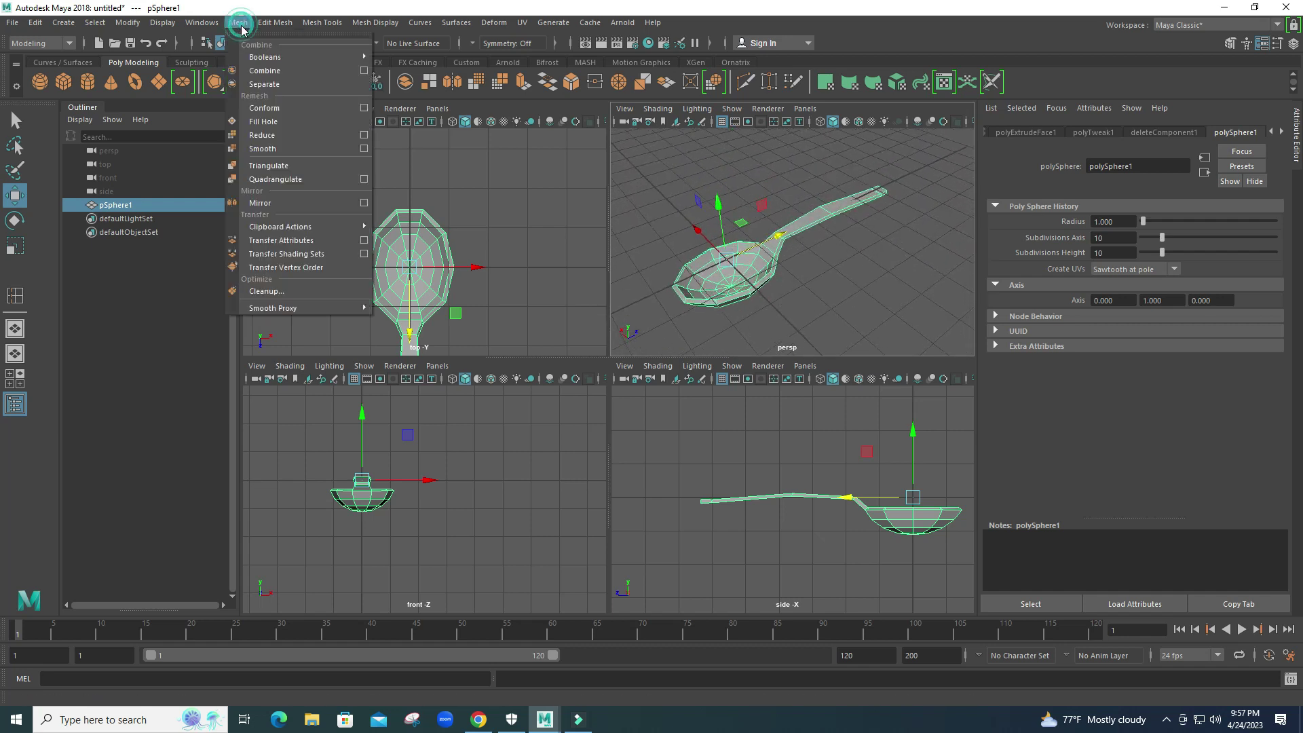
left_click(262, 148)
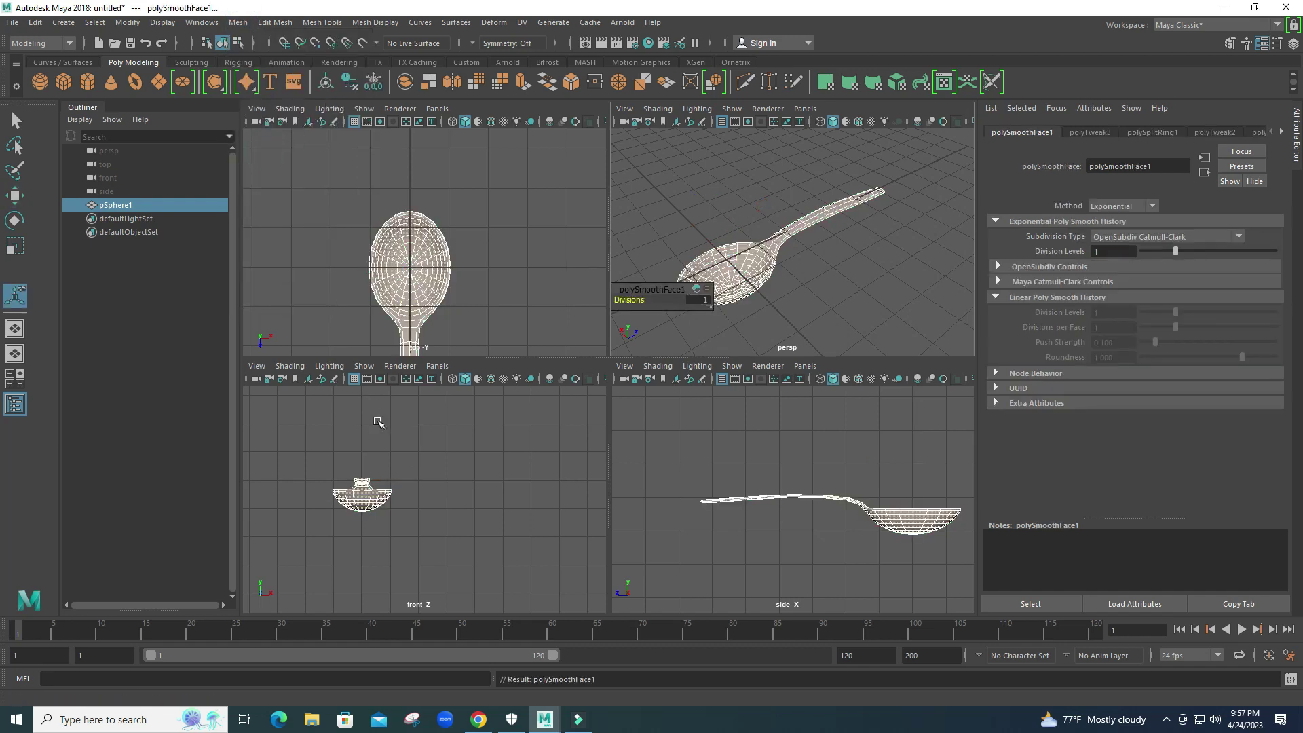
left_click(712, 301)
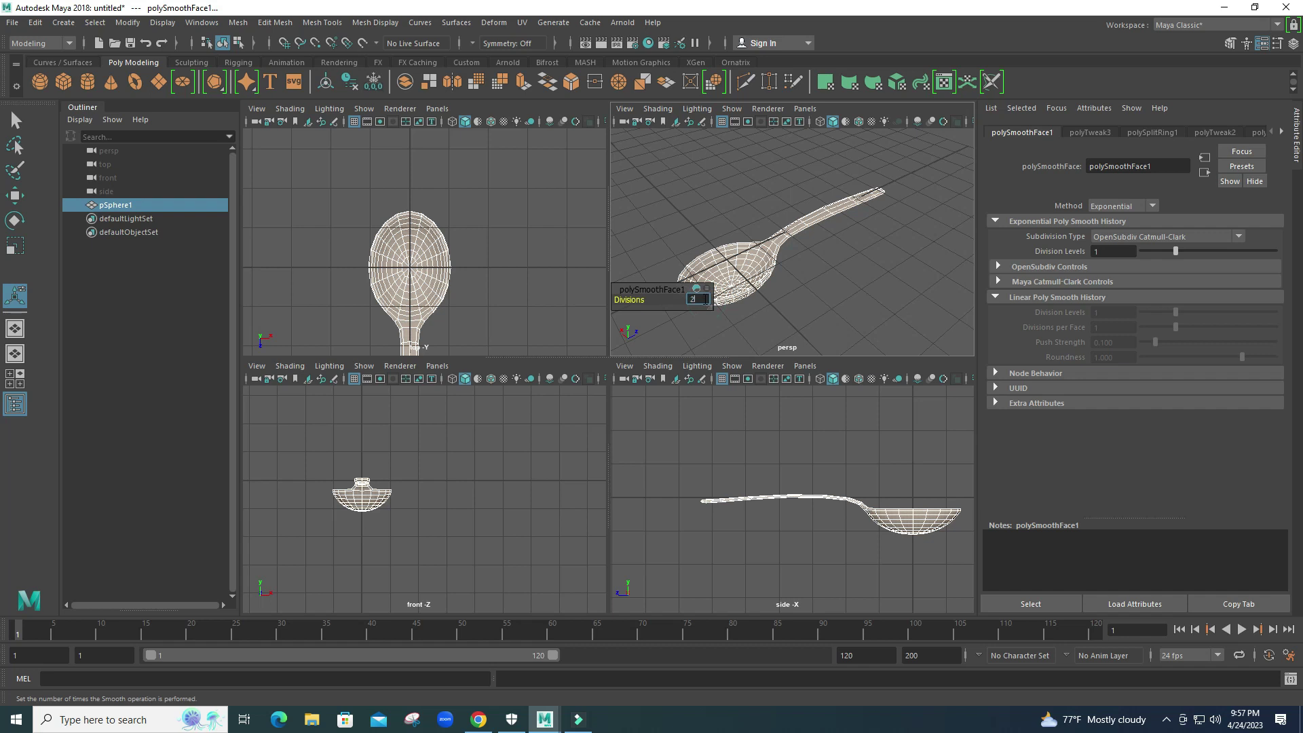
key("Return")
left_click(821, 302)
key("F8")
mouse_move(790, 300)
left_mouse_down("alt")
mouse_move(676, 288)
mouse_move(701, 317)
mouse_move(805, 296)
mouse_move(781, 296)
mouse_move(779, 221)
mouse_move(954, 296)
mouse_move(950, 279)
mouse_move(926, 291)
mouse_move(960, 307)
left_mouse_up("alt")
left_click(807, 297)
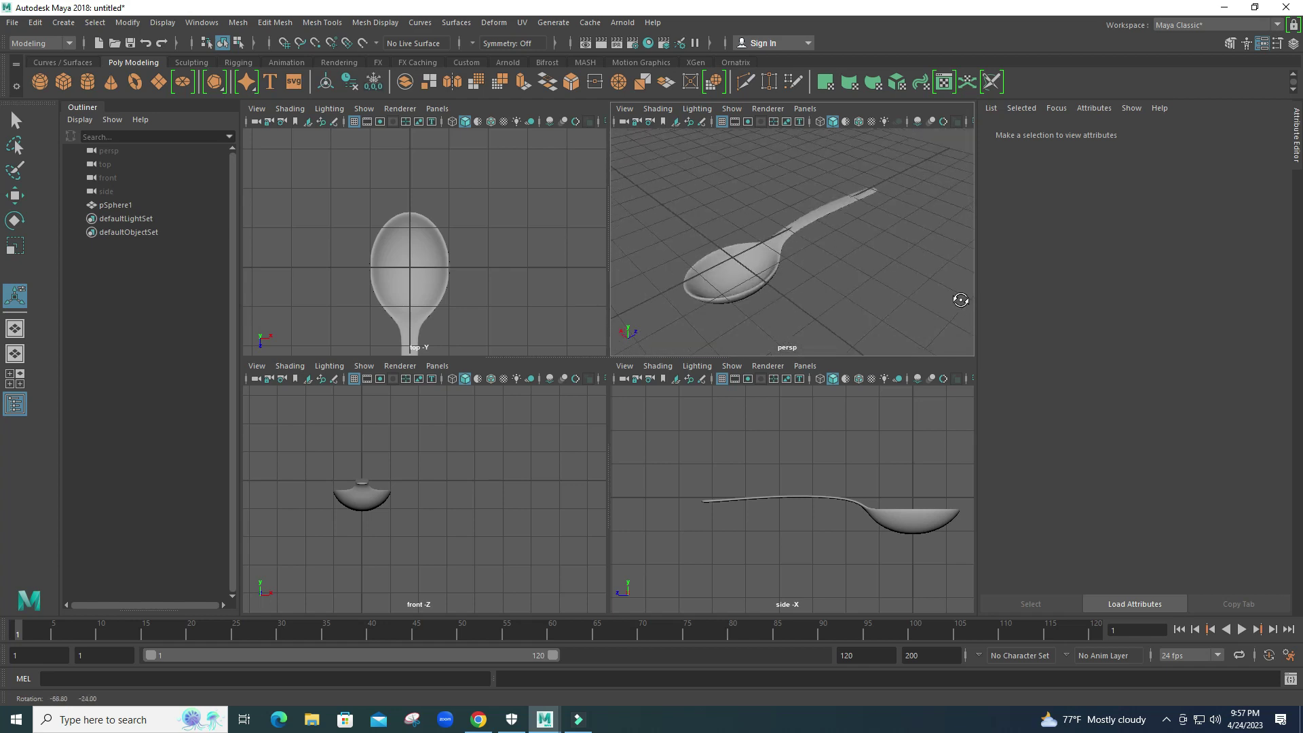
scroll(731, 271, "up", 4)
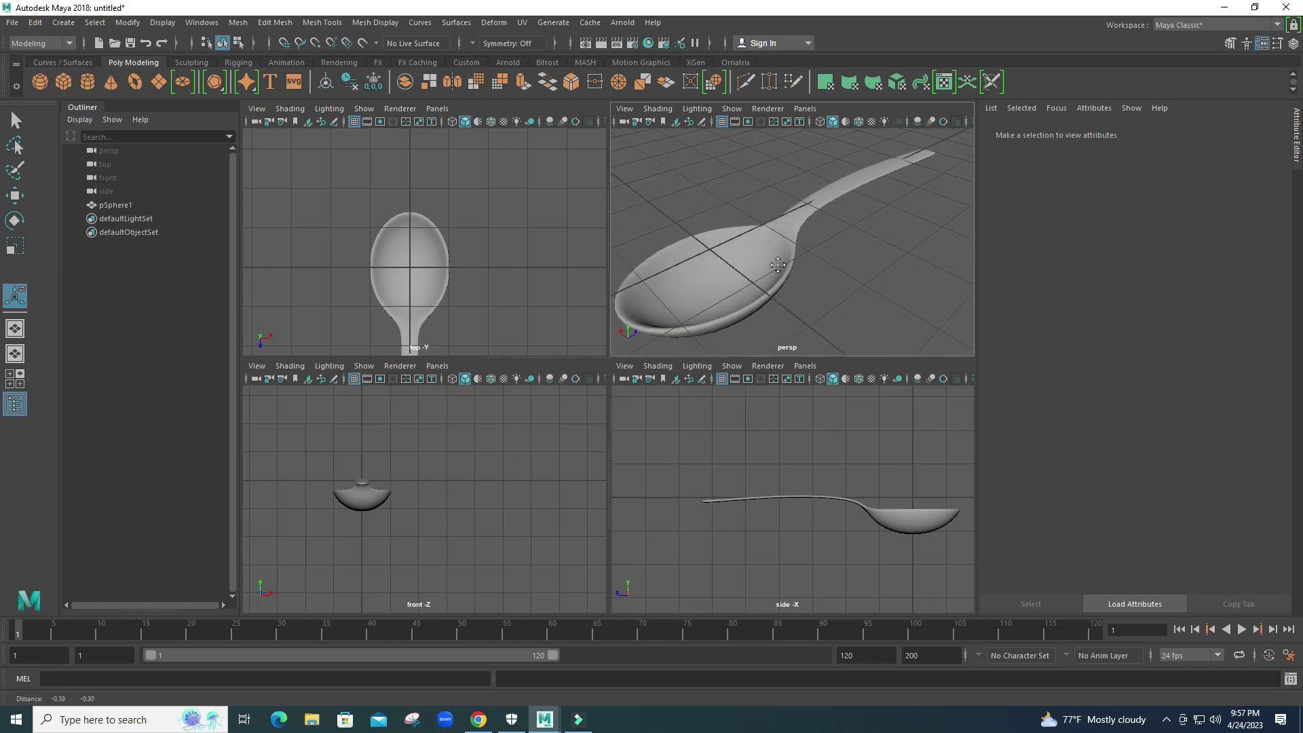
scroll(786, 306, "up", 3)
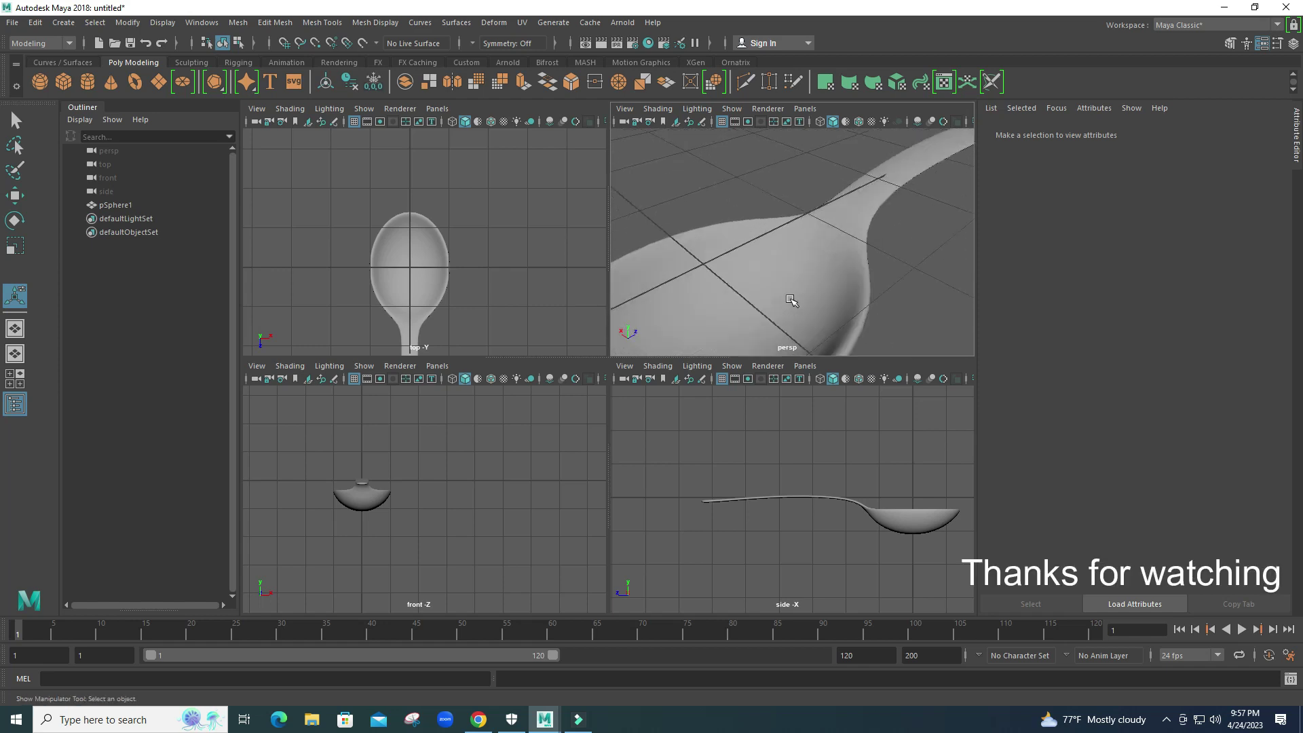
scroll(791, 300, "down", 4)
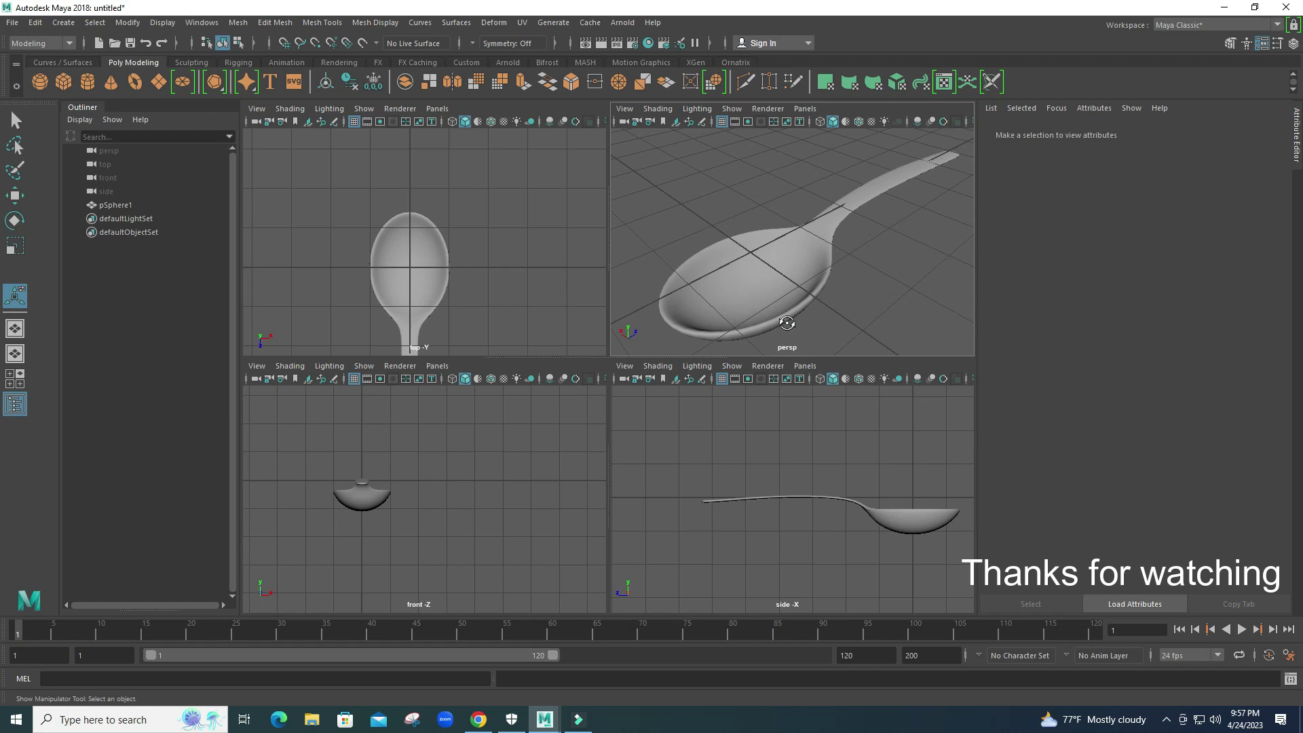